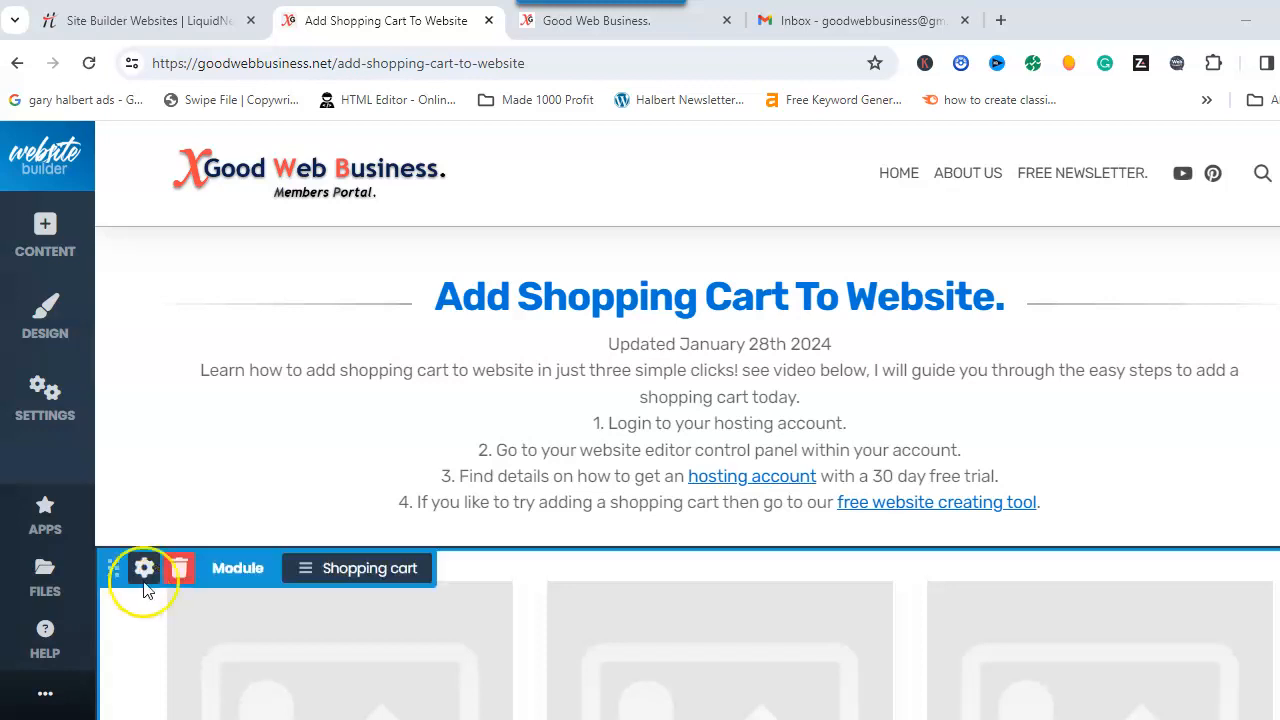
Examine the Add Shopping Cart To Website page, including its instructions, hosting and free tool links, product placeholders and video block
{"action": "scroll", "coordinate": [243, 486], "scroll_direction": "down", "scroll_amount": 3}
{"action": "scroll", "coordinate": [243, 486], "scroll_direction": "down", "scroll_amount": 5}
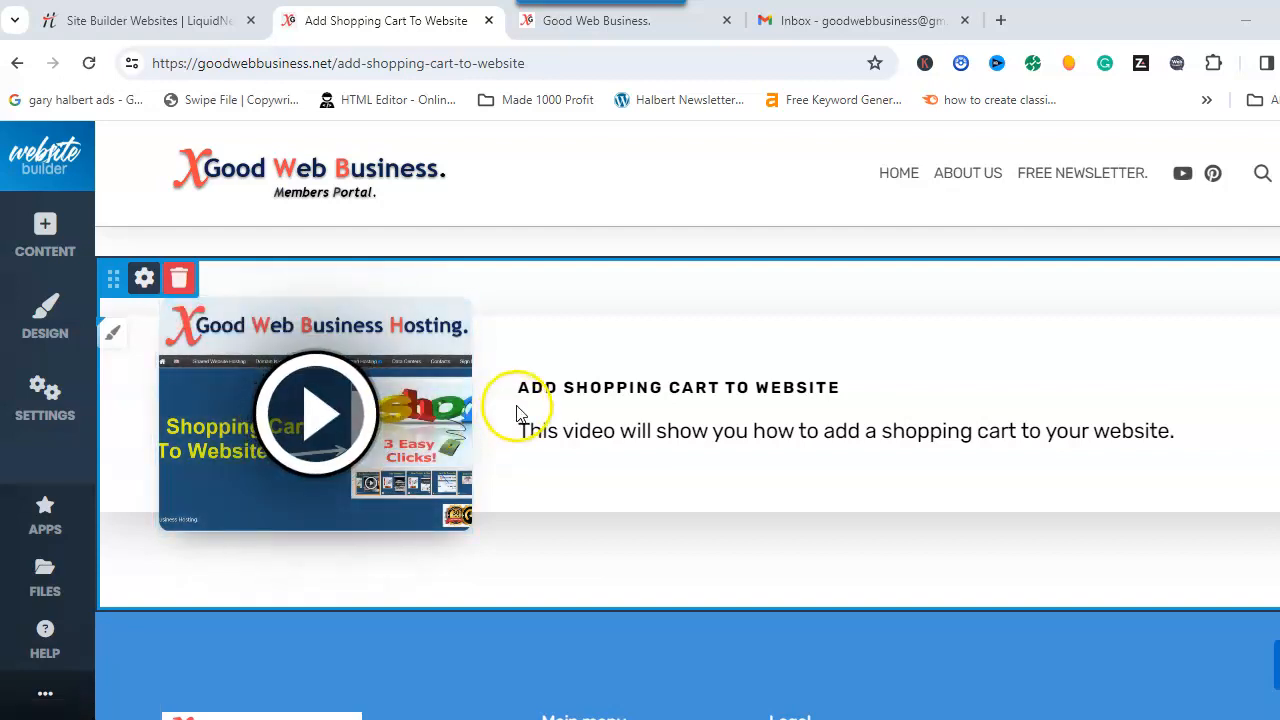
{"action": "scroll", "coordinate": [548, 400], "scroll_direction": "up", "scroll_amount": 3}
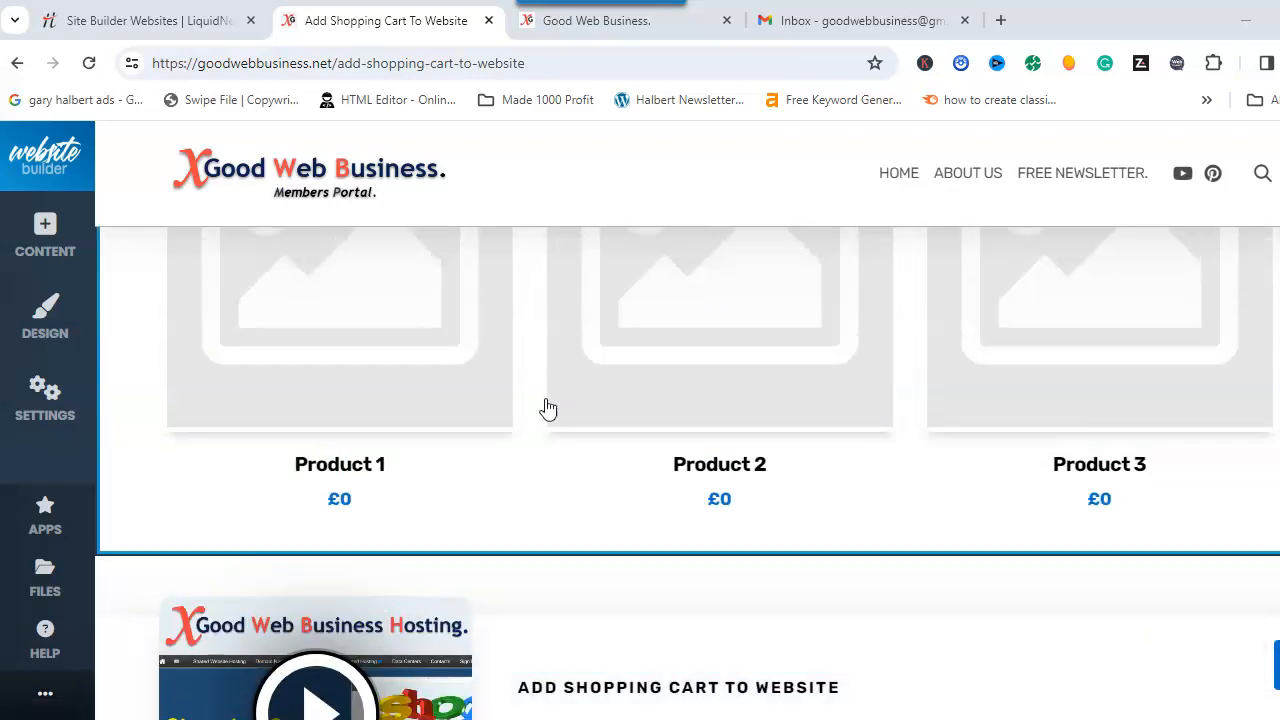
{"action": "scroll", "coordinate": [548, 400], "scroll_direction": "up", "scroll_amount": 2}
{"action": "scroll", "coordinate": [545, 404], "scroll_direction": "up", "scroll_amount": 2}
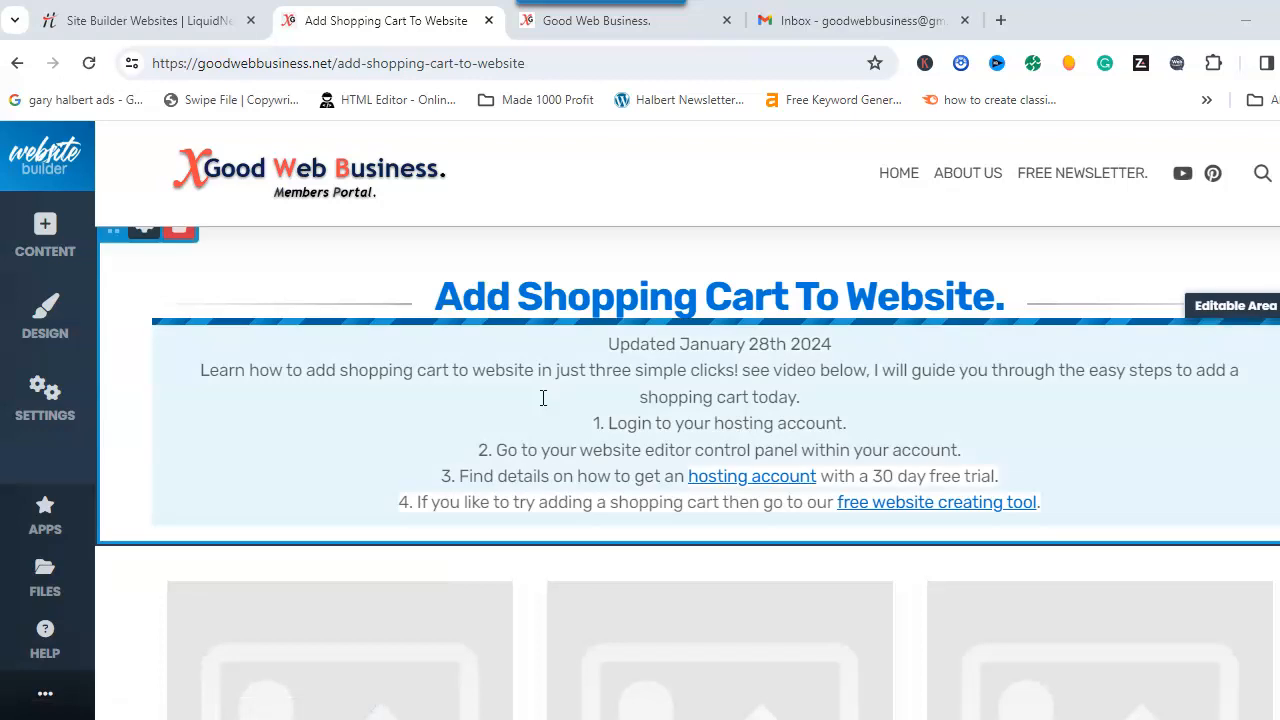
{"action": "left_click", "coordinate": [737, 484]}
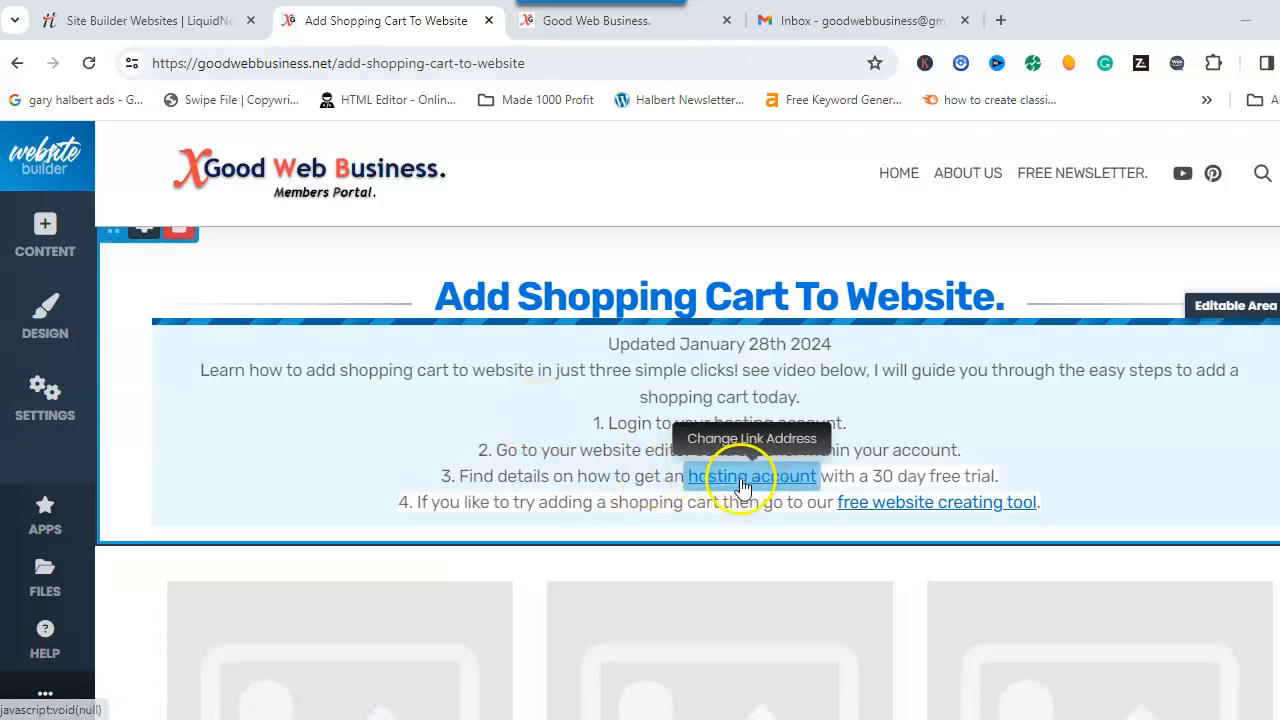
{"action": "left_click", "coordinate": [545, 465]}
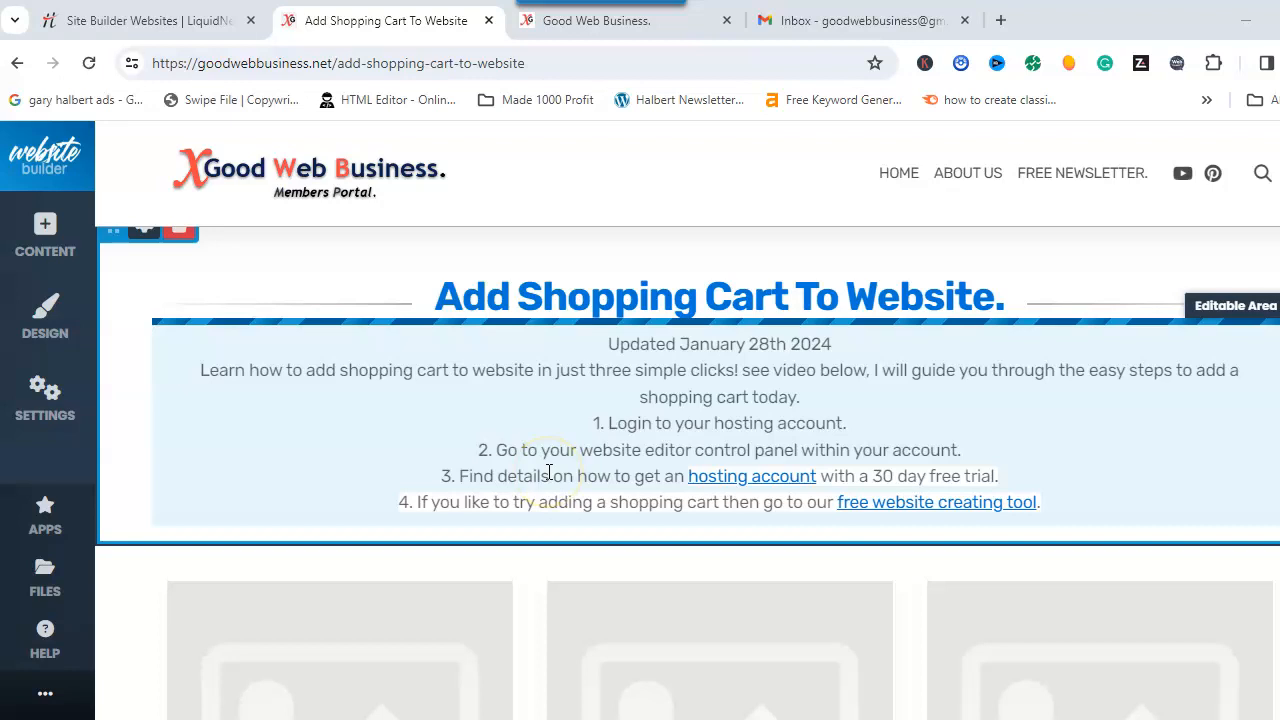
{"action": "left_click", "coordinate": [850, 508]}
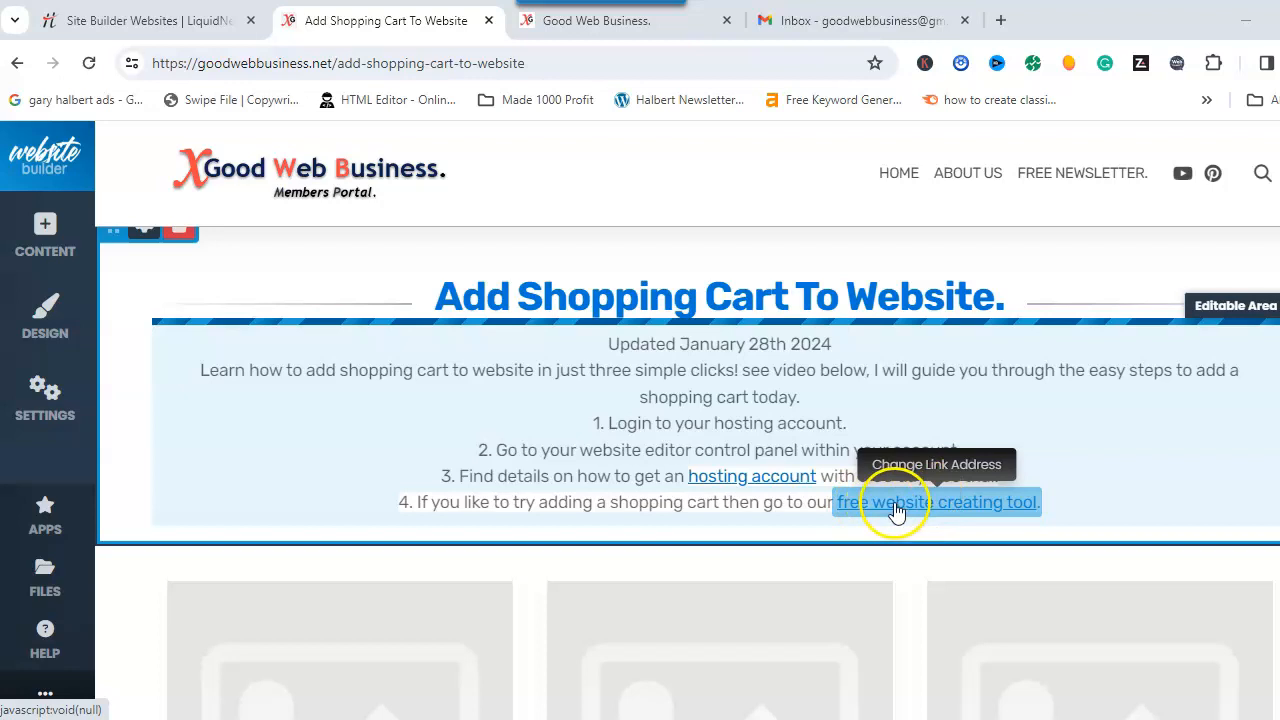
{"action": "left_click", "coordinate": [723, 443]}
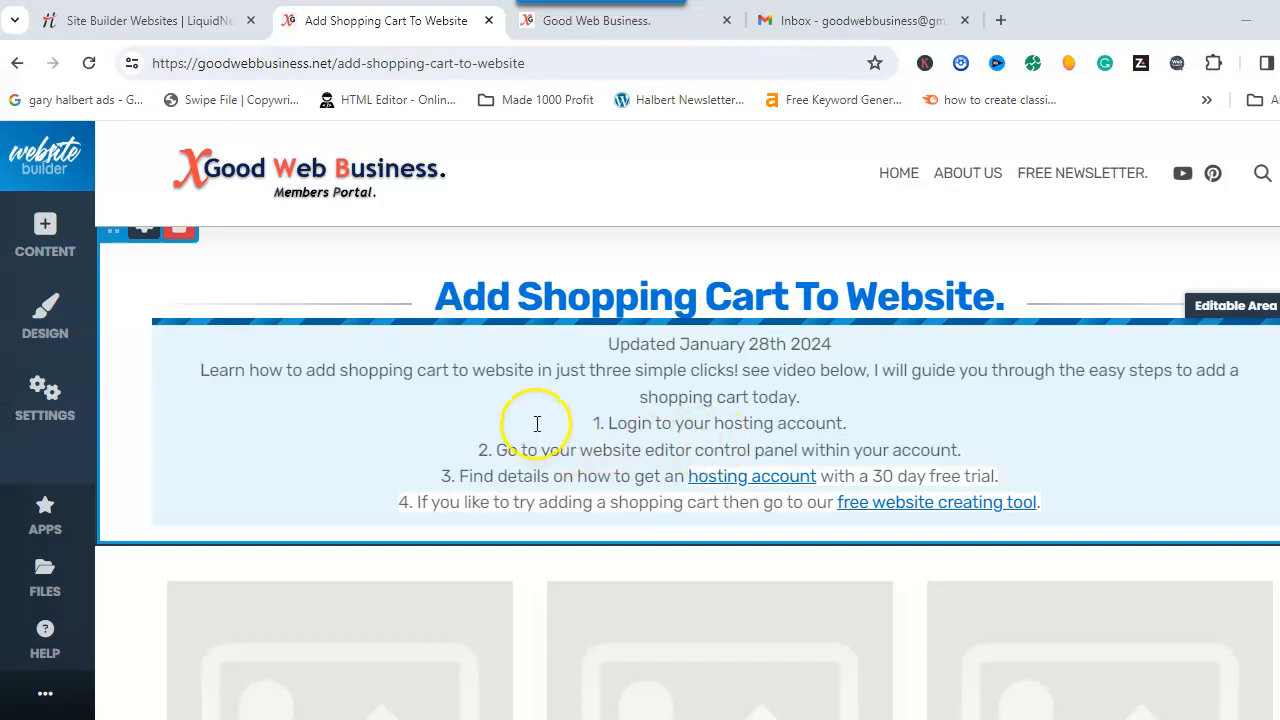
{"action": "scroll", "coordinate": [538, 423], "scroll_direction": "down", "scroll_amount": 3}
{"action": "scroll", "coordinate": [543, 425], "scroll_direction": "up", "scroll_amount": 3}
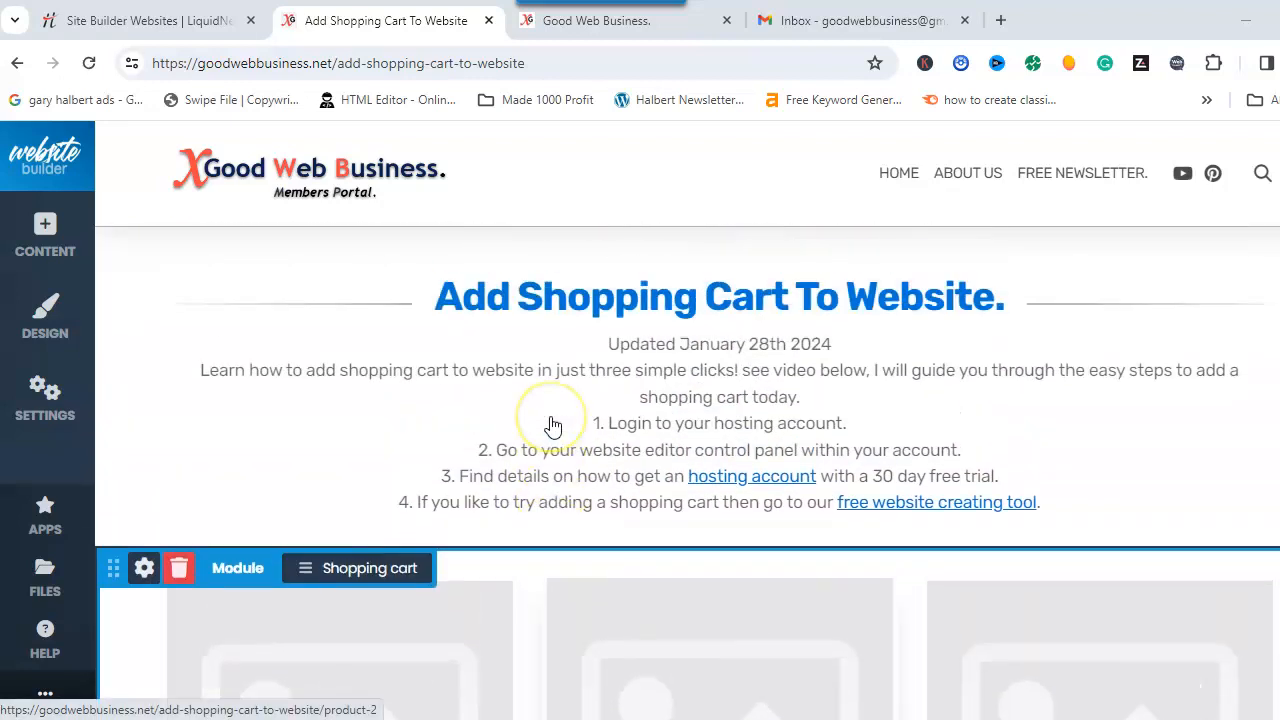
{"action": "scroll", "coordinate": [550, 422], "scroll_direction": "down", "scroll_amount": 1}
{"action": "scroll", "coordinate": [552, 420], "scroll_direction": "down", "scroll_amount": 3}
{"action": "mouse_move", "coordinate": [343, 386]}
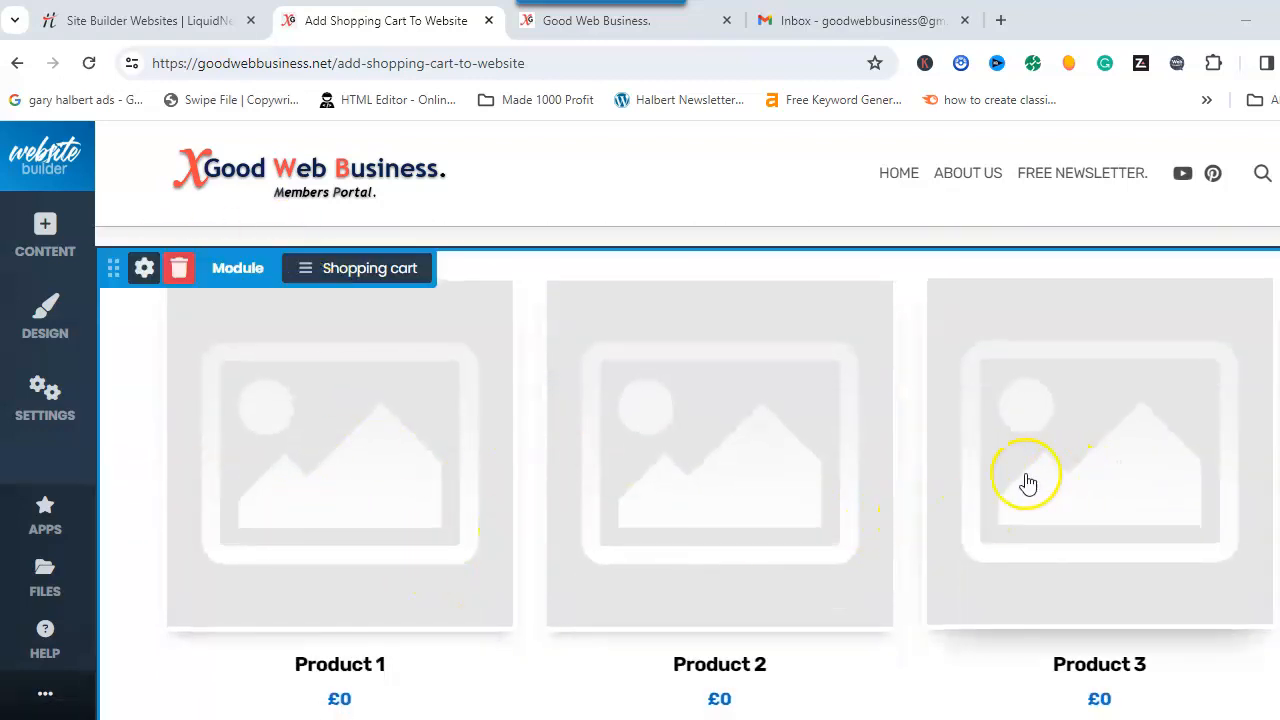
Open the Shopping cart module's configuration and review the shop name, default country, currency and price format settings
{"action": "left_click", "coordinate": [335, 277]}
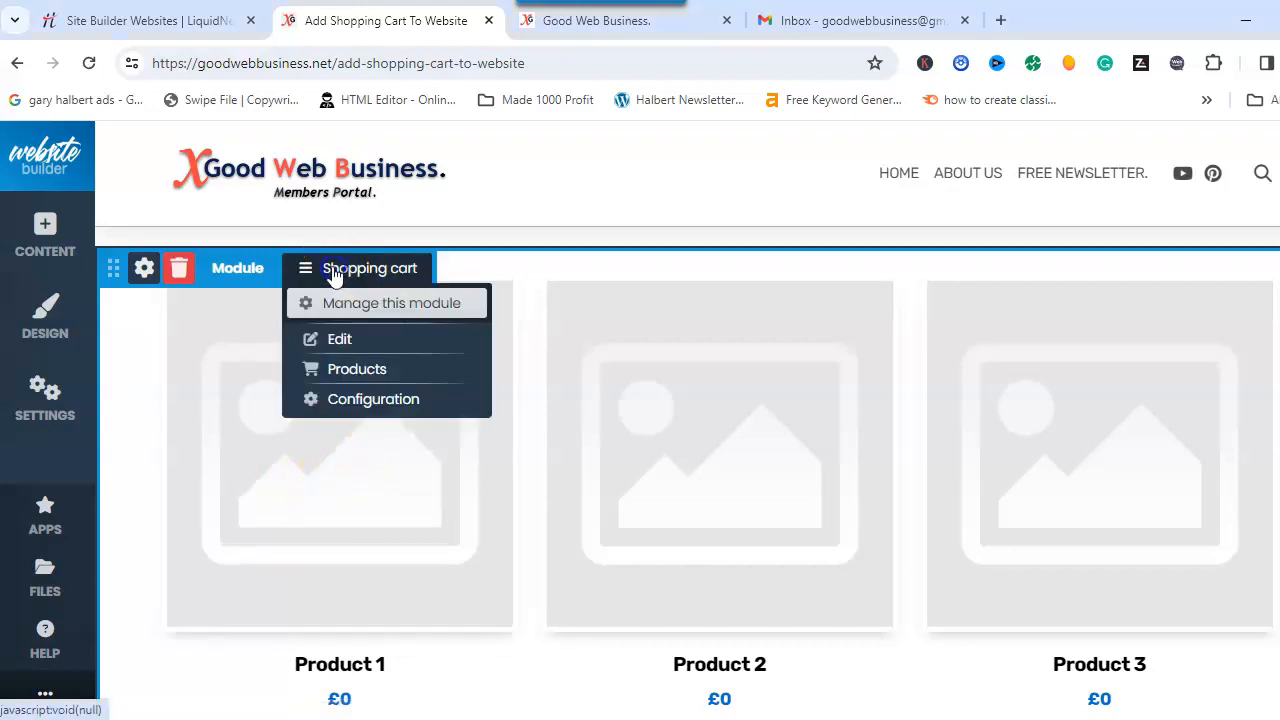
{"action": "left_click", "coordinate": [352, 399]}
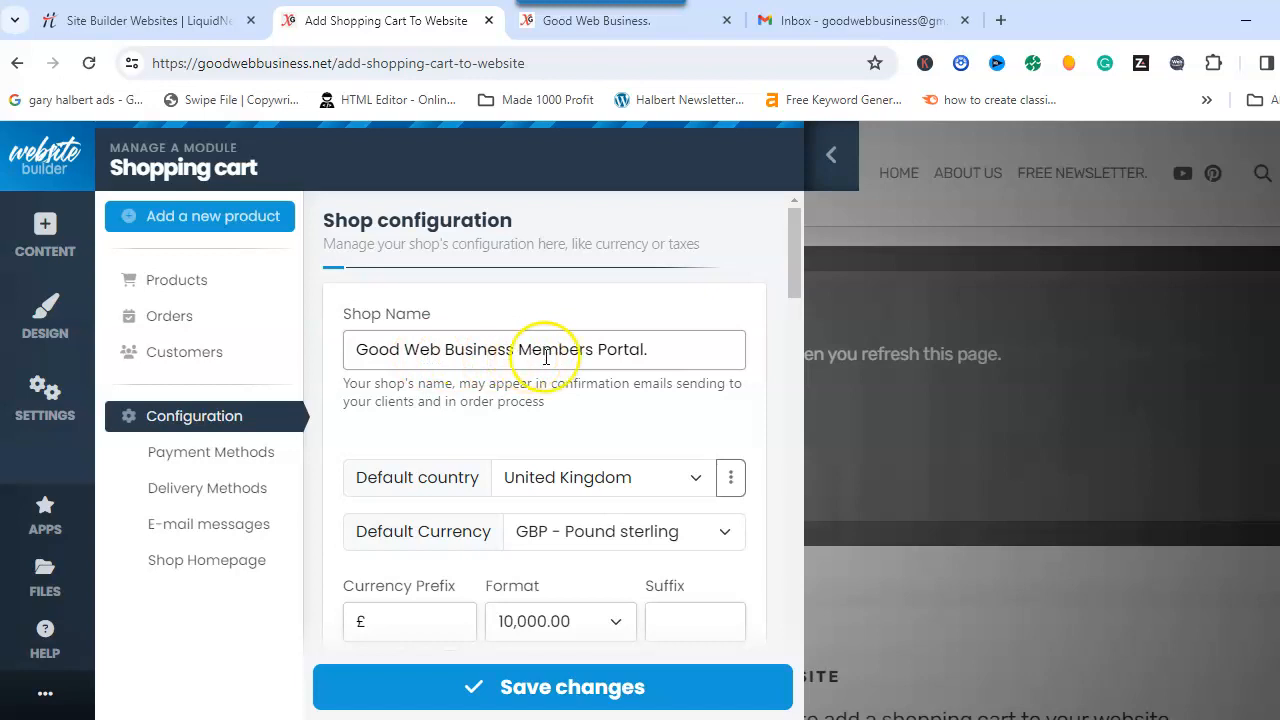
{"action": "left_click_drag", "start_coordinate": [795, 260], "coordinate": [794, 290]}
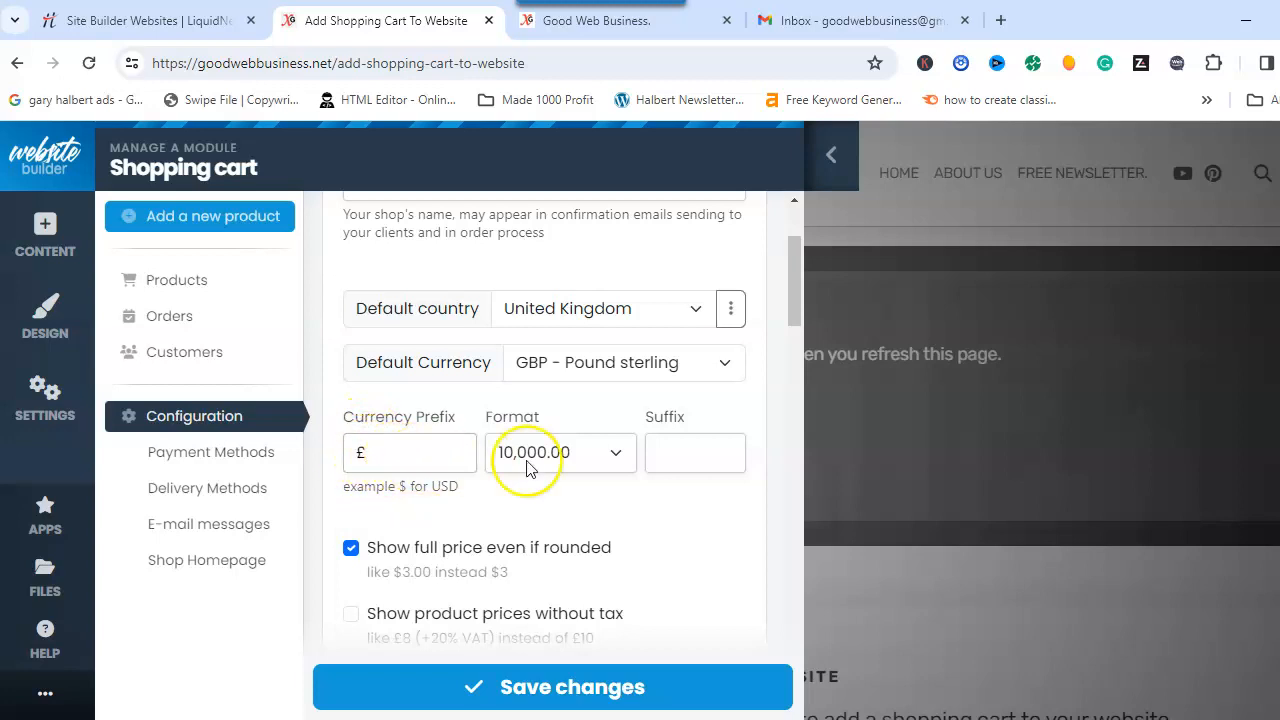
{"action": "left_click_drag", "start_coordinate": [799, 283], "coordinate": [791, 321]}
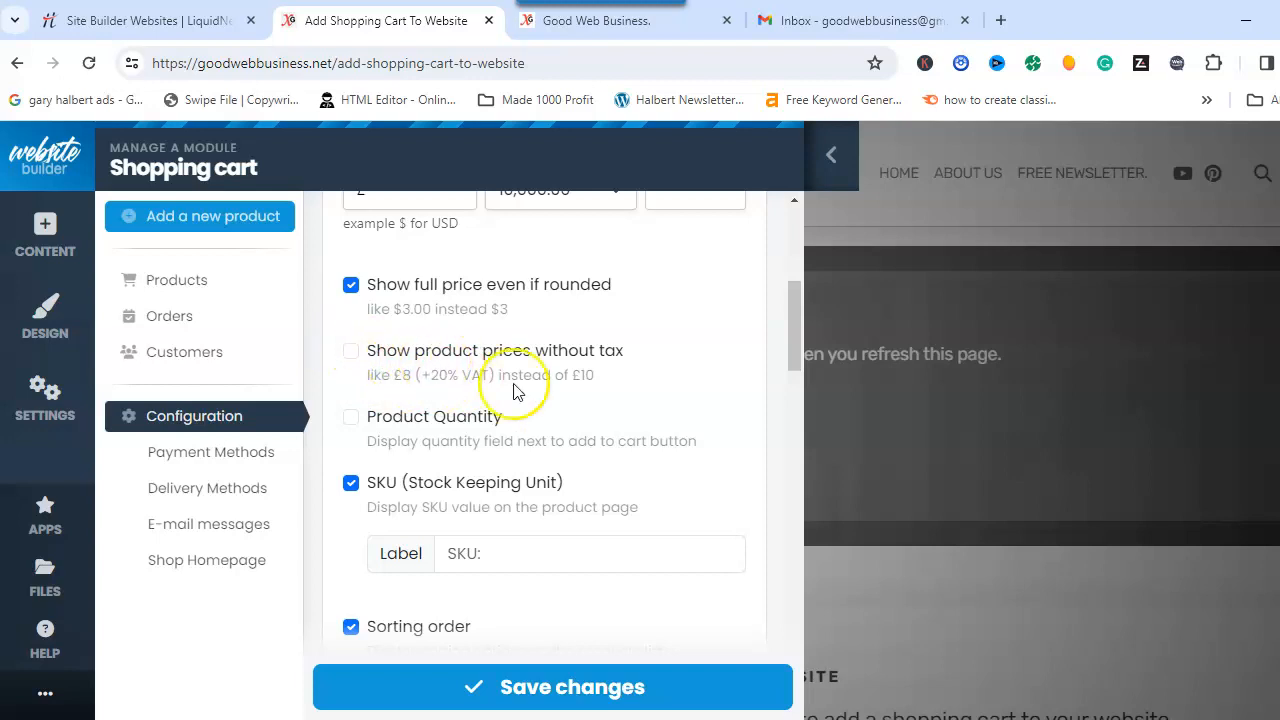
Enable the Product Quantity option and save the shop configuration, checking the Product 1 page of the live site in Edge
{"action": "scroll", "coordinate": [575, 377], "scroll_direction": "down", "scroll_amount": 1}
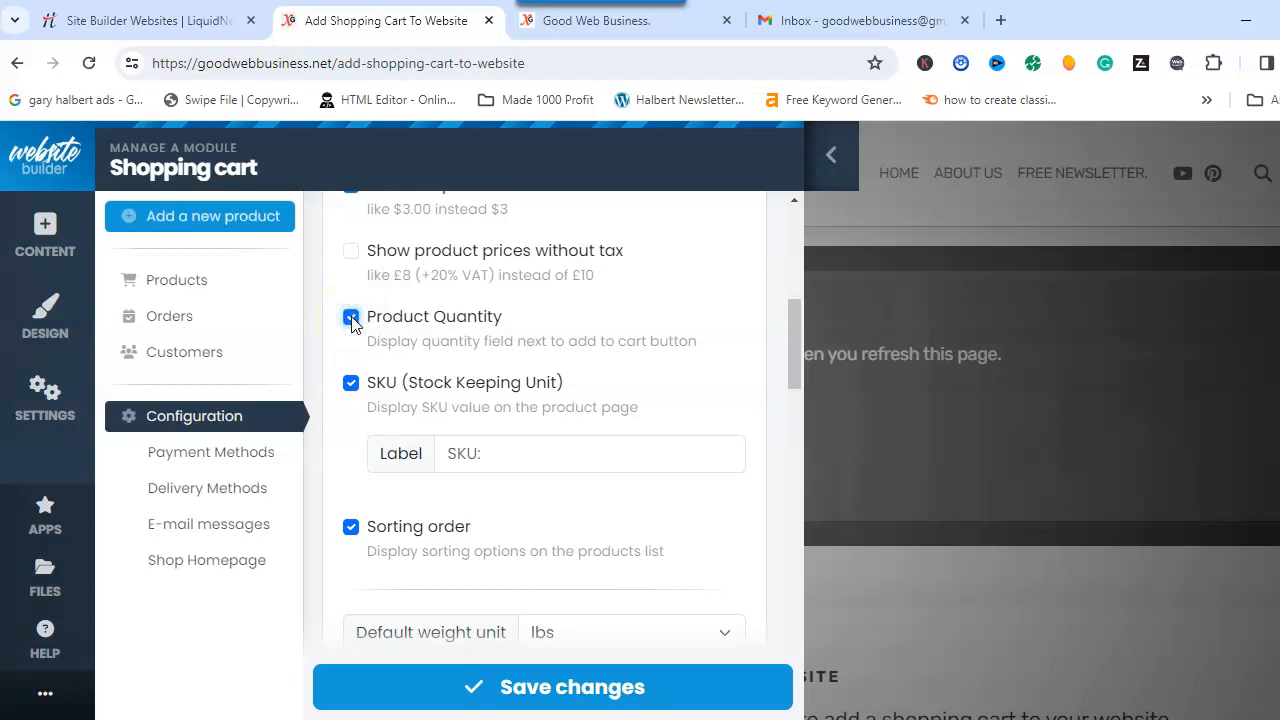
{"action": "left_click", "coordinate": [541, 686]}
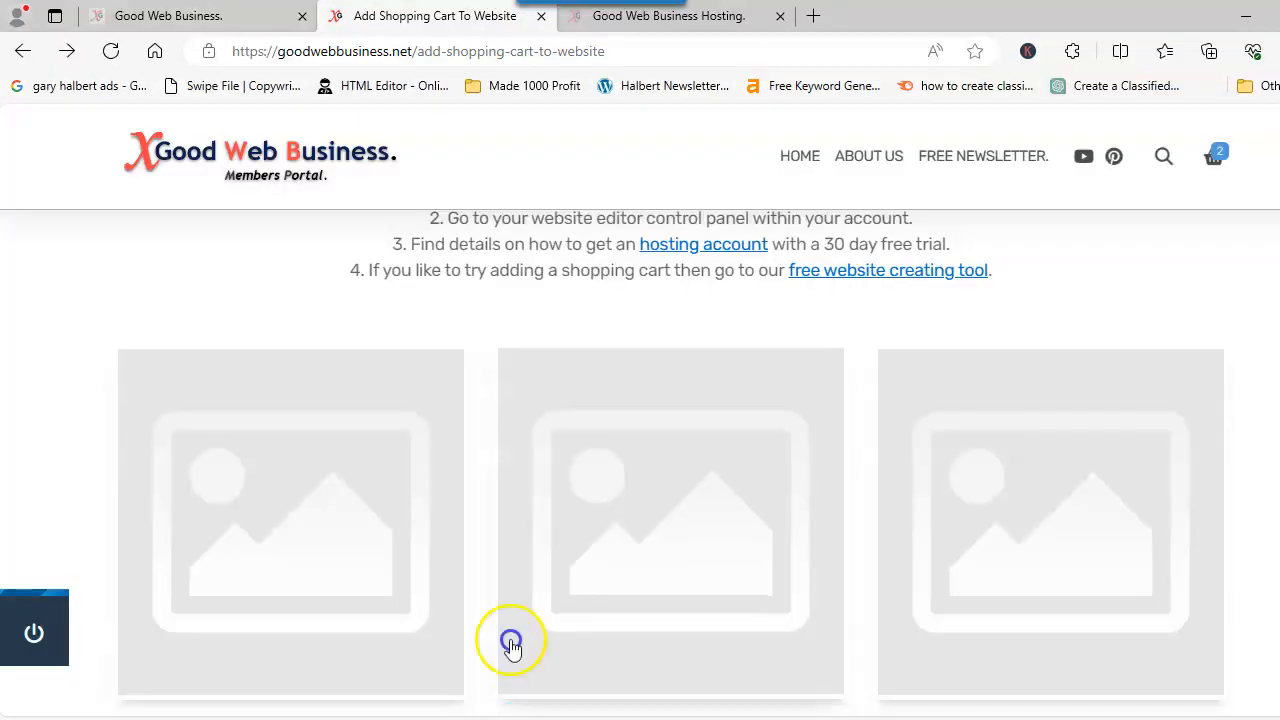
{"action": "scroll", "coordinate": [441, 516], "scroll_direction": "up", "scroll_amount": 2}
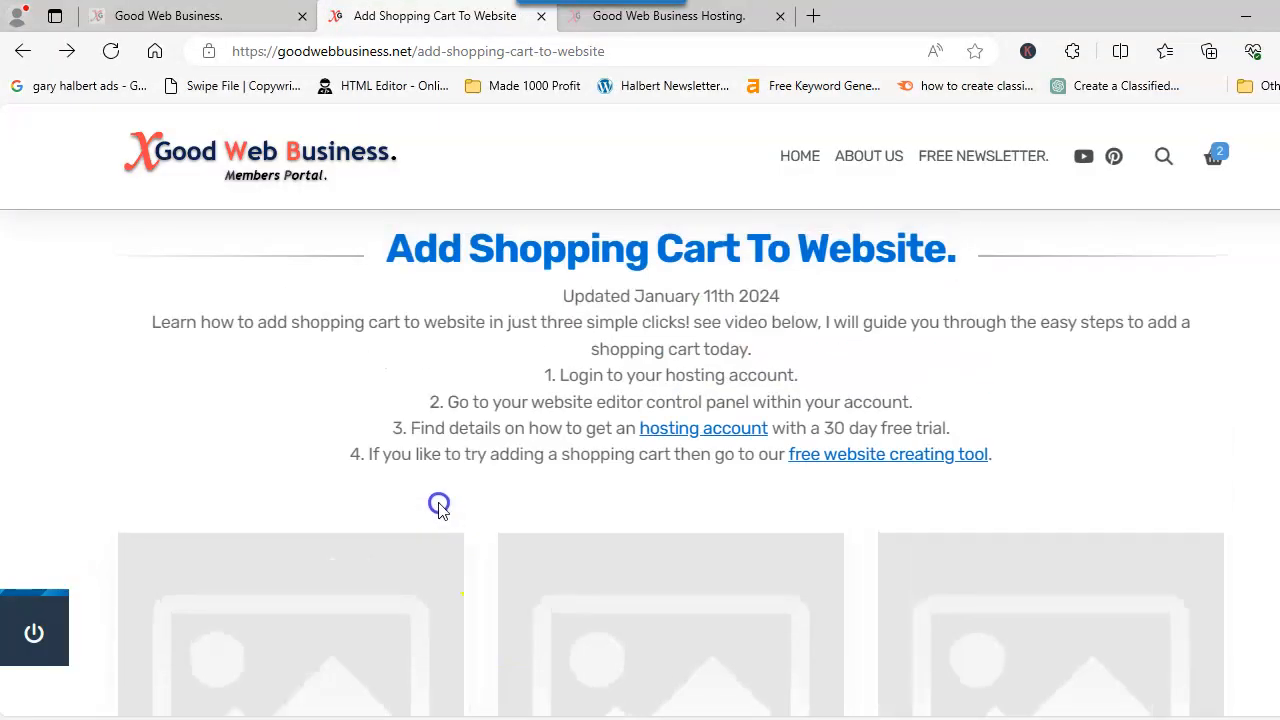
{"action": "scroll", "coordinate": [441, 516], "scroll_direction": "down", "scroll_amount": 2}
{"action": "left_click", "coordinate": [301, 490]}
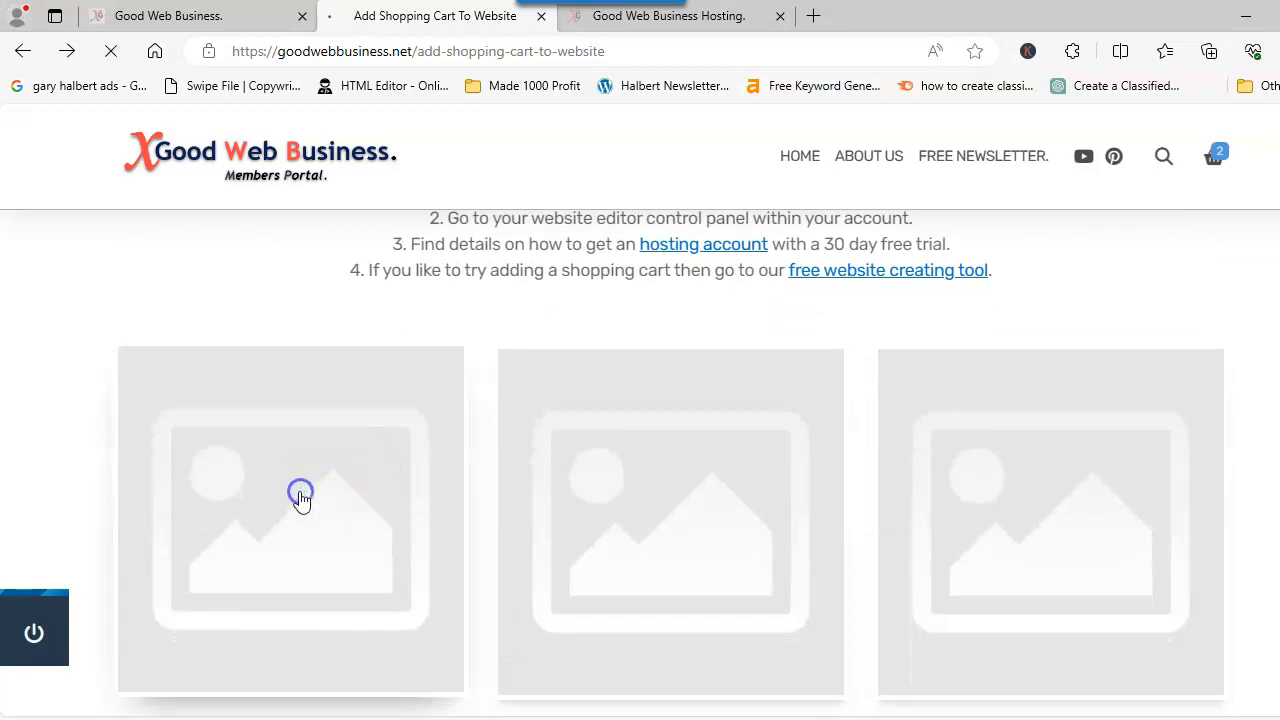
{"action": "scroll", "coordinate": [591, 391], "scroll_direction": "down", "scroll_amount": 4}
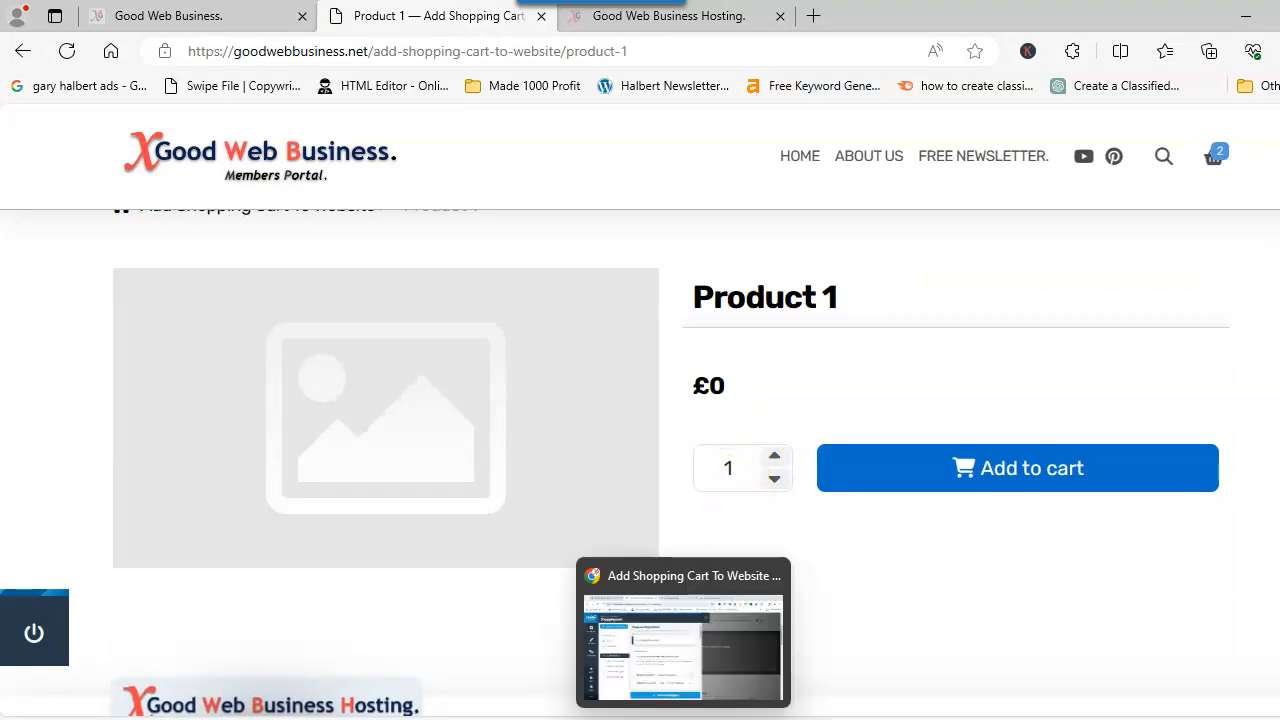
Switch back to the website builder in Chrome, disable the Product Quantity option and save the shop configuration
{"action": "left_click", "coordinate": [684, 718]}
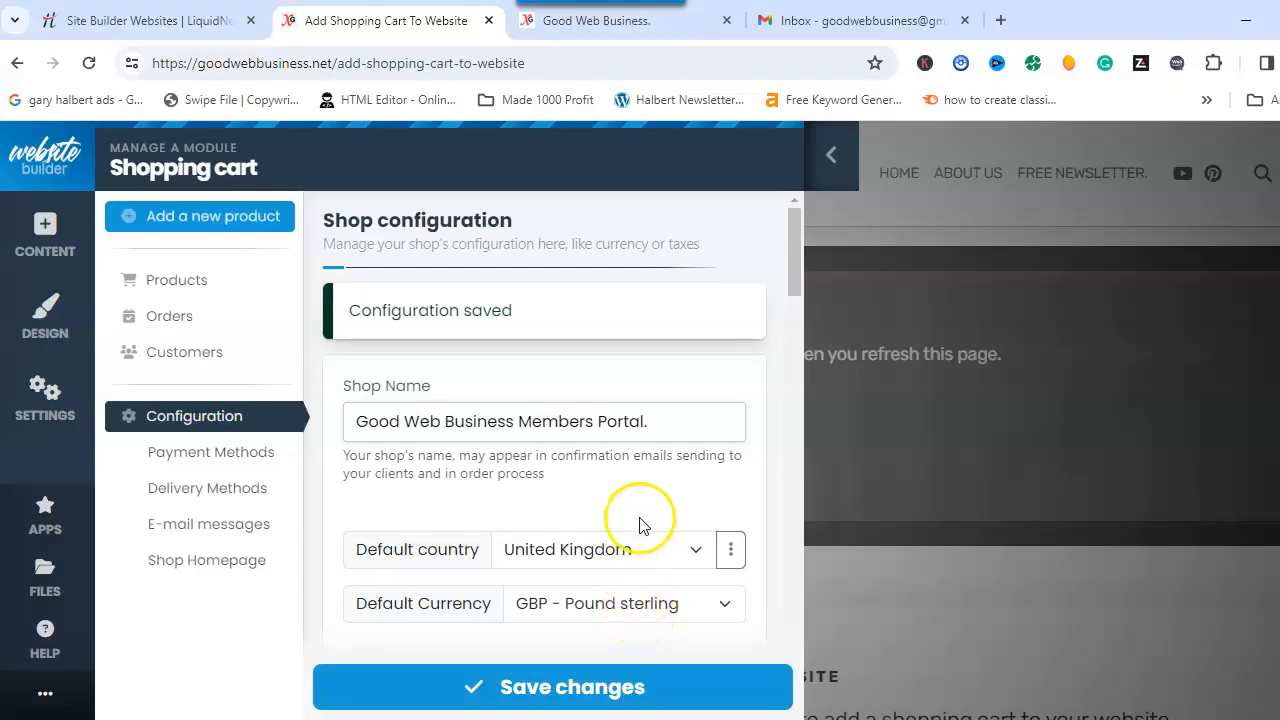
{"action": "scroll", "coordinate": [637, 523], "scroll_direction": "down", "scroll_amount": 3}
{"action": "scroll", "coordinate": [640, 521], "scroll_direction": "down", "scroll_amount": 1}
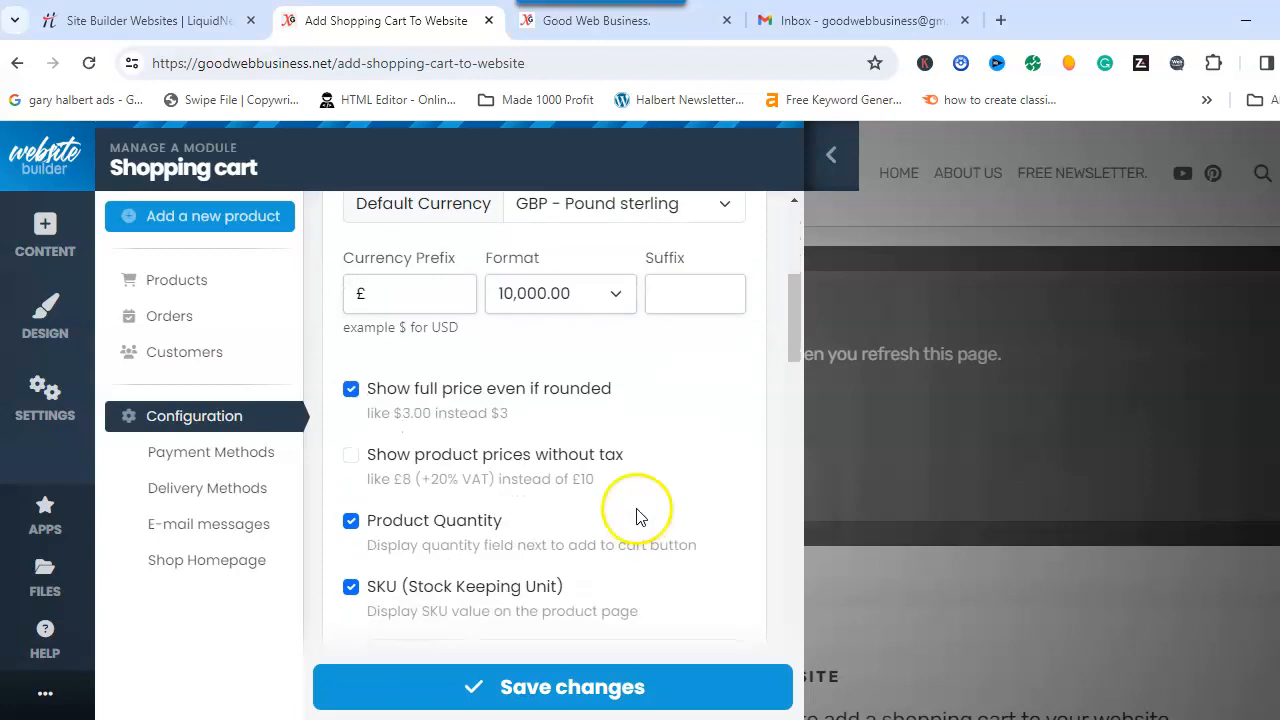
{"action": "left_click", "coordinate": [351, 520]}
{"action": "left_click", "coordinate": [535, 676]}
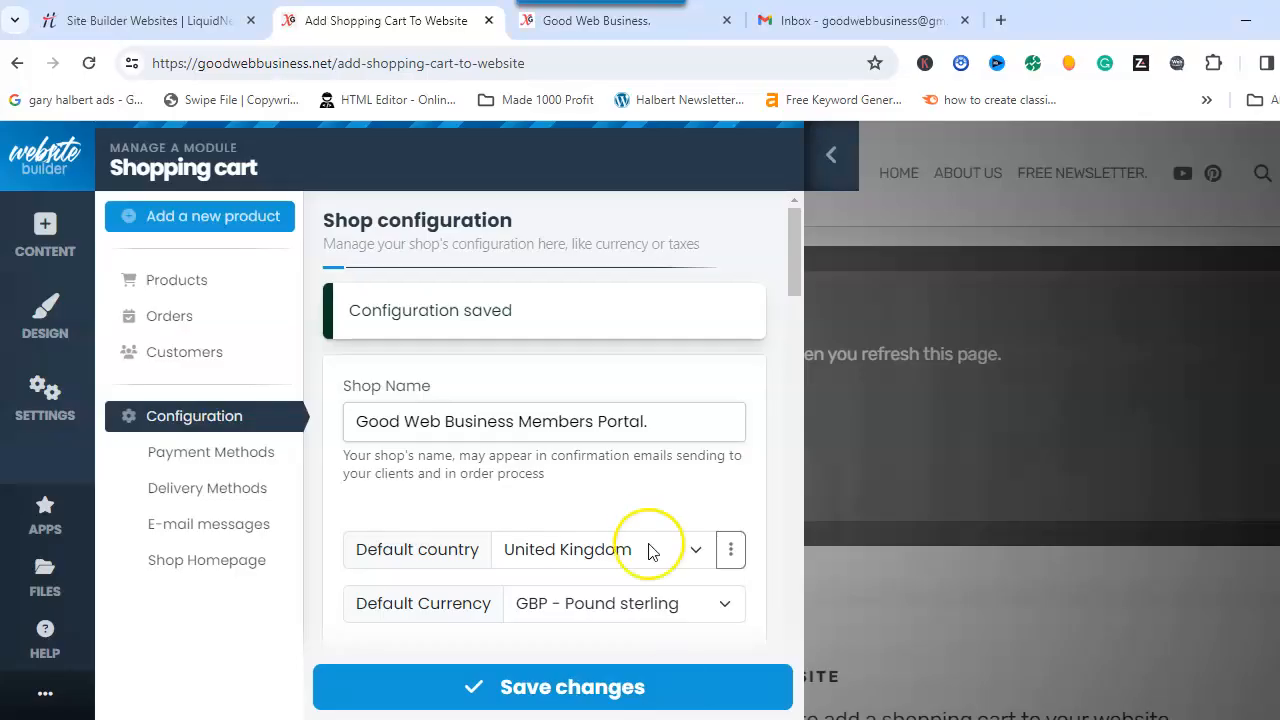
Examine the SKU label and sorting order options in the shop configuration, comparing them with the live Product 1 page in Edge
{"action": "scroll", "coordinate": [626, 489], "scroll_direction": "down", "scroll_amount": 5}
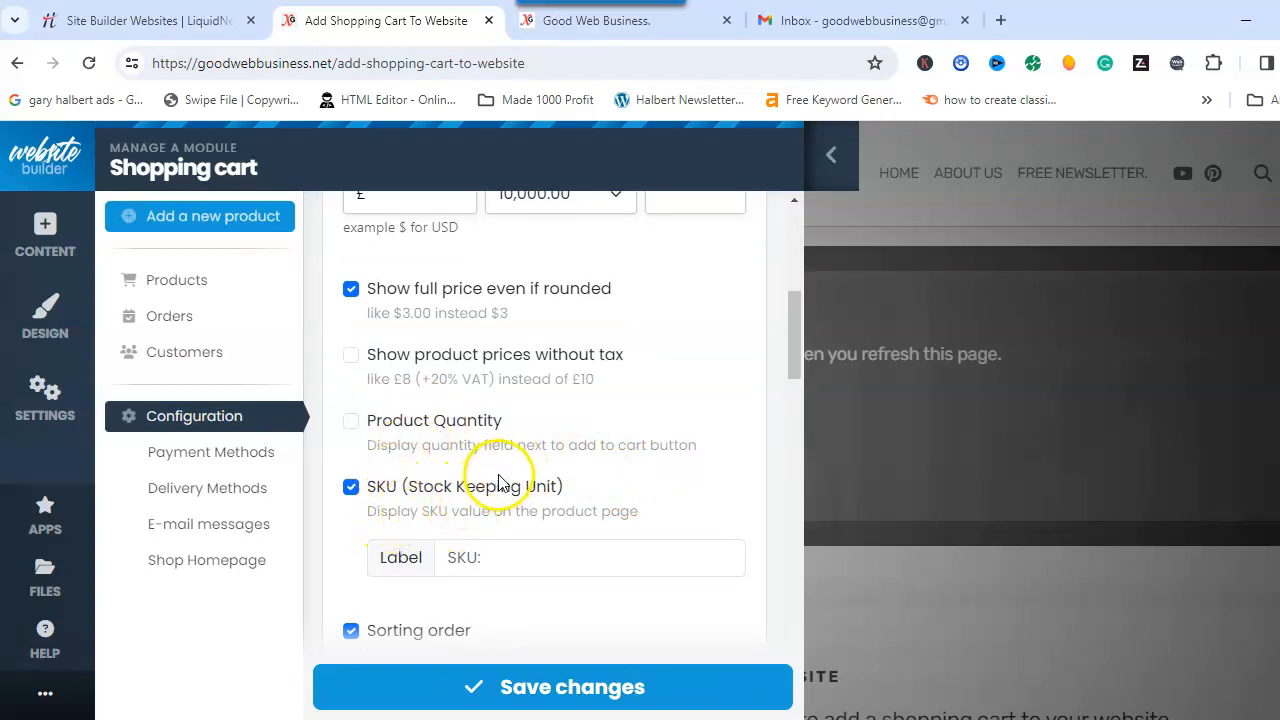
{"action": "scroll", "coordinate": [510, 470], "scroll_direction": "down", "scroll_amount": 1}
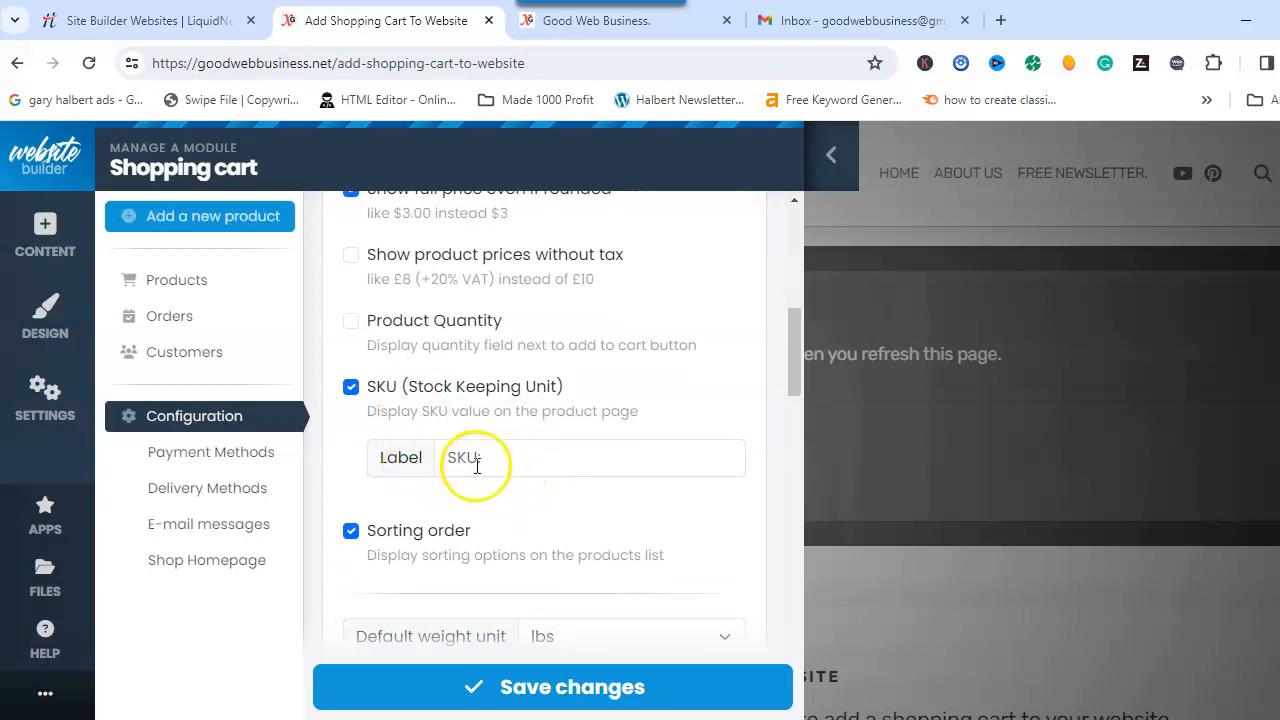
{"action": "scroll", "coordinate": [470, 460], "scroll_direction": "down", "scroll_amount": 1}
{"action": "scroll", "coordinate": [486, 456], "scroll_direction": "down", "scroll_amount": 1}
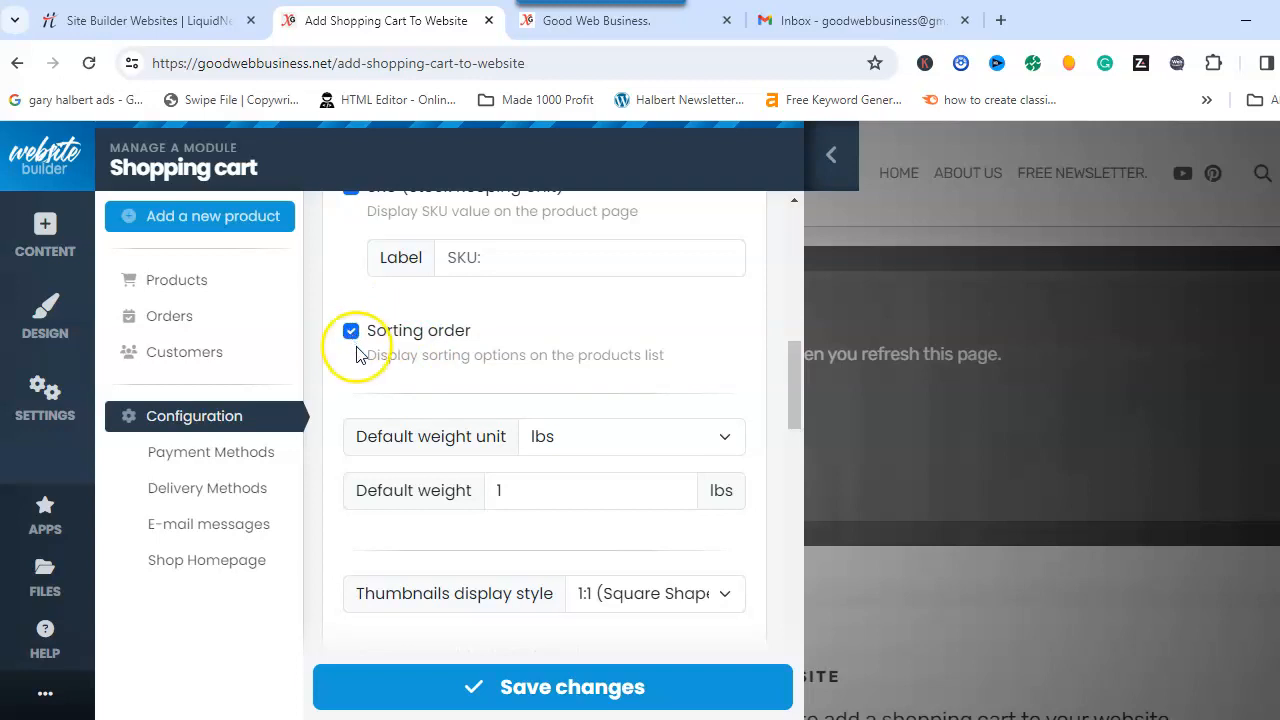
{"action": "mouse_move", "coordinate": [507, 719]}
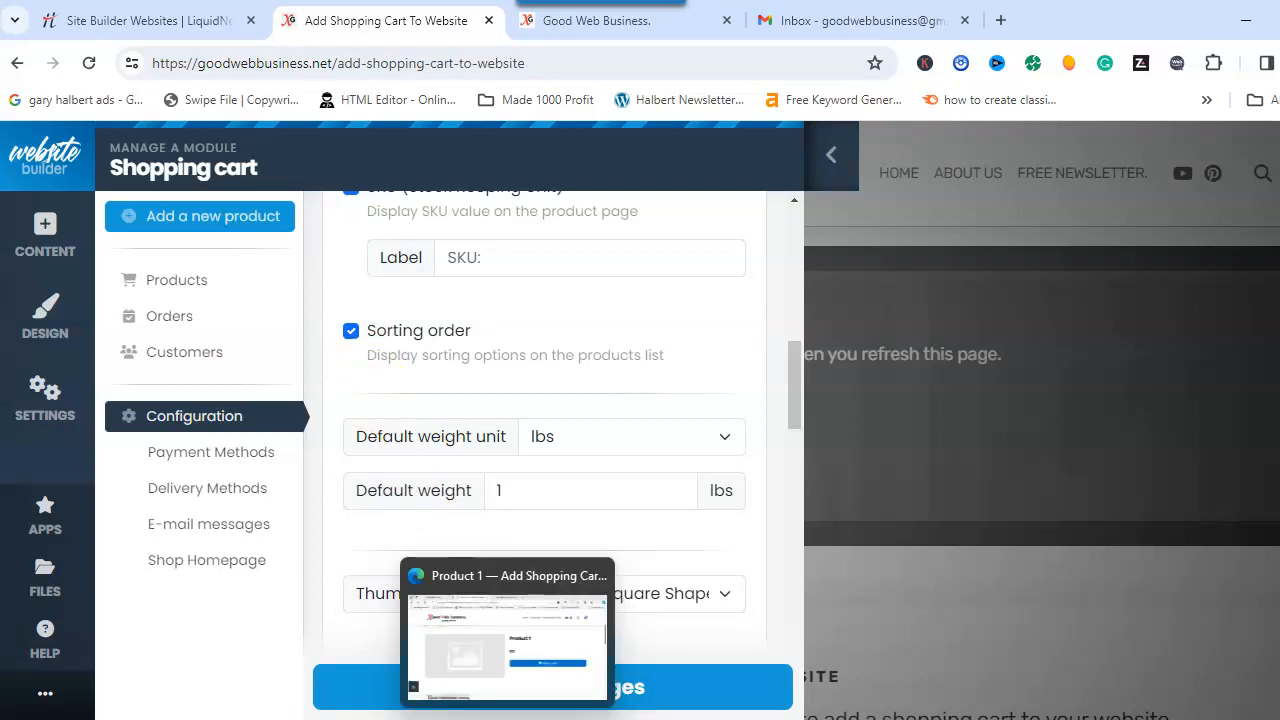
{"action": "left_click", "coordinate": [507, 719]}
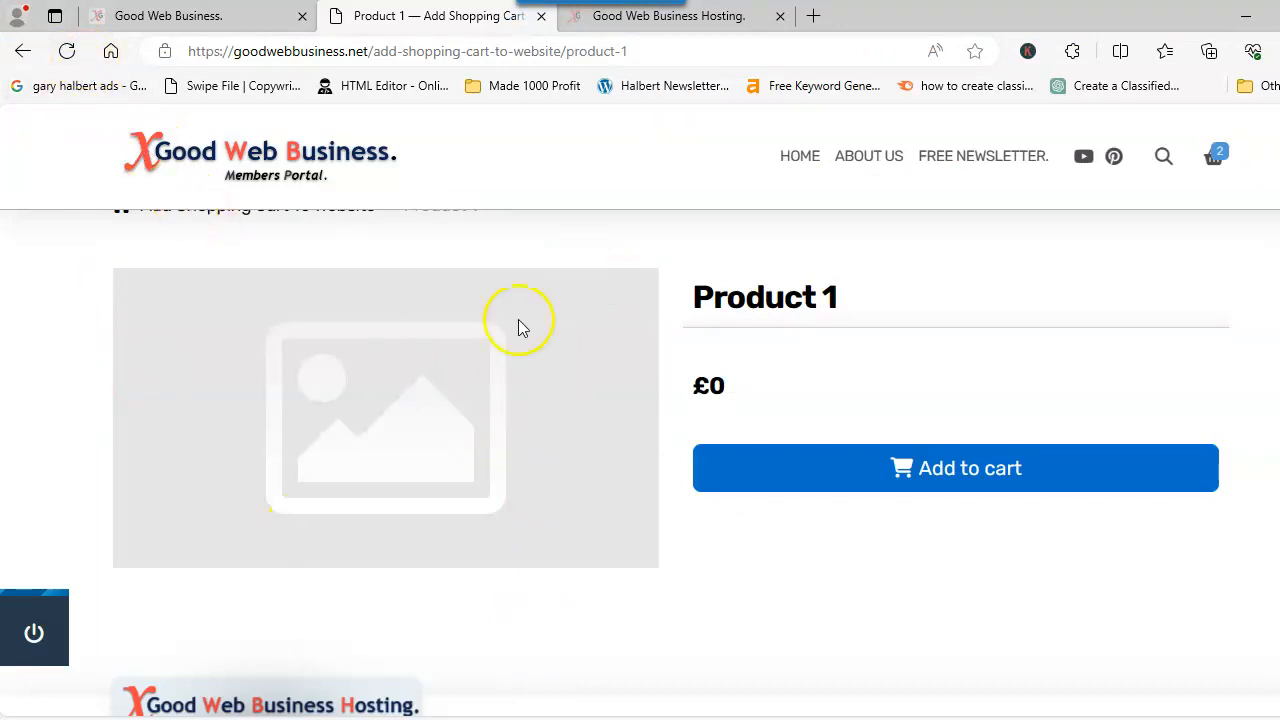
{"action": "left_click", "coordinate": [684, 719]}
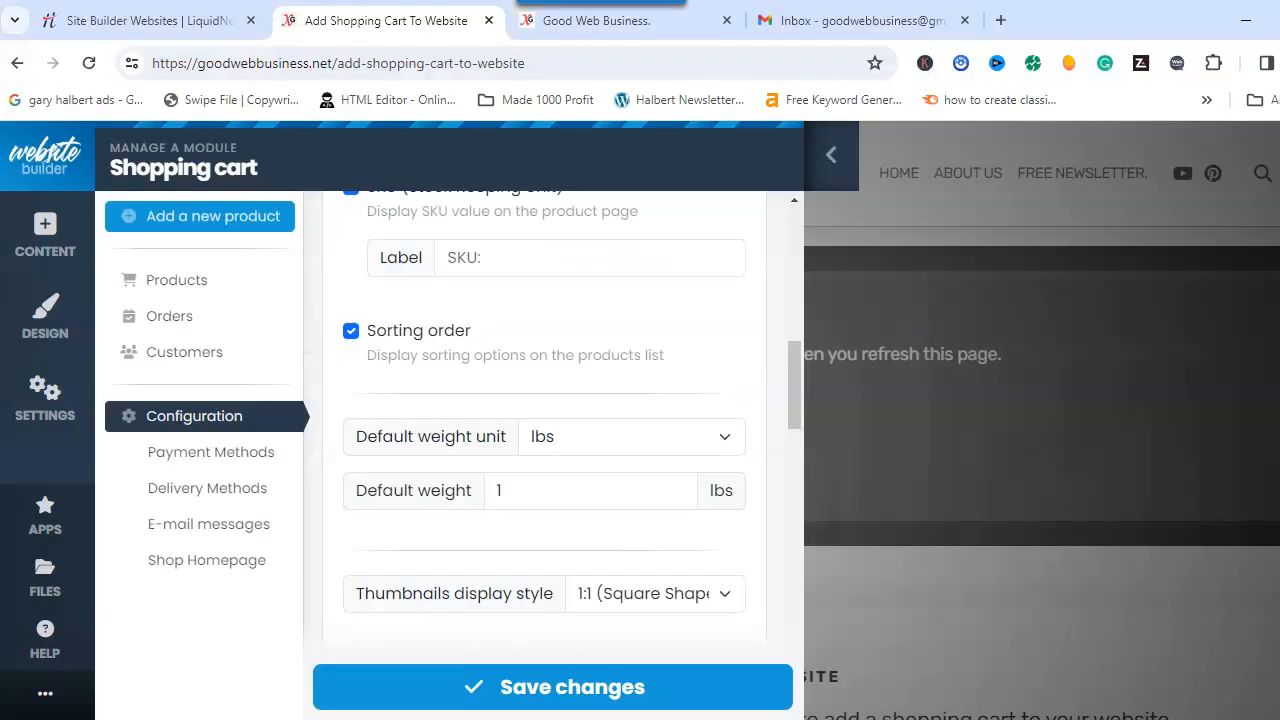
Examine the default weight settings, the available thumbnail display styles, and the content block, catalog mode and product navigation options
{"action": "scroll", "coordinate": [632, 449], "scroll_direction": "down", "scroll_amount": 1}
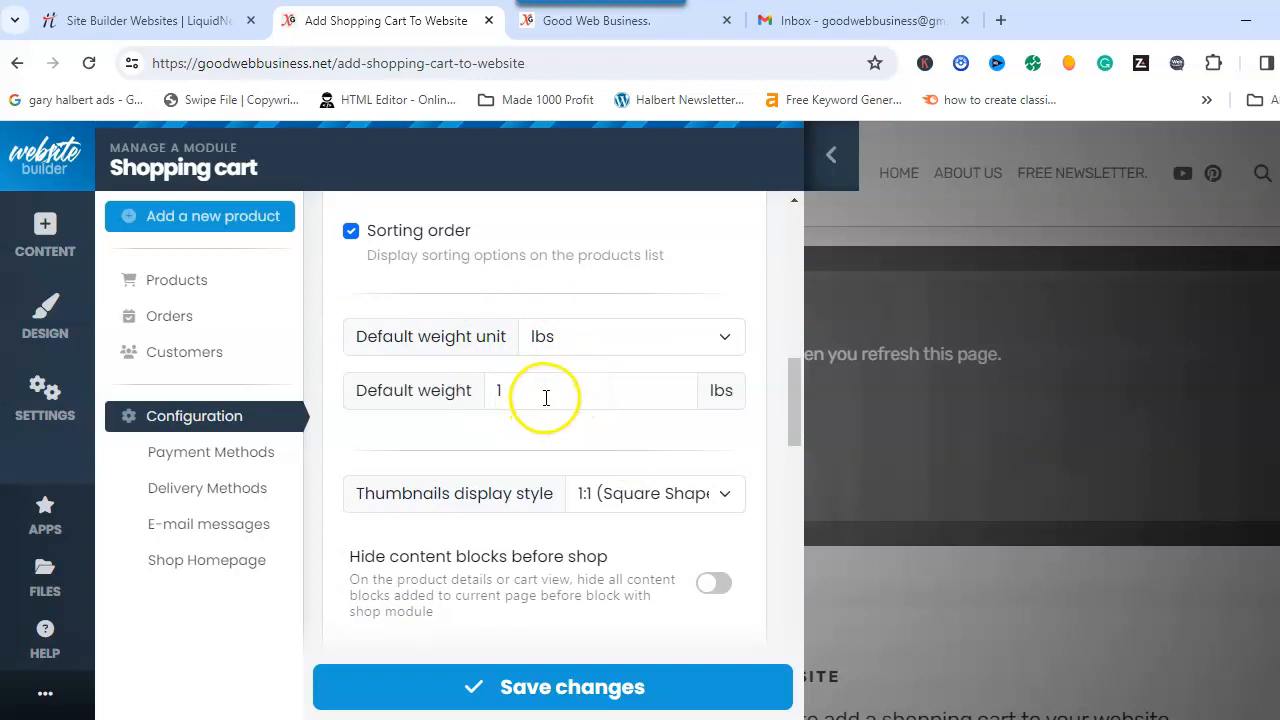
{"action": "scroll", "coordinate": [546, 397], "scroll_direction": "down", "scroll_amount": 1}
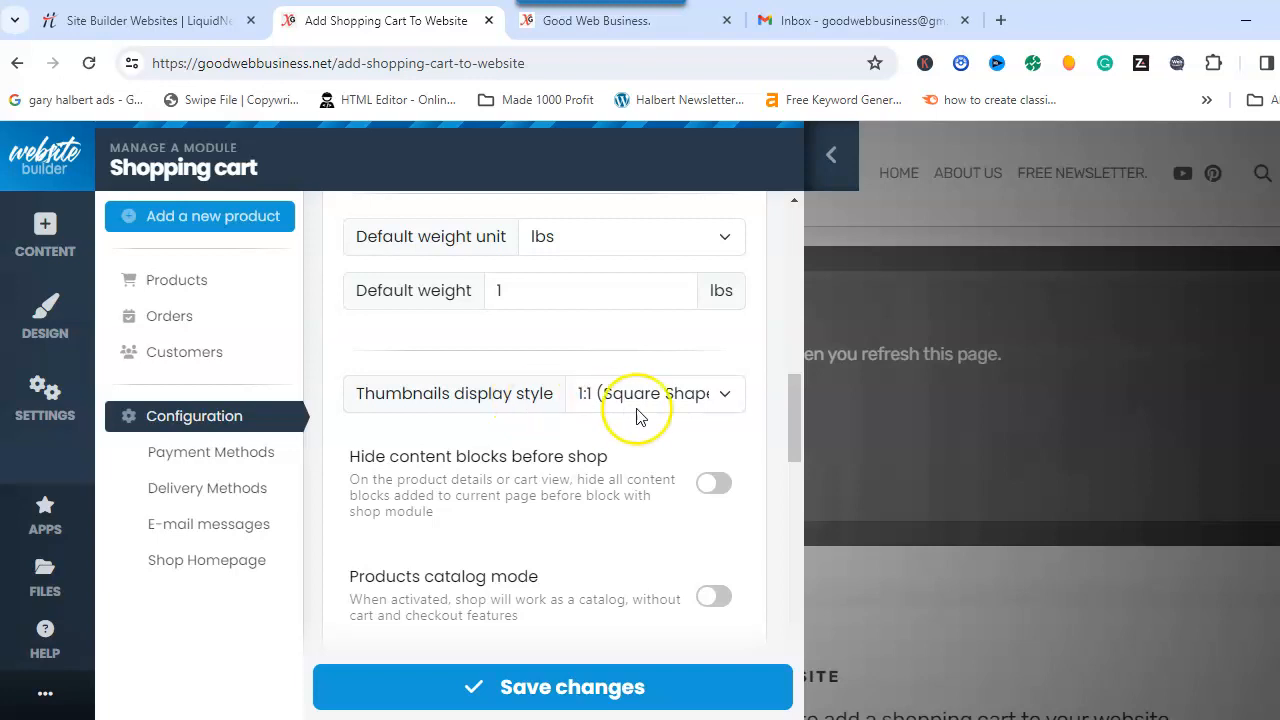
{"action": "left_click", "coordinate": [731, 396]}
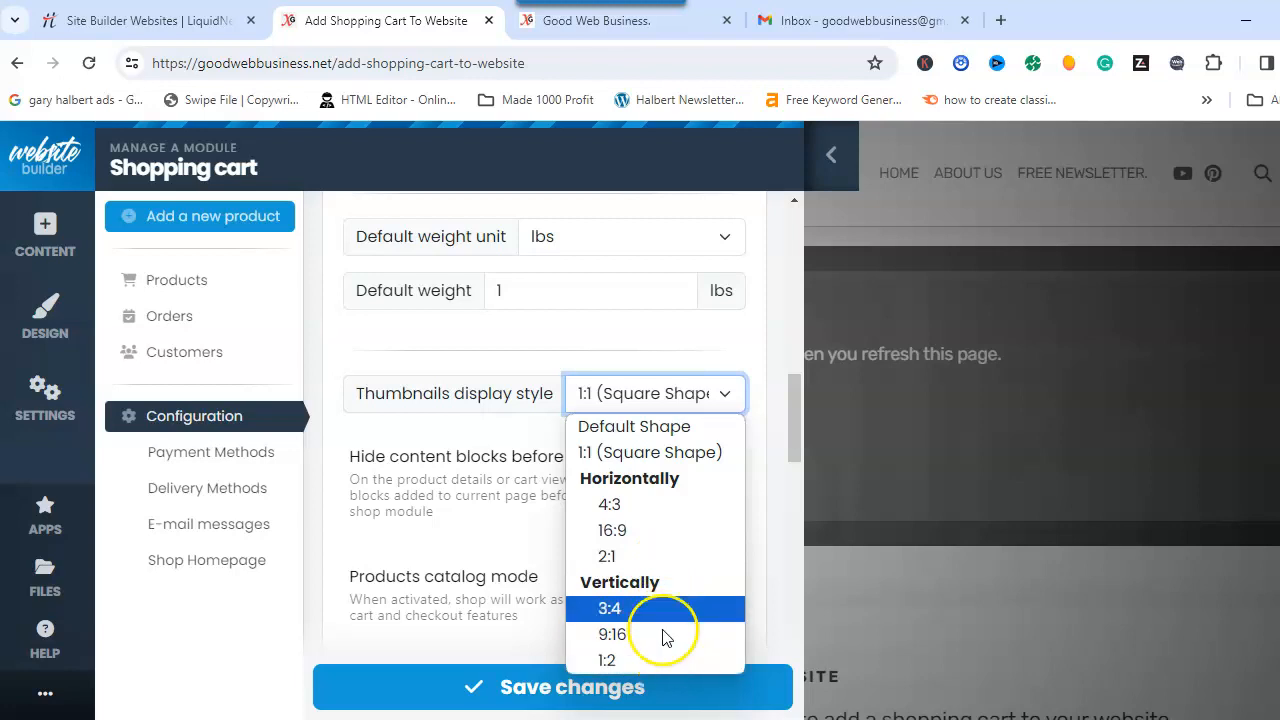
{"action": "left_click", "coordinate": [730, 395]}
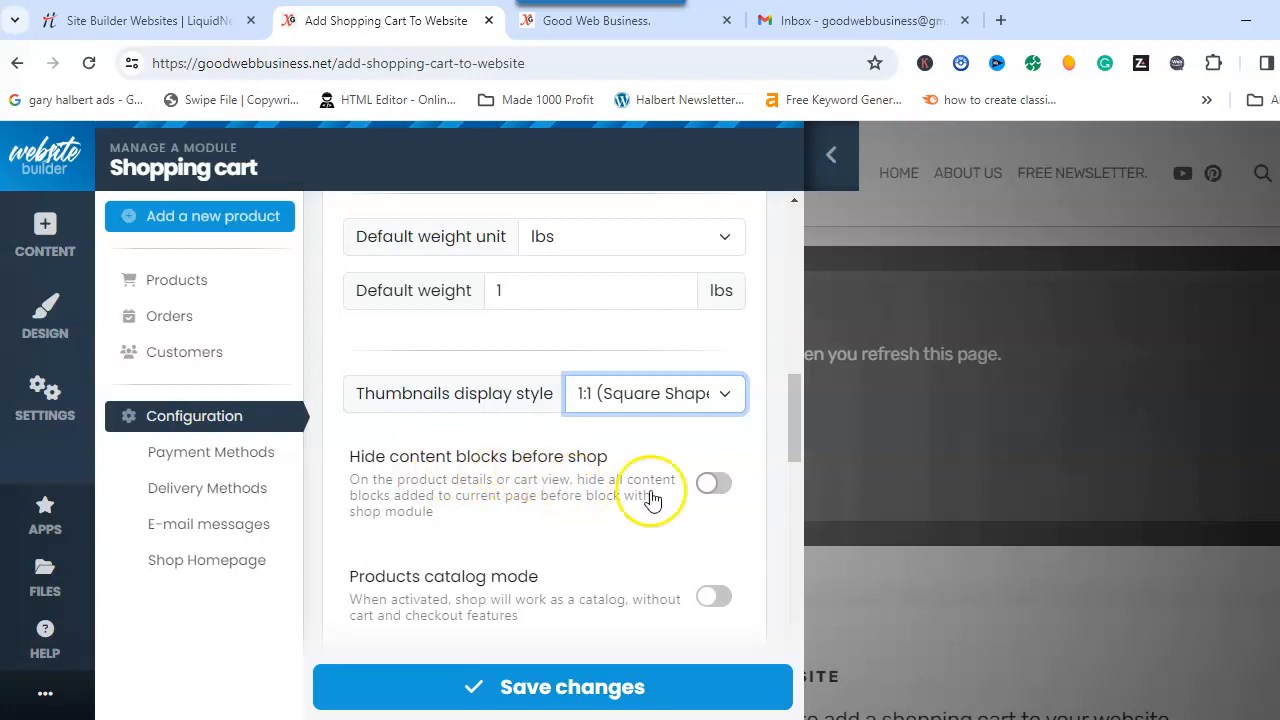
{"action": "left_click_drag", "start_coordinate": [798, 398], "coordinate": [792, 446]}
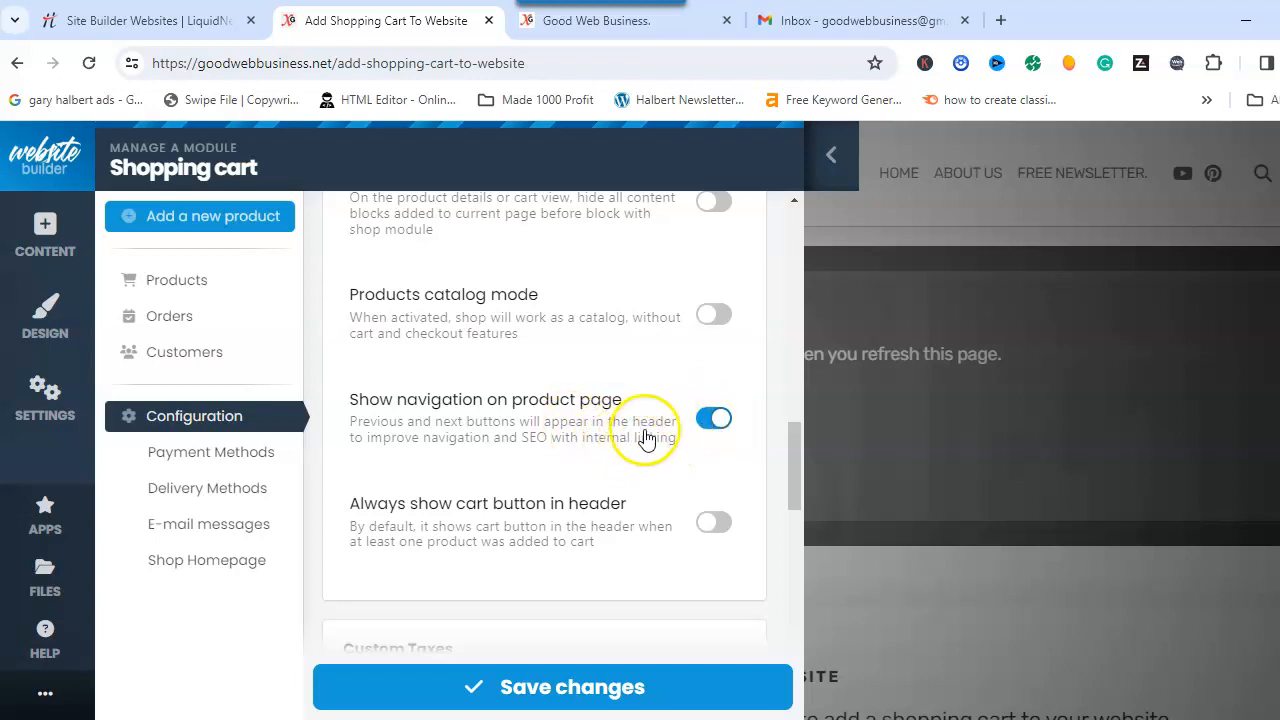
Review the option to always show the cart button in the header and inspect that button on the live site in Edge
{"action": "scroll", "coordinate": [645, 437], "scroll_direction": "down", "scroll_amount": 1}
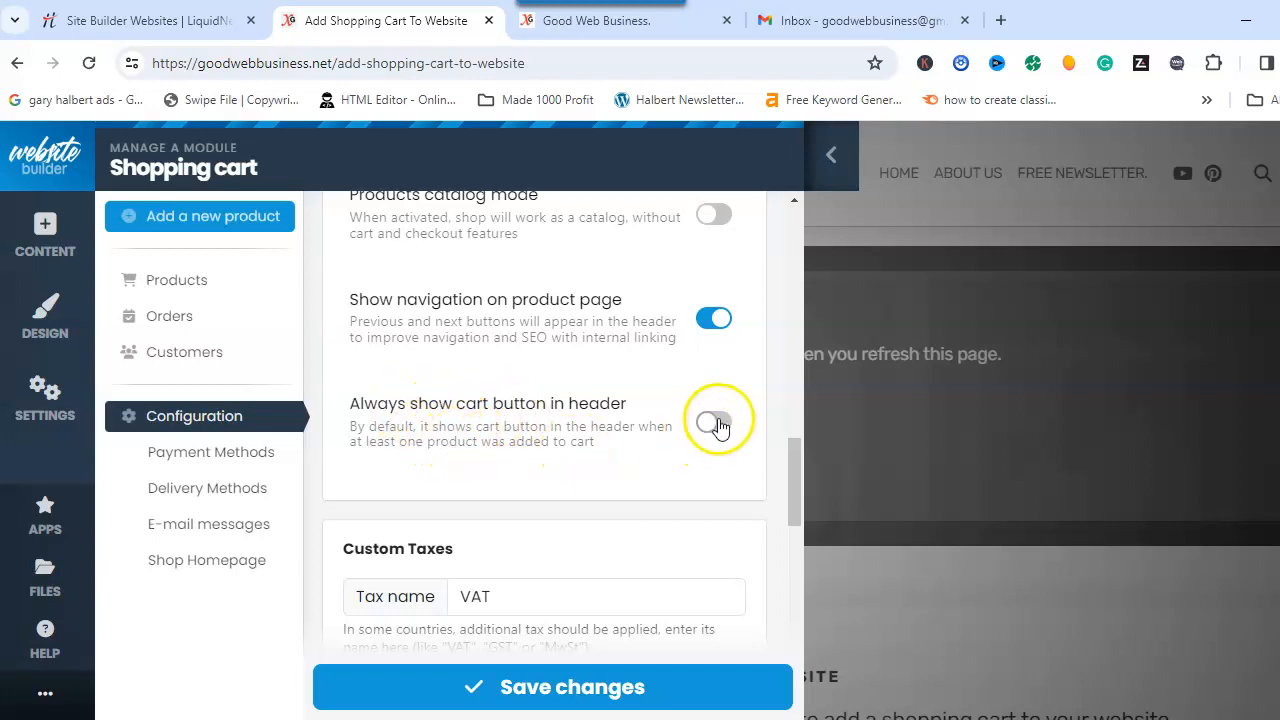
{"action": "left_click", "coordinate": [526, 686]}
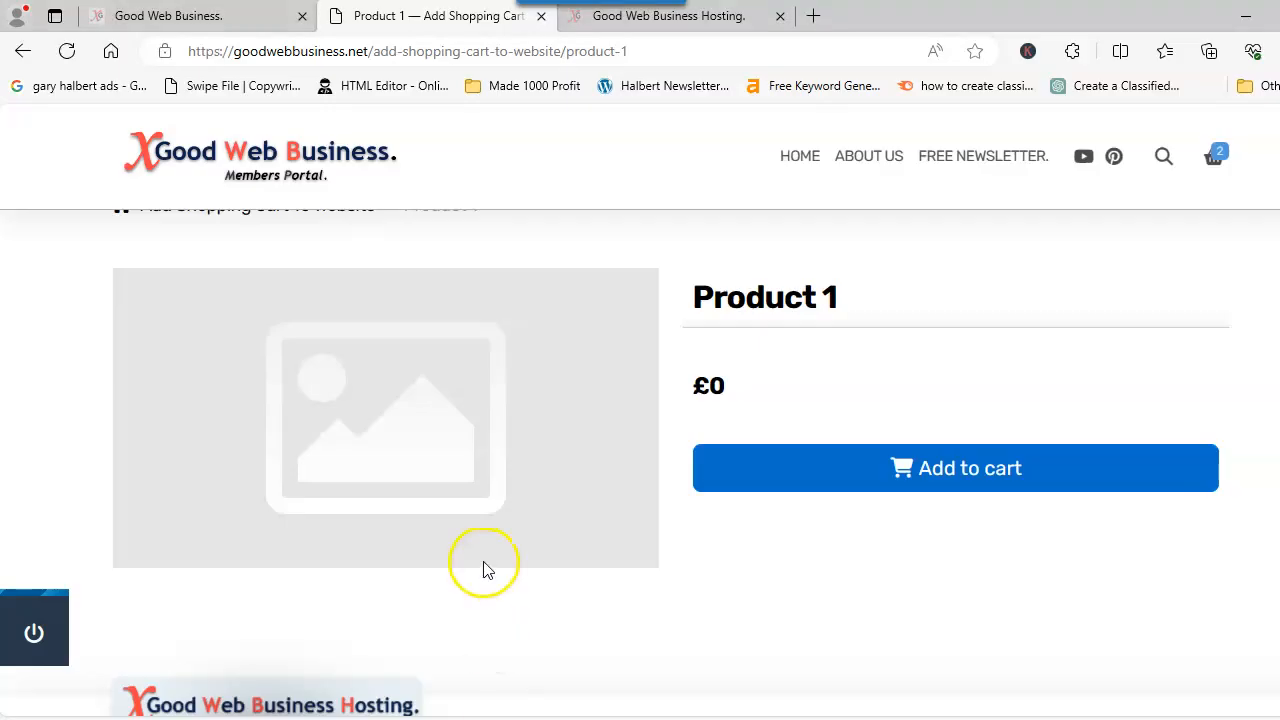
{"action": "scroll", "coordinate": [483, 566], "scroll_direction": "up", "scroll_amount": 4}
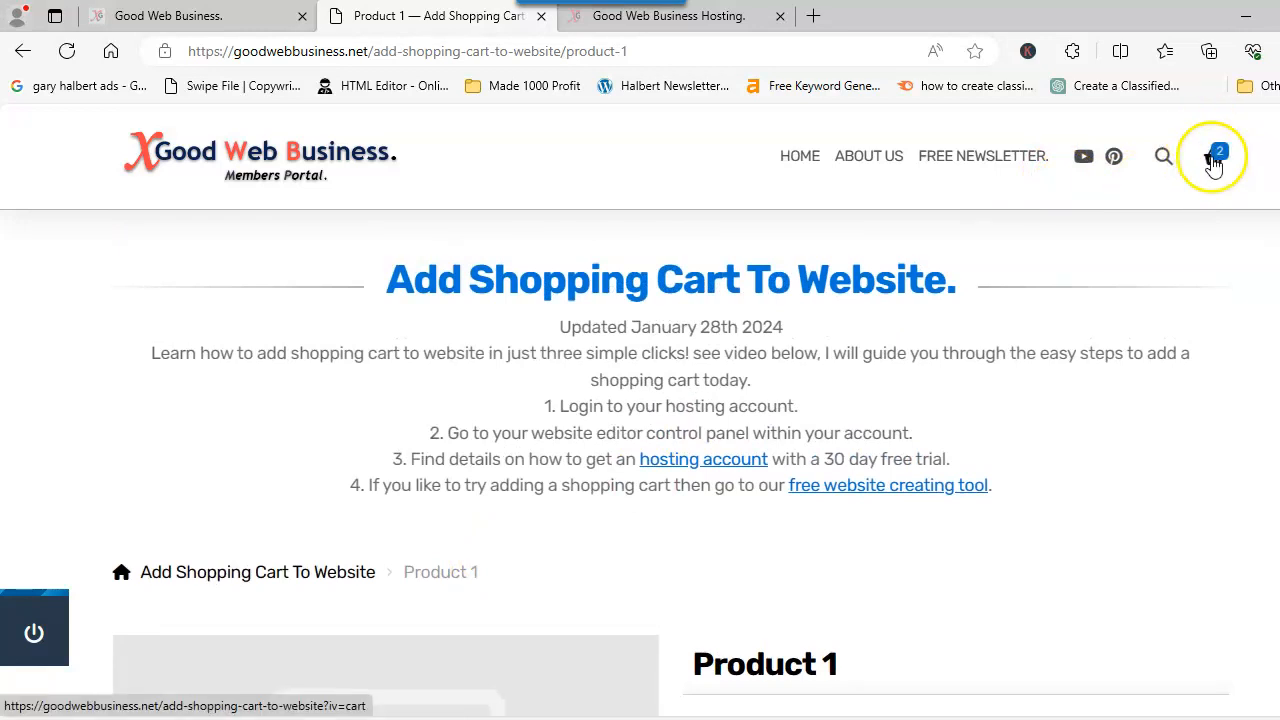
Open the cart page on the live site in Edge and examine the delivery details form and cart contents
{"action": "left_click", "coordinate": [1212, 160]}
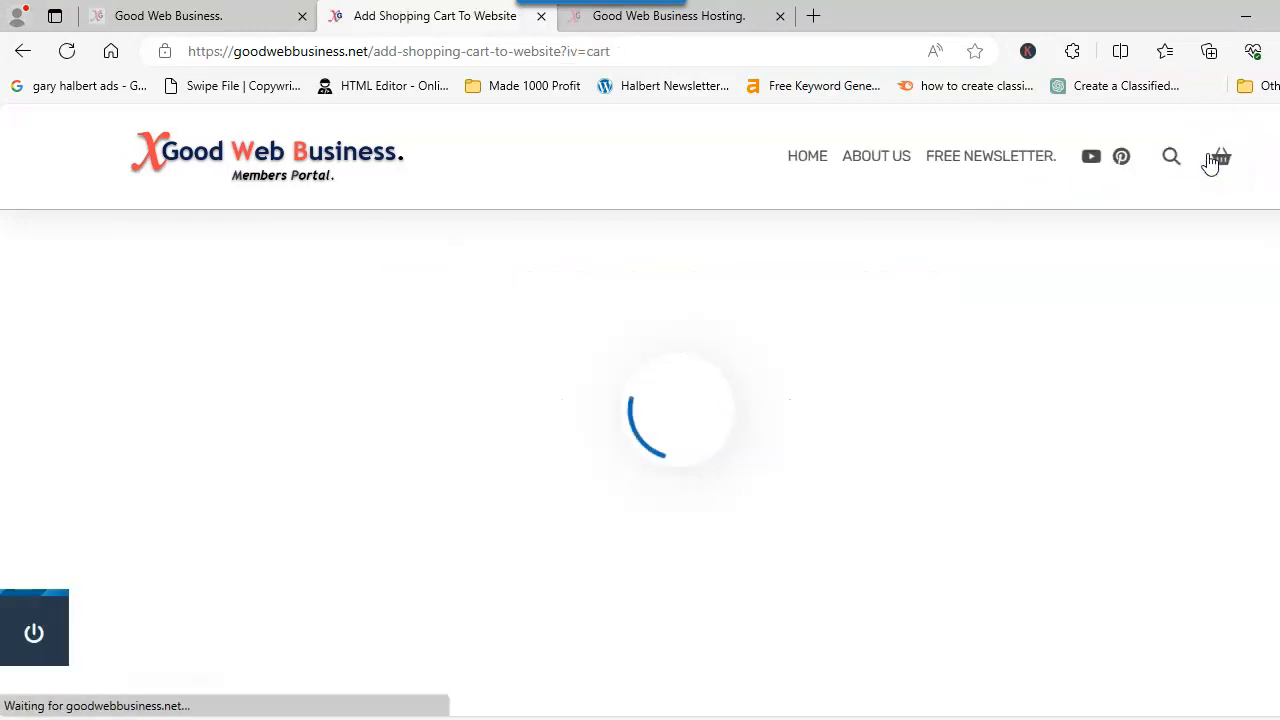
{"action": "scroll", "coordinate": [683, 543], "scroll_direction": "down", "scroll_amount": 2}
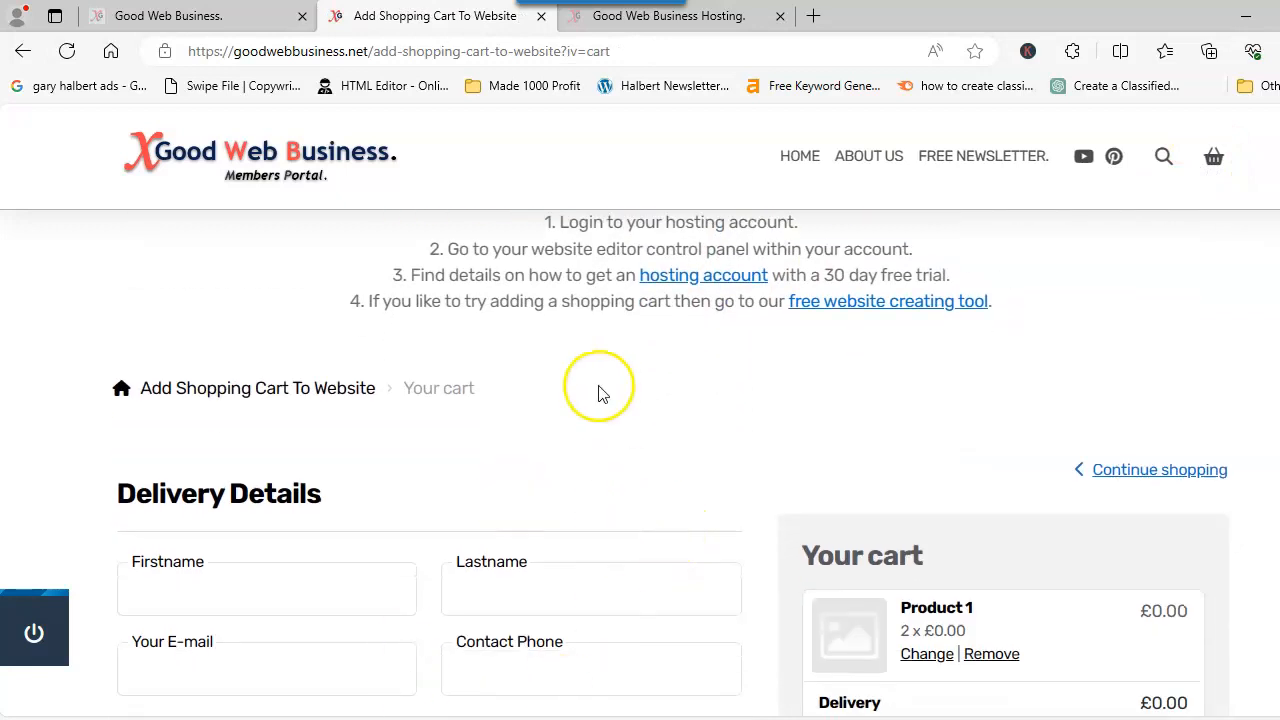
{"action": "scroll", "coordinate": [543, 491], "scroll_direction": "up", "scroll_amount": 2}
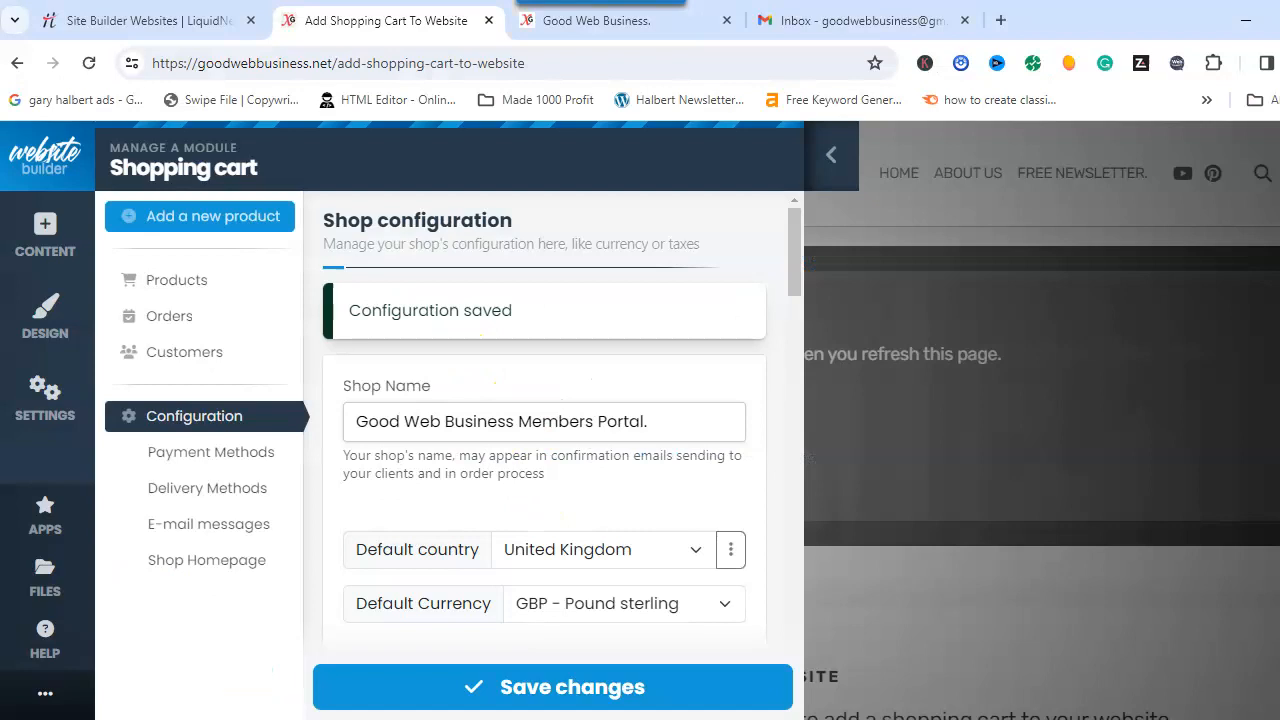
In the website builder in Chrome, review the custom taxes and last order ID options, then save the shop configuration
{"action": "scroll", "coordinate": [621, 458], "scroll_direction": "down", "scroll_amount": 9}
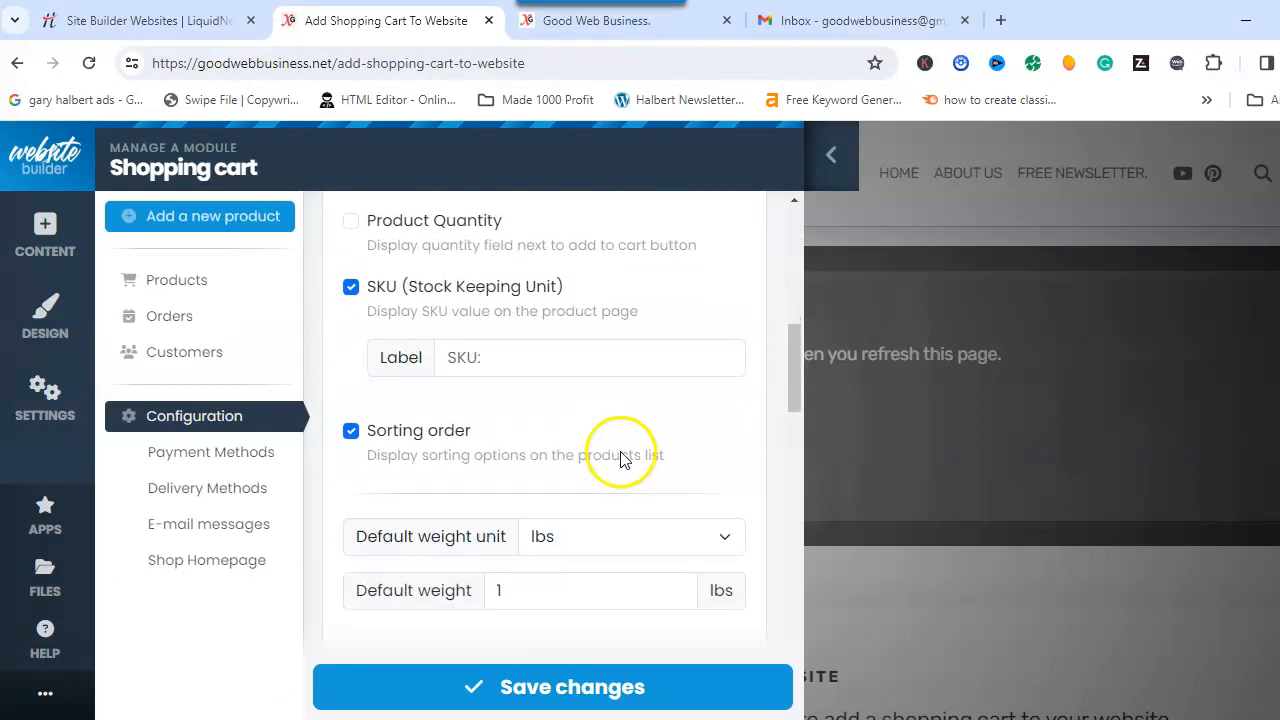
{"action": "scroll", "coordinate": [618, 458], "scroll_direction": "down", "scroll_amount": 8}
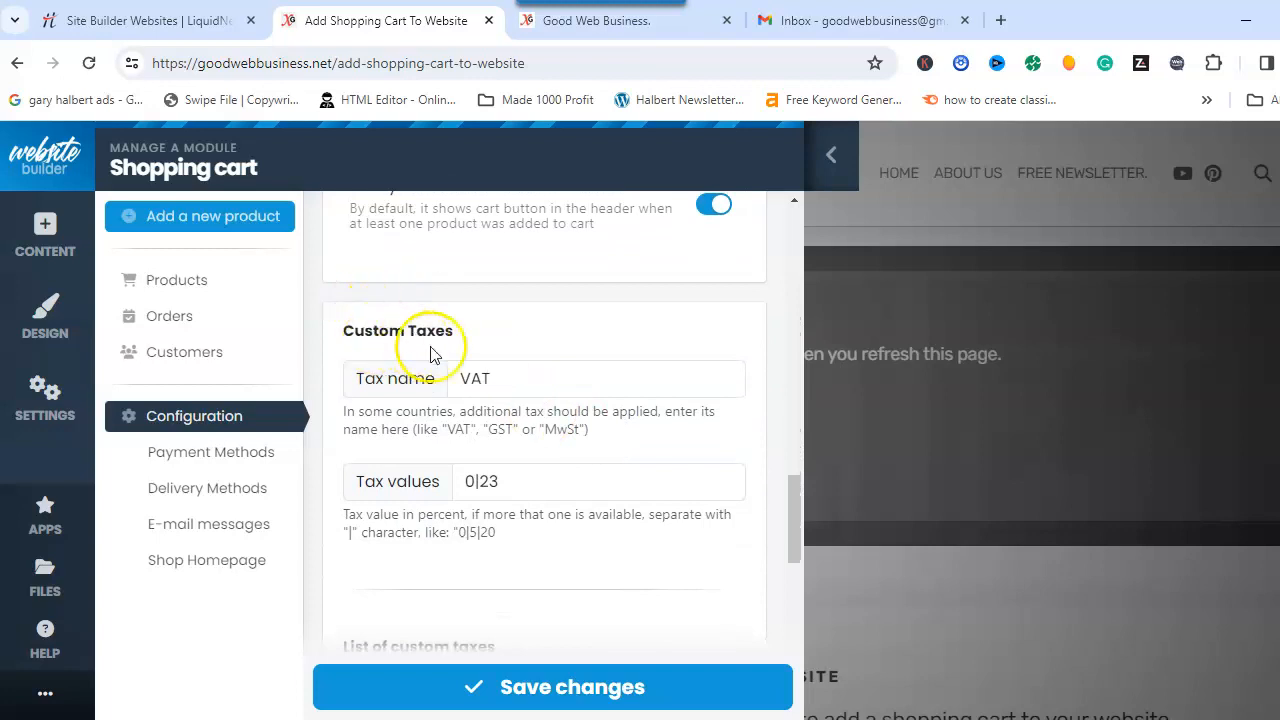
{"action": "scroll", "coordinate": [458, 430], "scroll_direction": "down", "scroll_amount": 3}
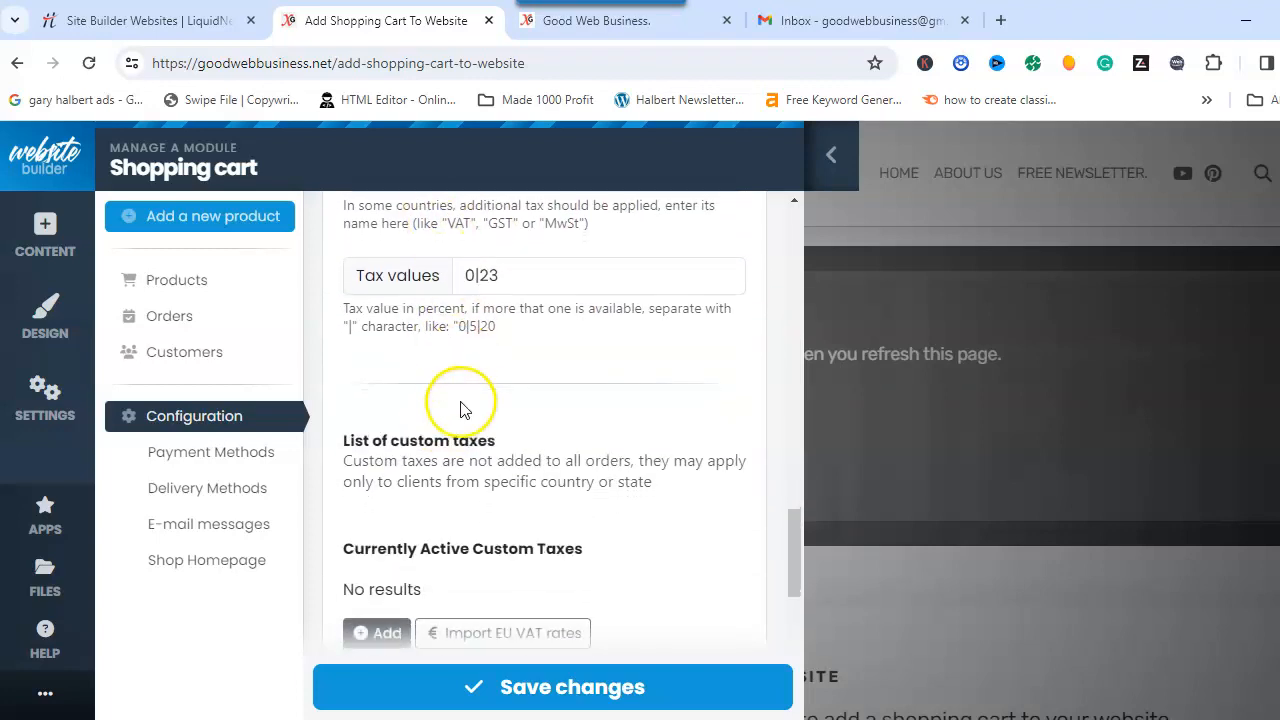
{"action": "scroll", "coordinate": [530, 345], "scroll_direction": "down", "scroll_amount": 2}
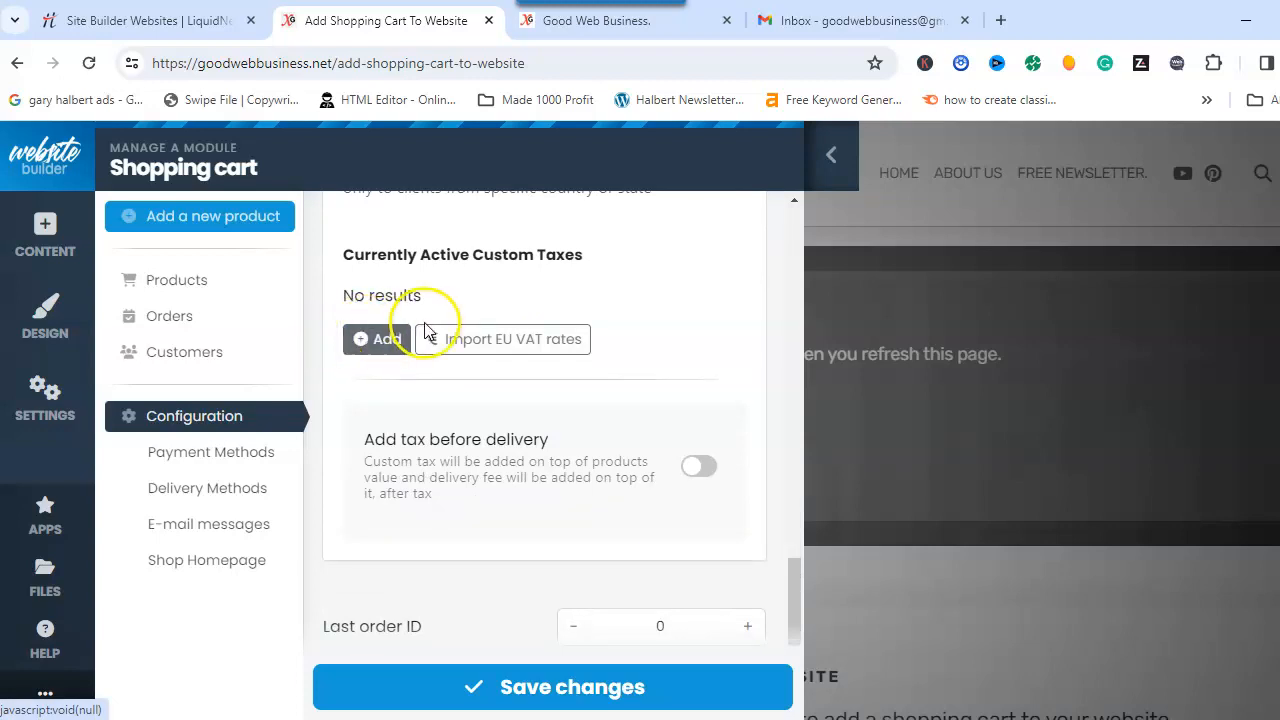
{"action": "scroll", "coordinate": [523, 354], "scroll_direction": "down", "scroll_amount": 1}
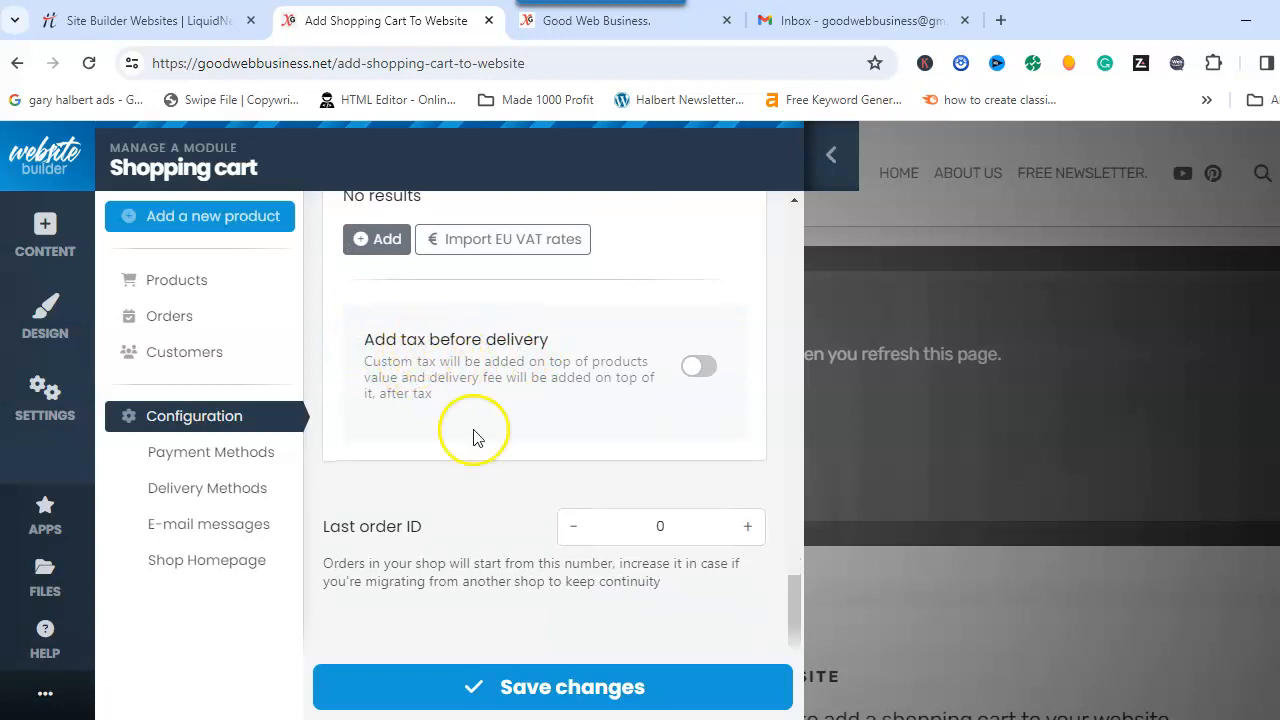
{"action": "scroll", "coordinate": [511, 380], "scroll_direction": "down", "scroll_amount": 2}
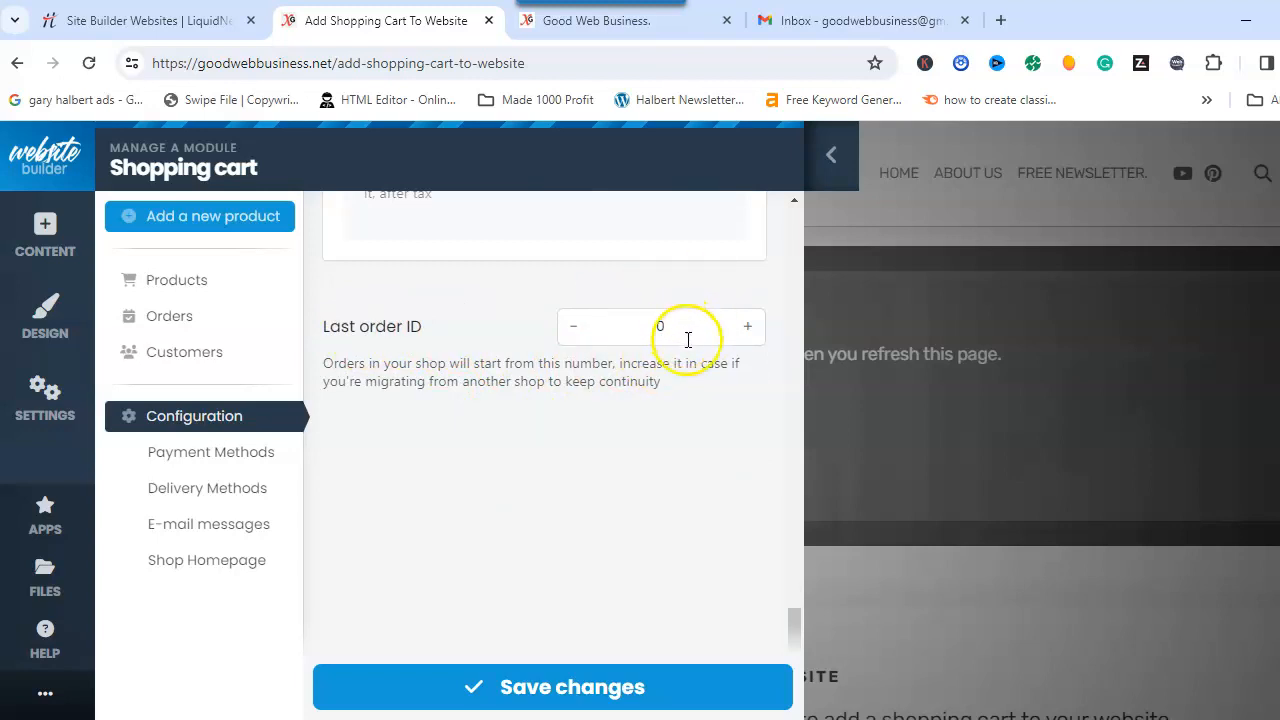
{"action": "scroll", "coordinate": [689, 348], "scroll_direction": "down", "scroll_amount": 1}
{"action": "left_click", "coordinate": [572, 686]}
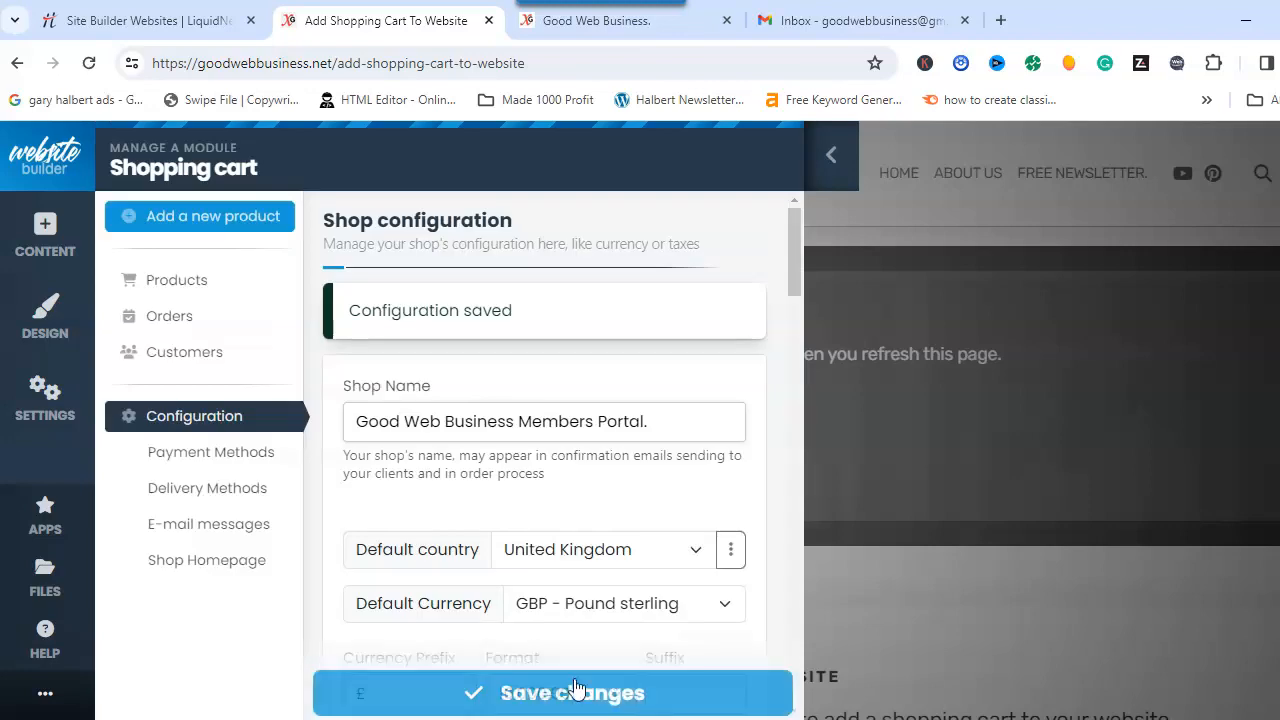
Close the shop configuration, refresh the page to load the module's changes, and check the Product 1 page before returning to the shop page
{"action": "left_click", "coordinate": [835, 155]}
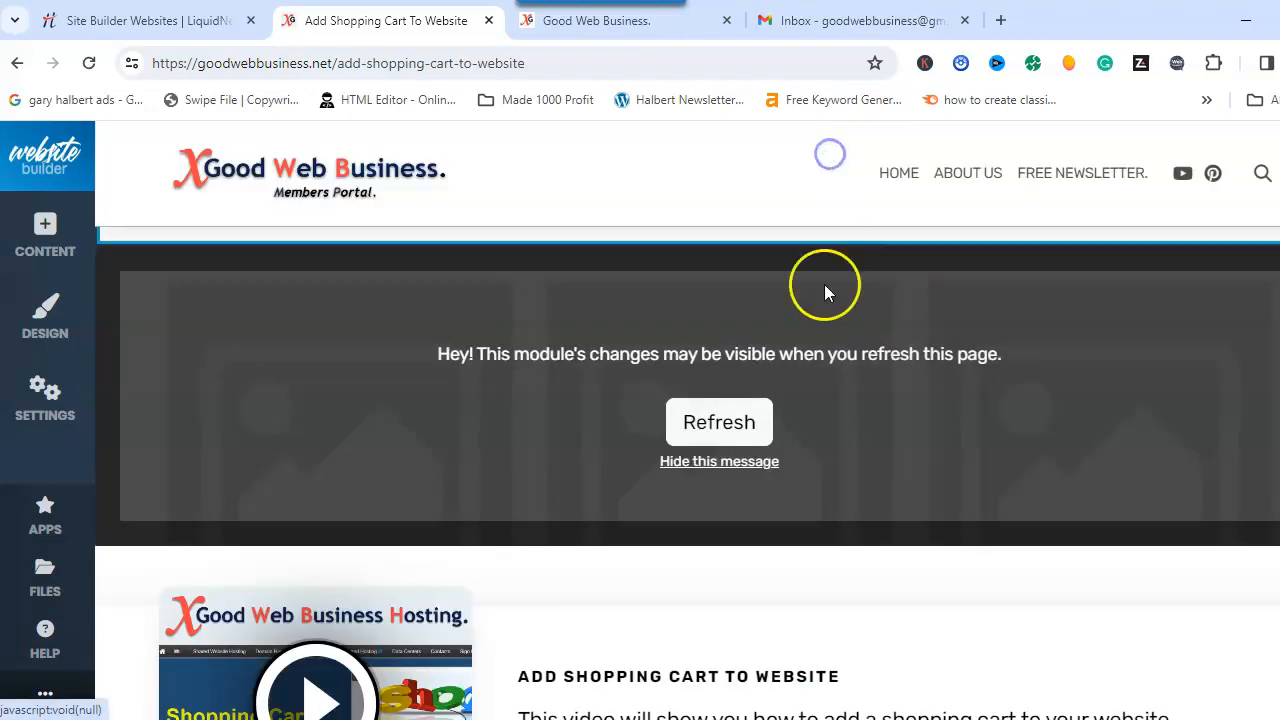
{"action": "left_click", "coordinate": [713, 423]}
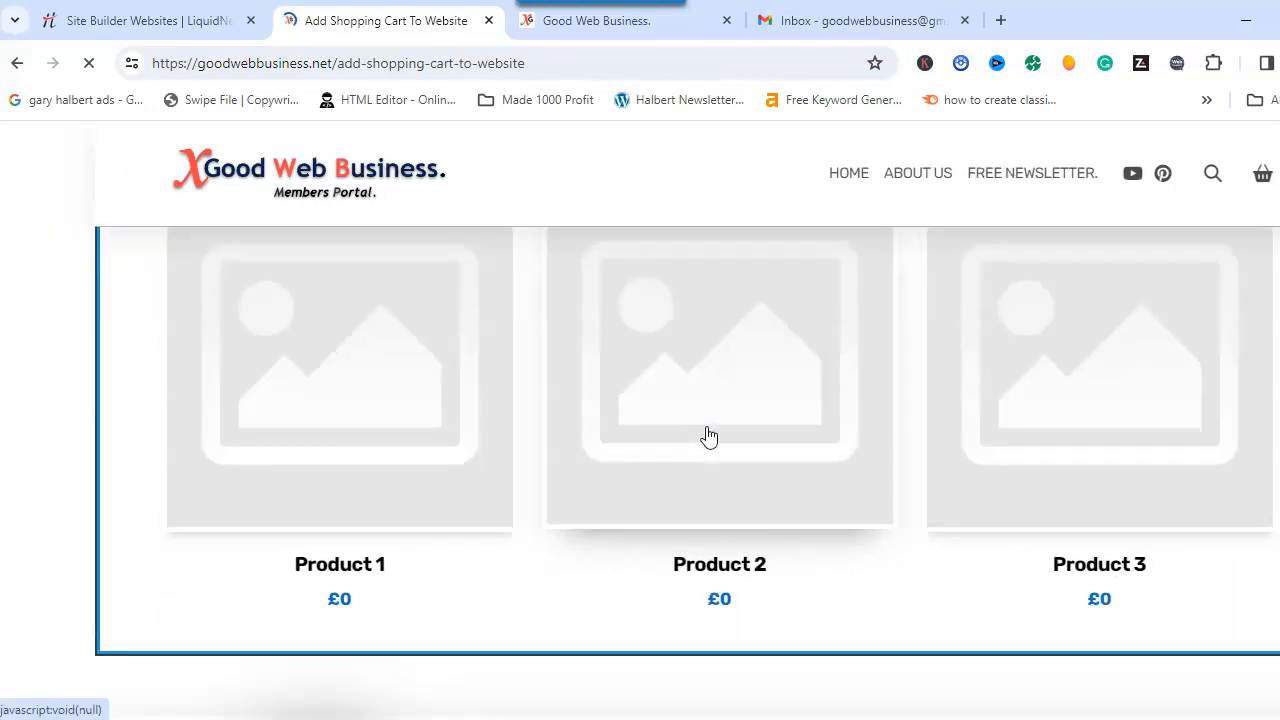
{"action": "left_click", "coordinate": [363, 390]}
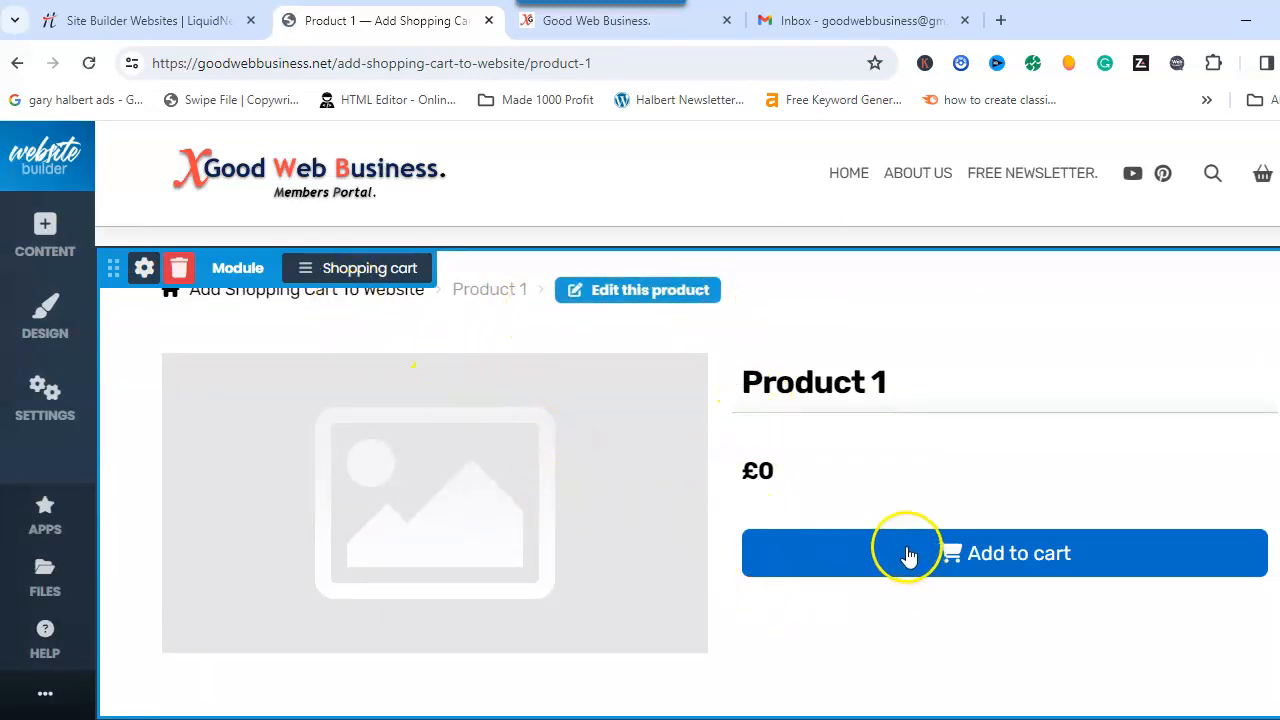
{"action": "left_click", "coordinate": [317, 271]}
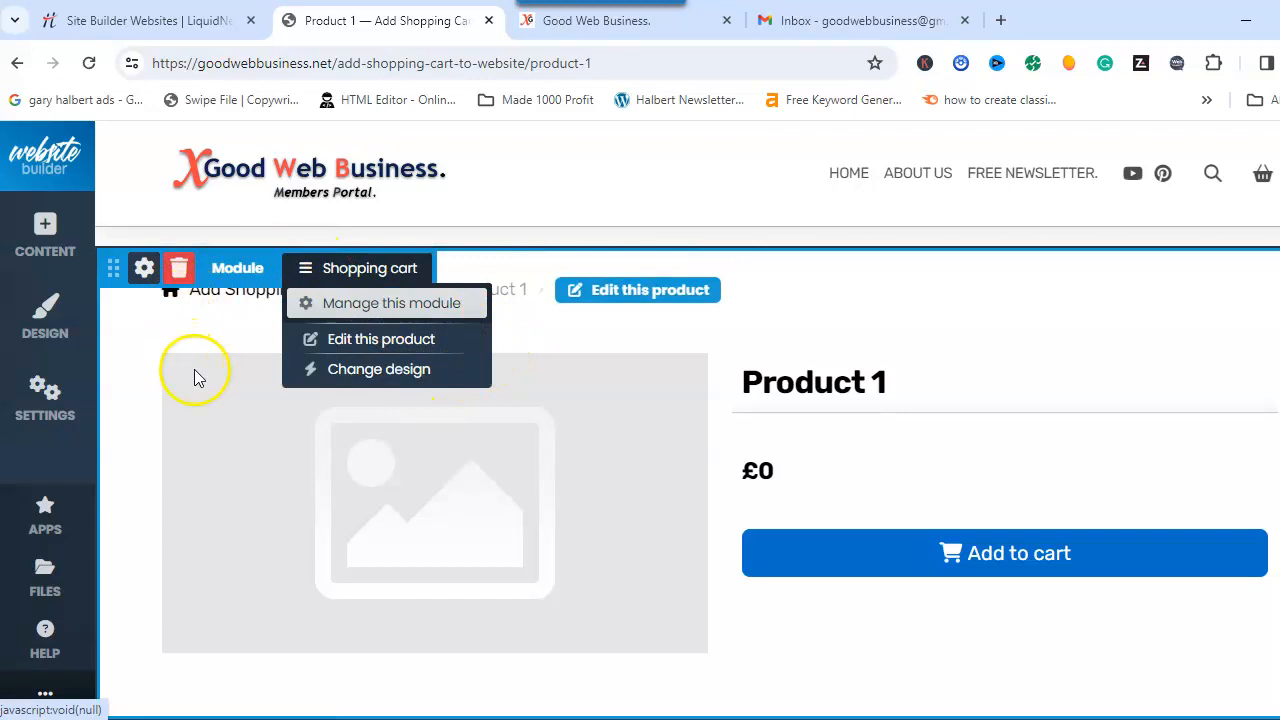
{"action": "left_click", "coordinate": [19, 62]}
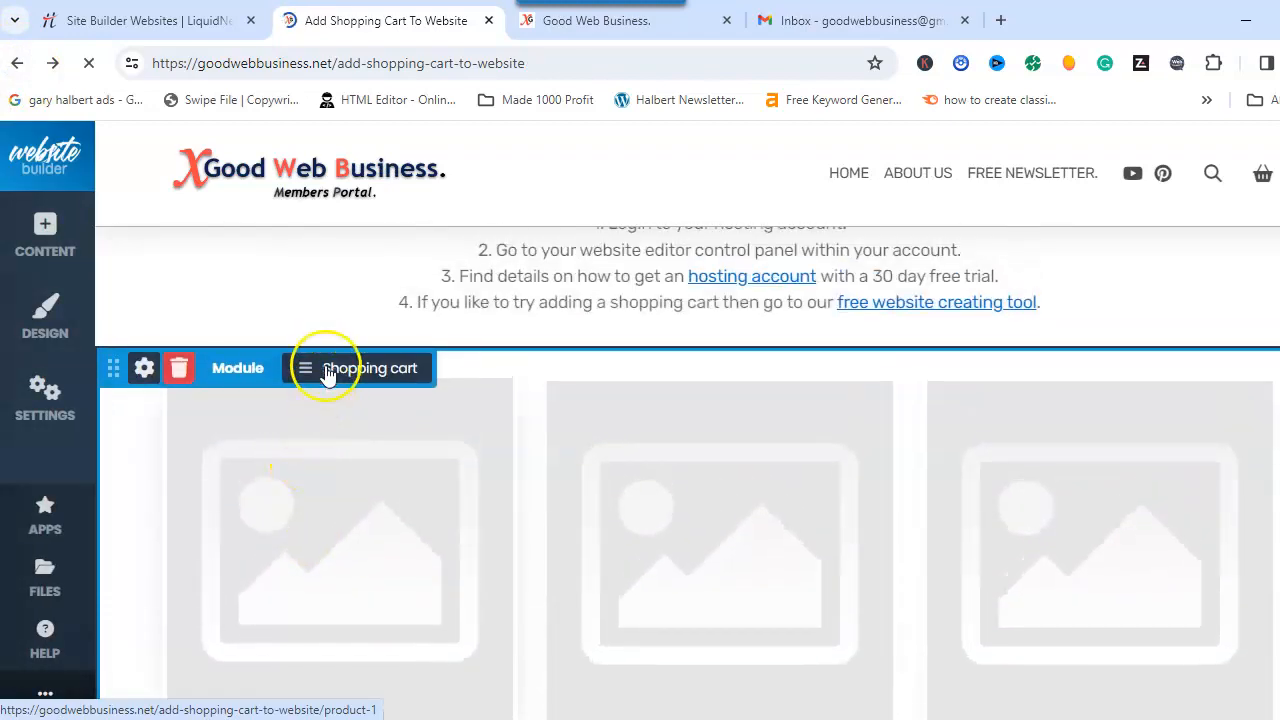
Reopen the Shopping cart module's configuration and examine the built-in payment methods
{"action": "left_click", "coordinate": [327, 370]}
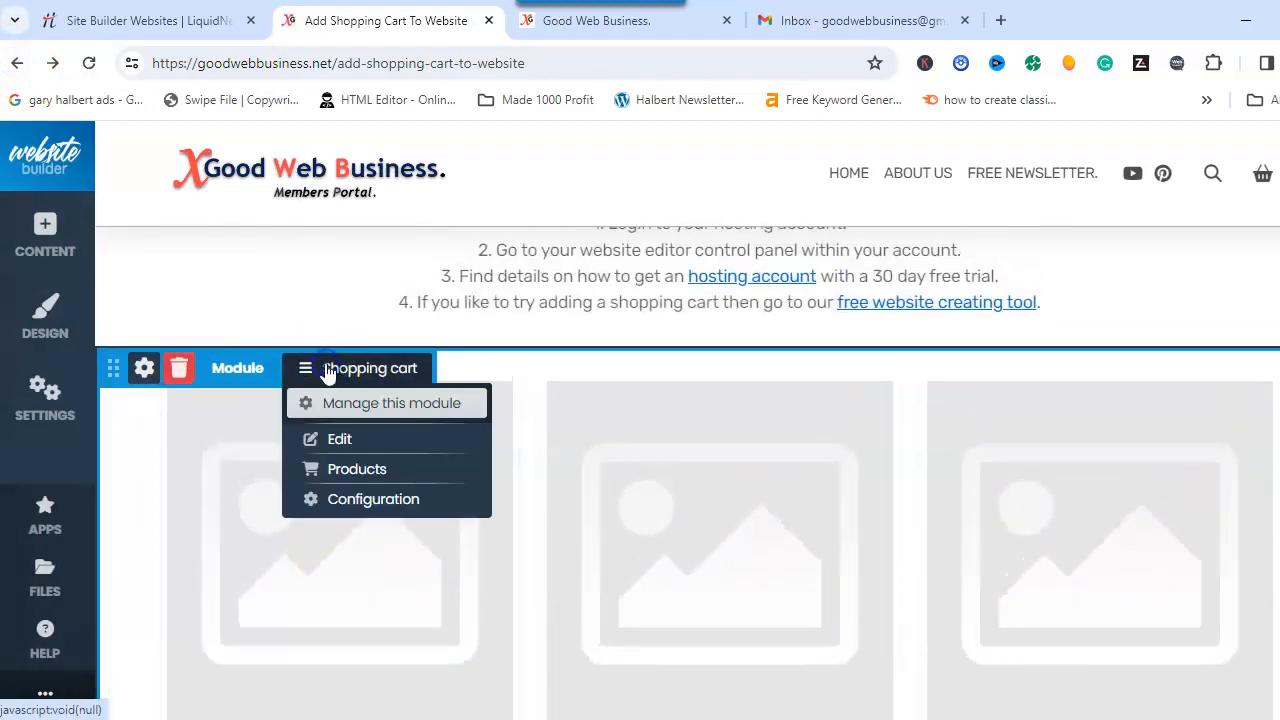
{"action": "left_click", "coordinate": [368, 498]}
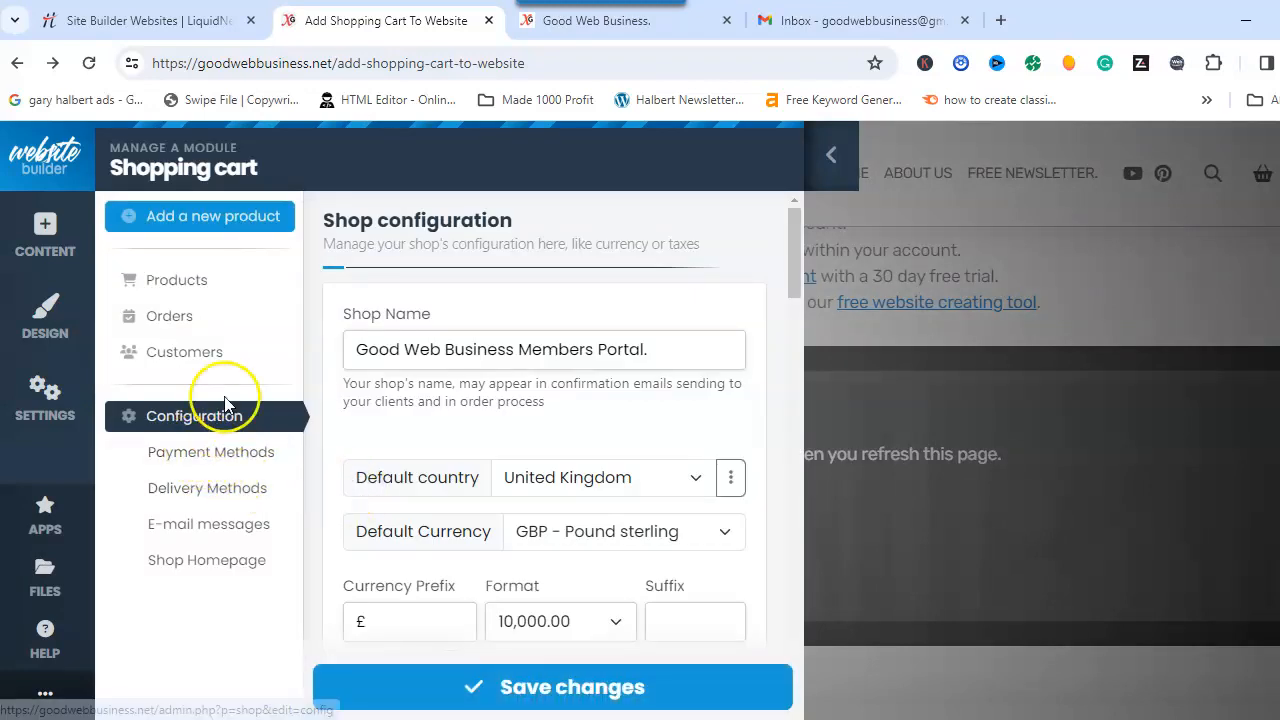
{"action": "left_click", "coordinate": [181, 458]}
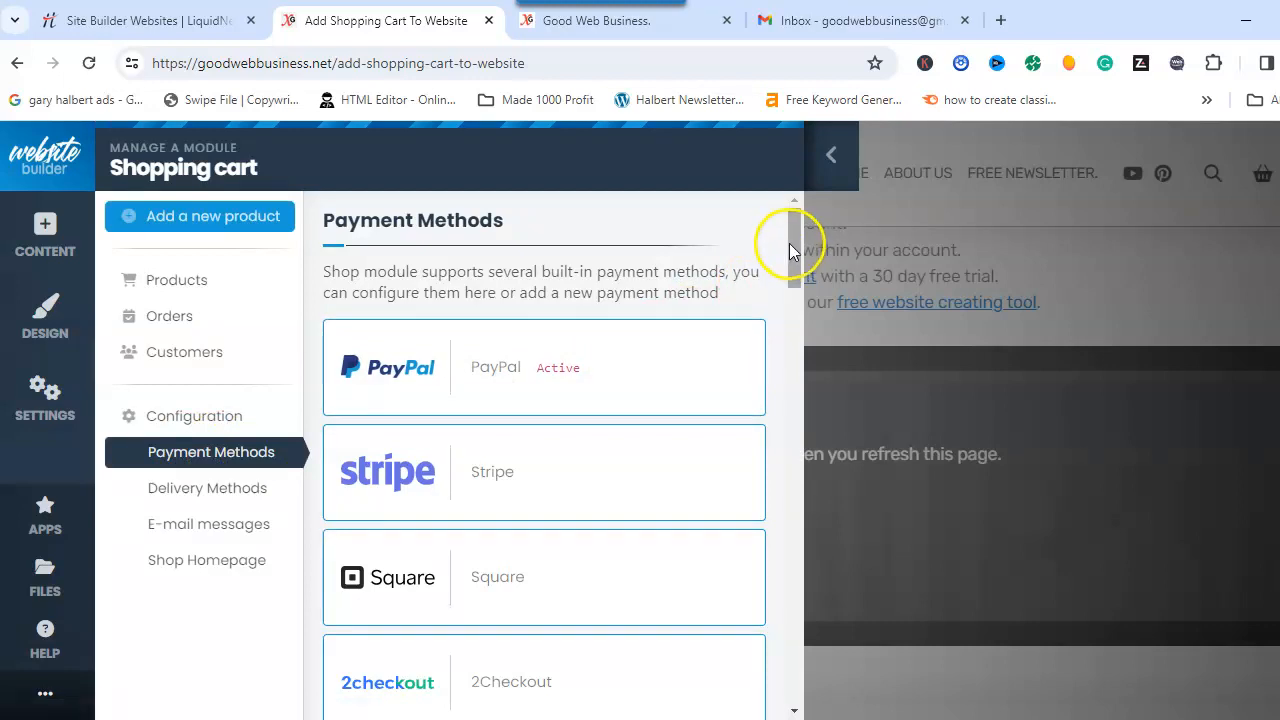
{"action": "left_click_drag", "start_coordinate": [793, 260], "coordinate": [760, 251]}
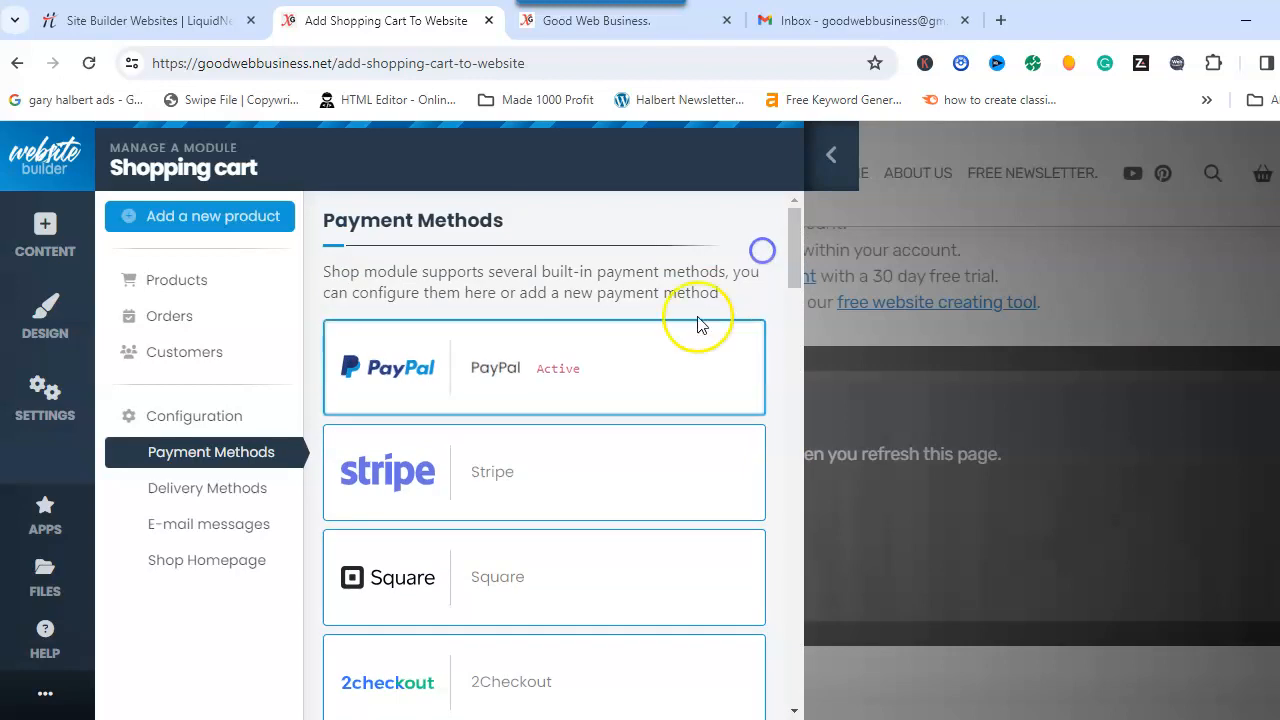
Open the Default Delivery method and review its name, delivery time, delivery fee and fee per weight unit options
{"action": "left_click", "coordinate": [193, 490]}
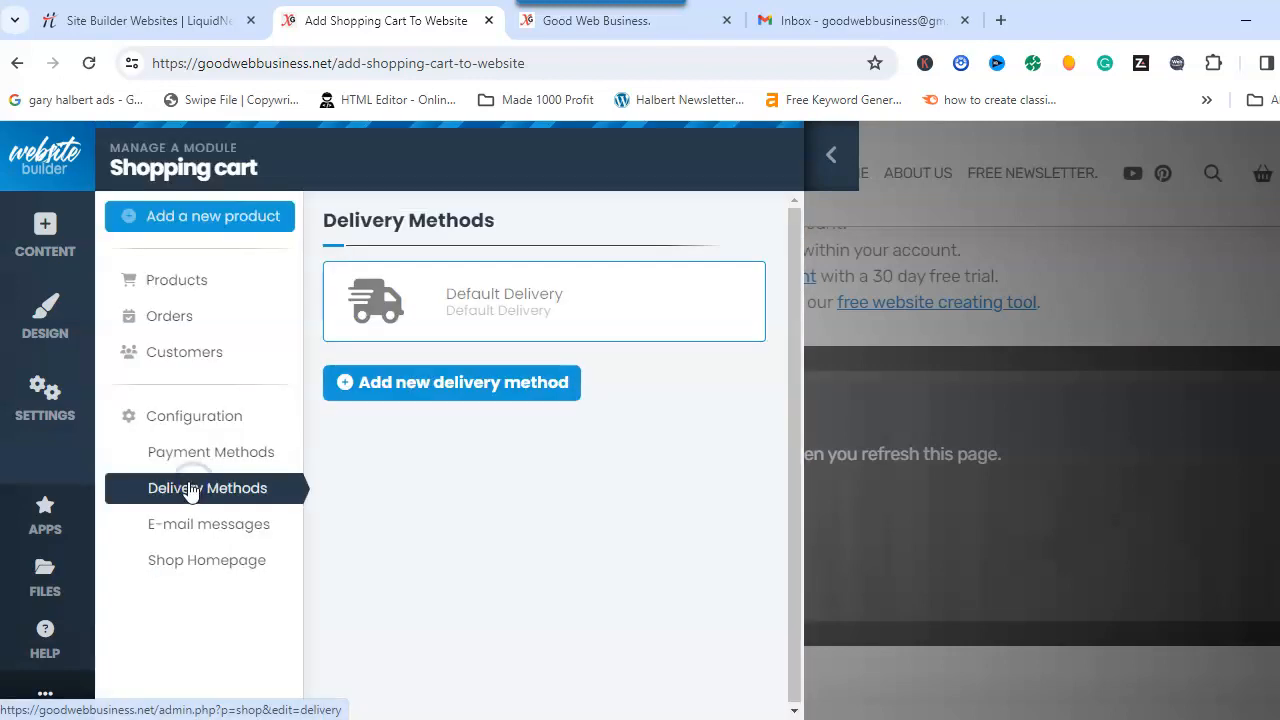
{"action": "left_click", "coordinate": [494, 300]}
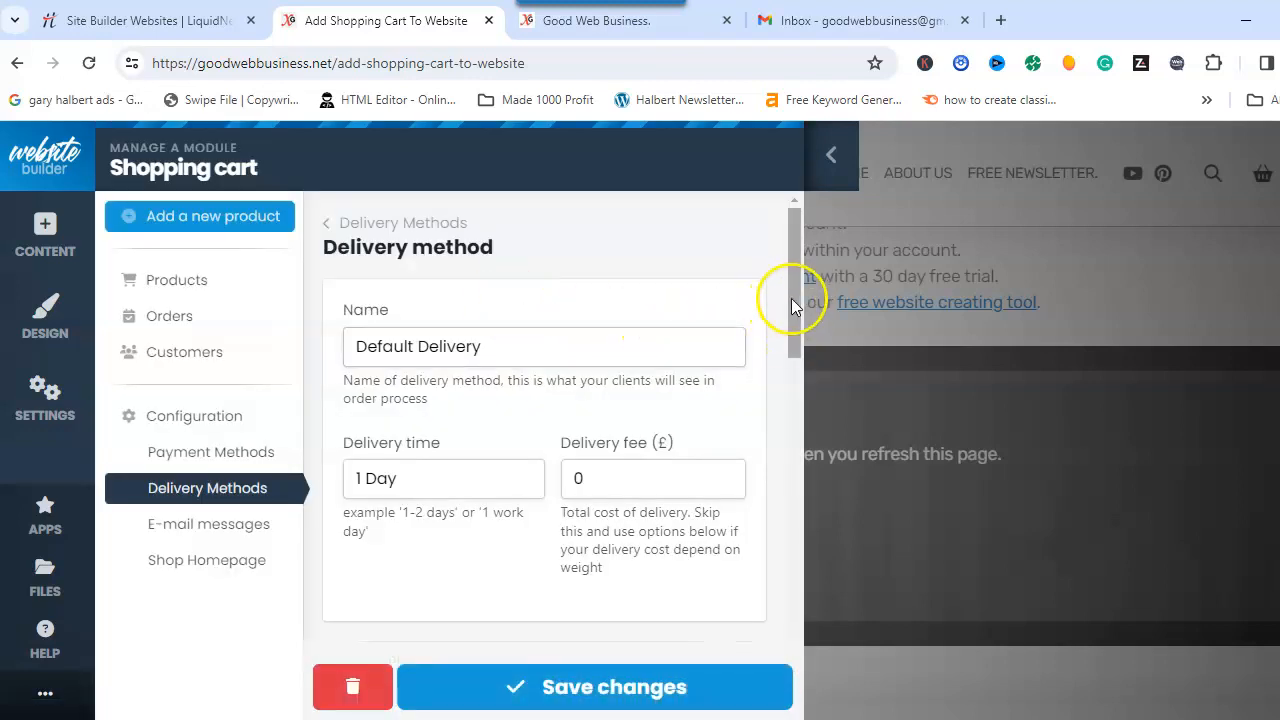
{"action": "left_click_drag", "start_coordinate": [791, 298], "coordinate": [791, 323]}
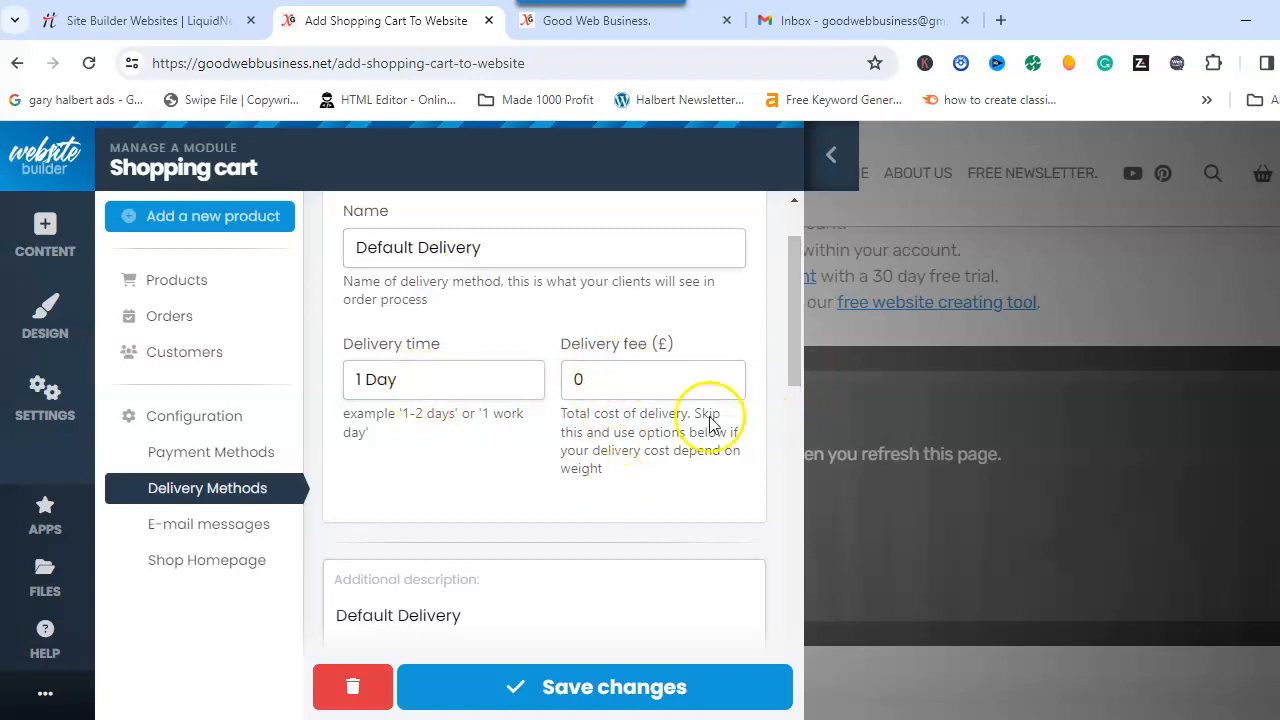
{"action": "left_click_drag", "start_coordinate": [792, 302], "coordinate": [789, 451]}
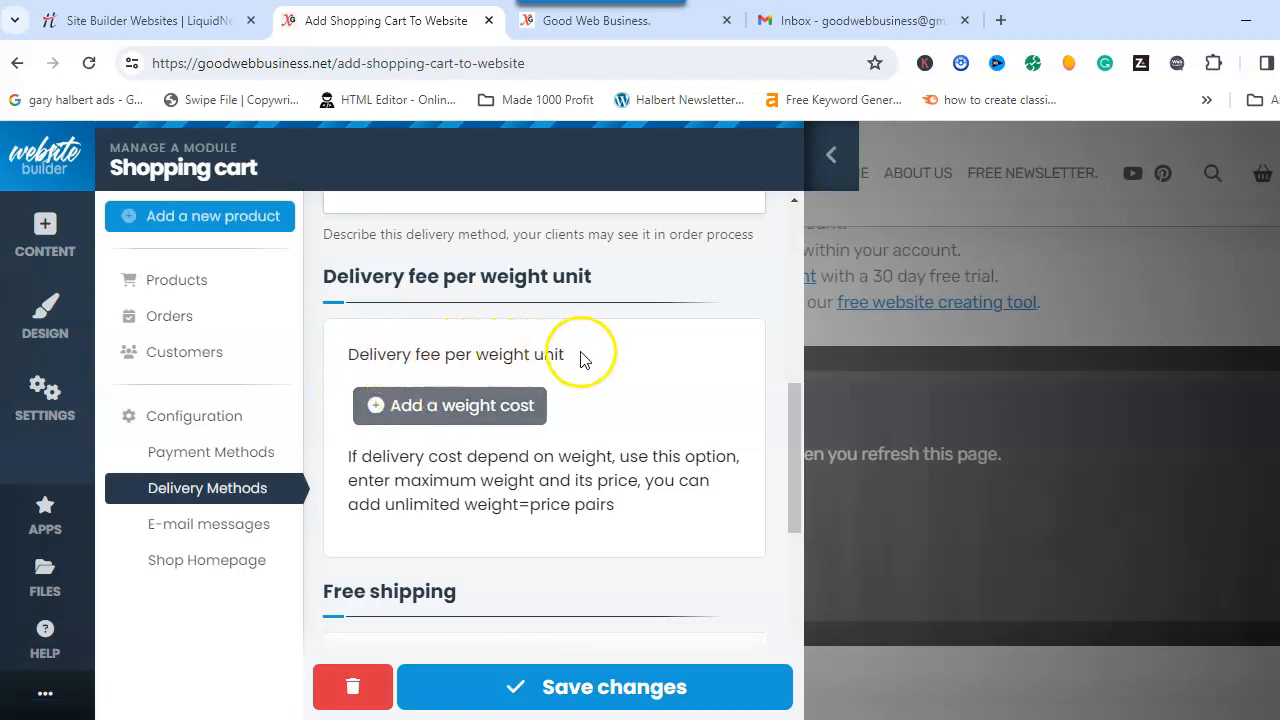
{"action": "scroll", "coordinate": [613, 352], "scroll_direction": "up", "scroll_amount": 1}
{"action": "scroll", "coordinate": [609, 356], "scroll_direction": "down", "scroll_amount": 3}
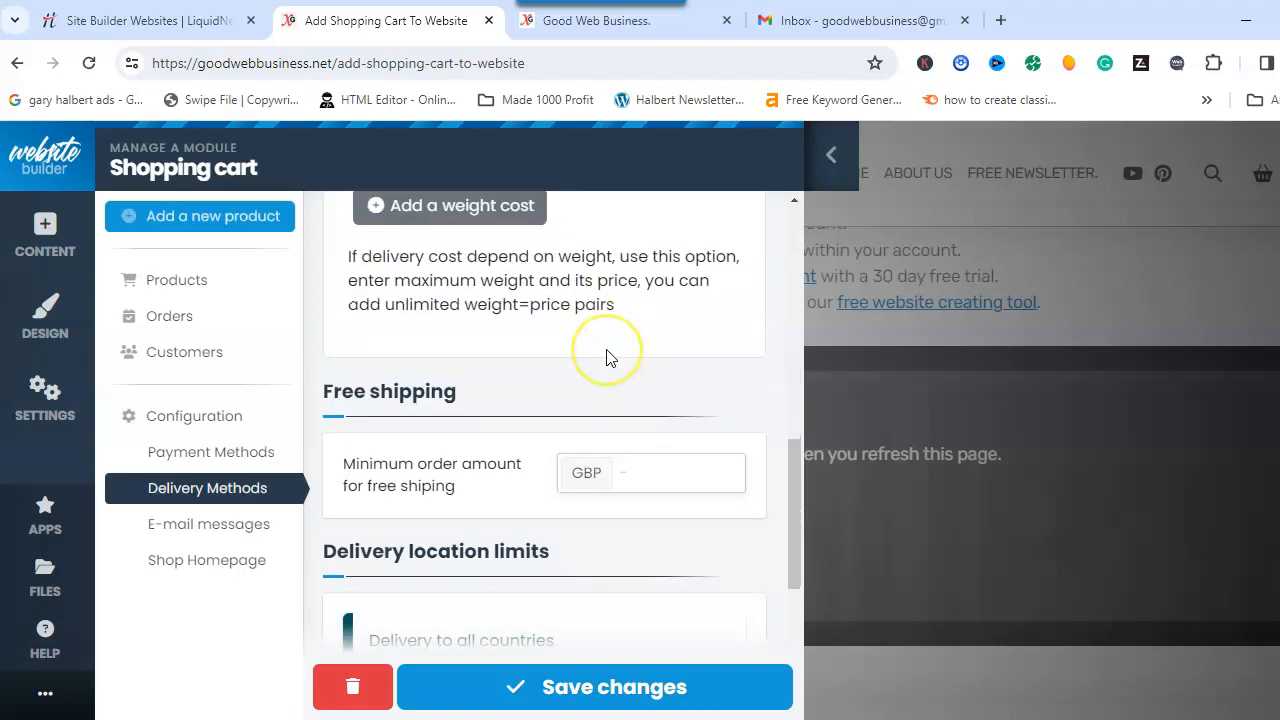
Review the free shipping minimum and the allowed country list for Default Delivery, then save the delivery method
{"action": "scroll", "coordinate": [605, 356], "scroll_direction": "down", "scroll_amount": 1}
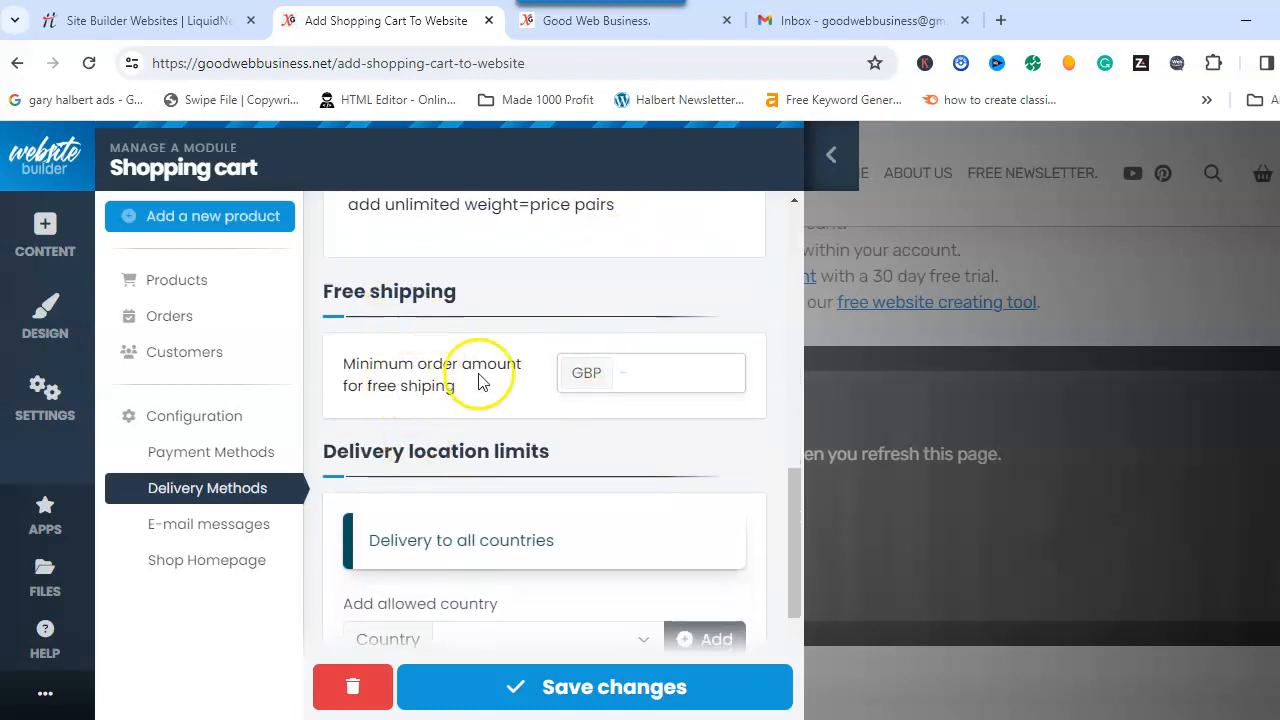
{"action": "left_click", "coordinate": [644, 377]}
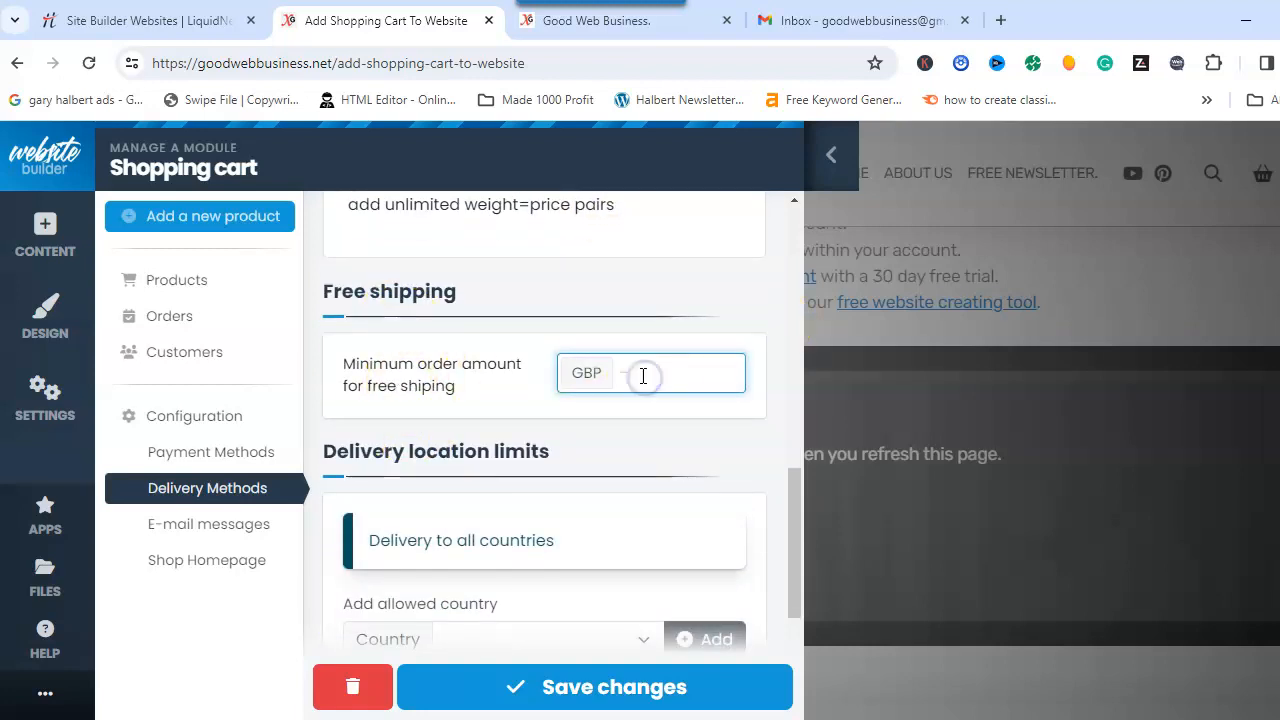
{"action": "left_click_drag", "start_coordinate": [789, 484], "coordinate": [793, 536]}
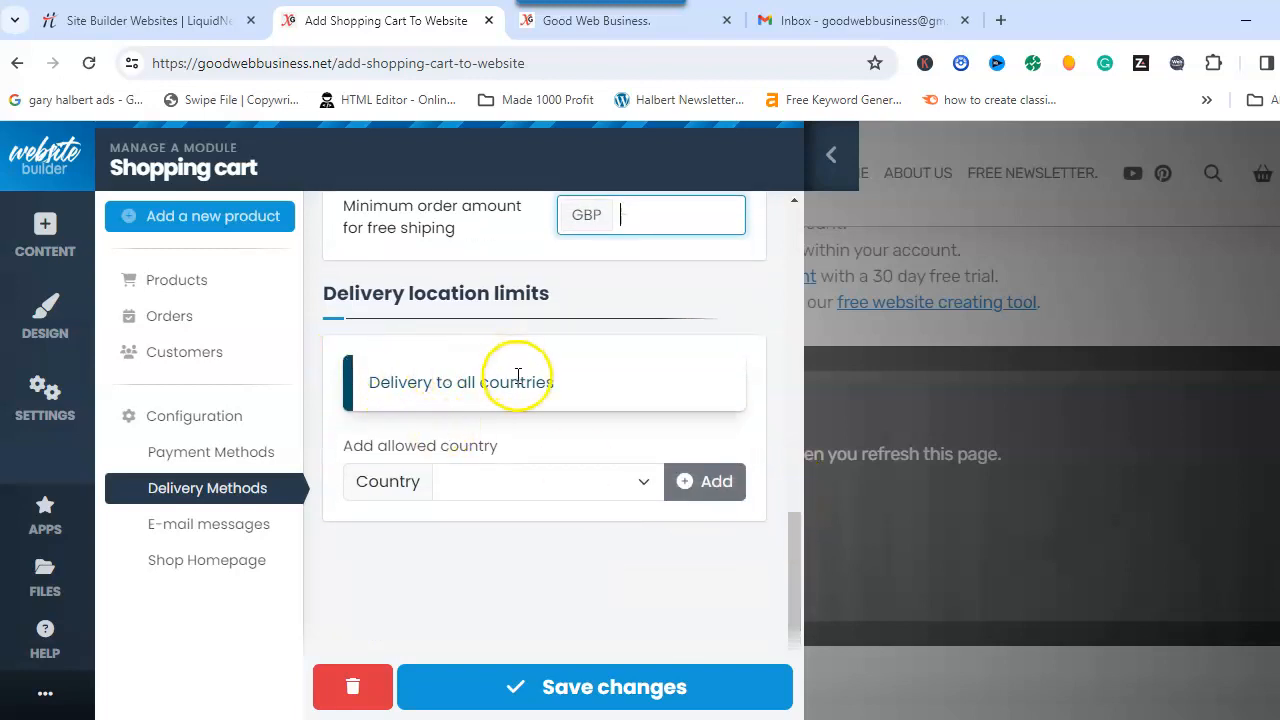
{"action": "left_click", "coordinate": [640, 484]}
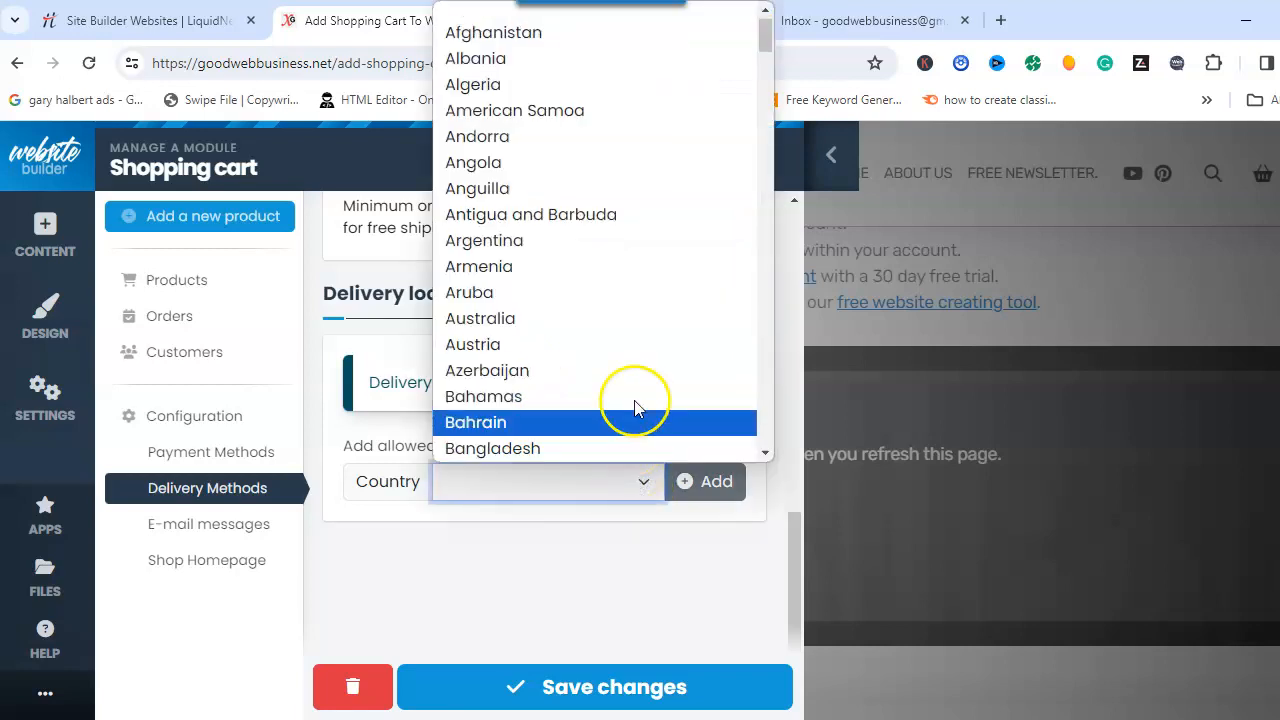
{"action": "left_click", "coordinate": [770, 176]}
{"action": "left_click_drag", "start_coordinate": [770, 176], "coordinate": [764, 12]}
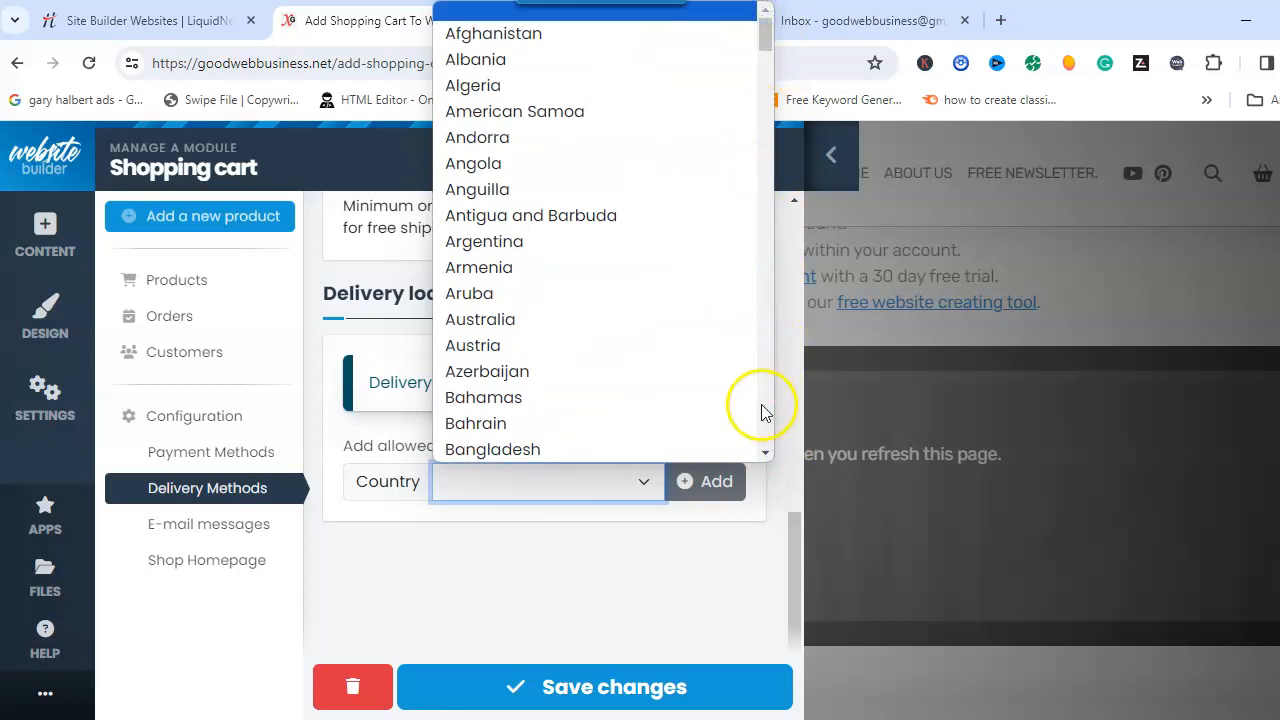
{"action": "left_click", "coordinate": [643, 483]}
{"action": "scroll", "coordinate": [636, 516], "scroll_direction": "down", "scroll_amount": 1}
{"action": "left_click", "coordinate": [516, 603]}
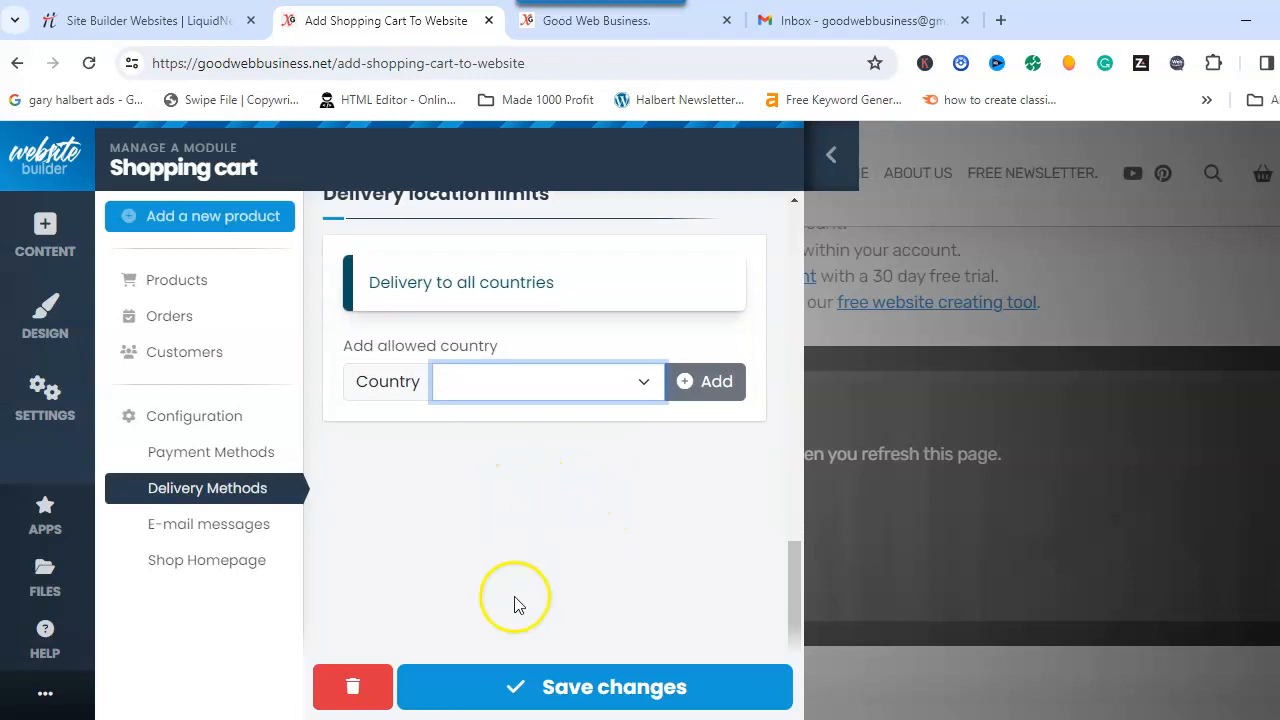
{"action": "left_click", "coordinate": [566, 688]}
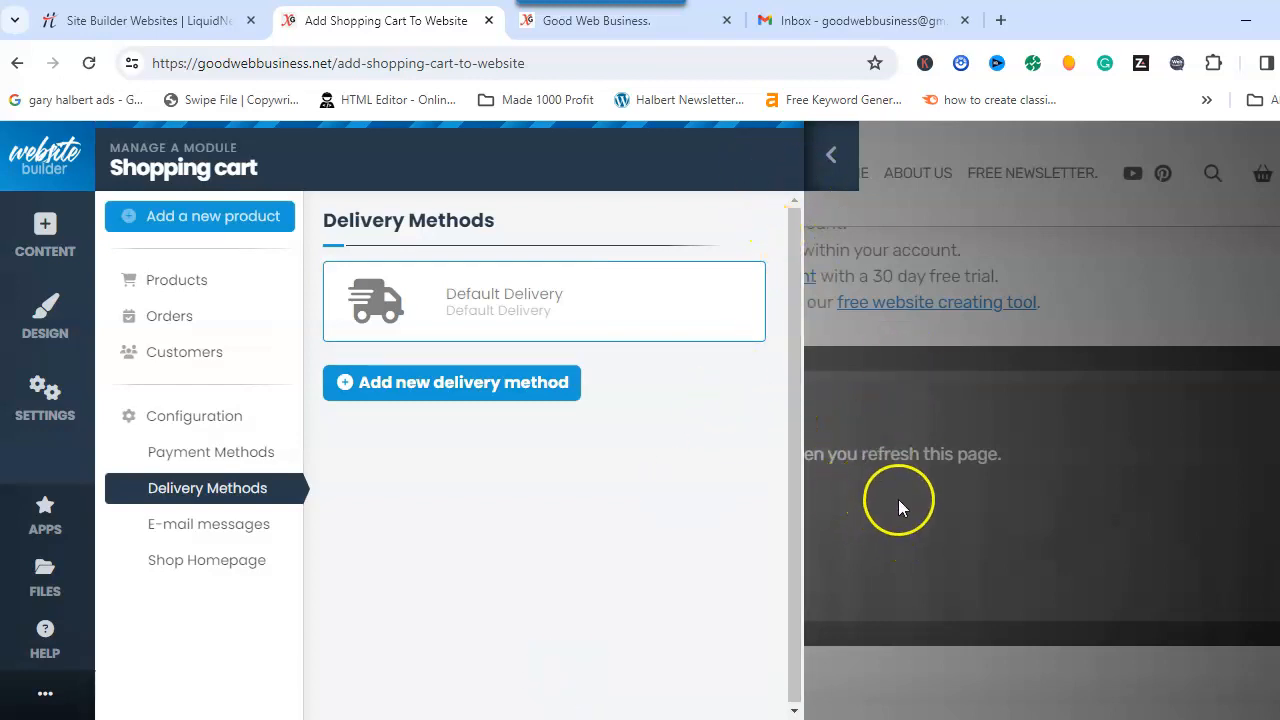
Open the form for a new delivery method, look through its fields and try to save it without entering a name
{"action": "left_click", "coordinate": [418, 388]}
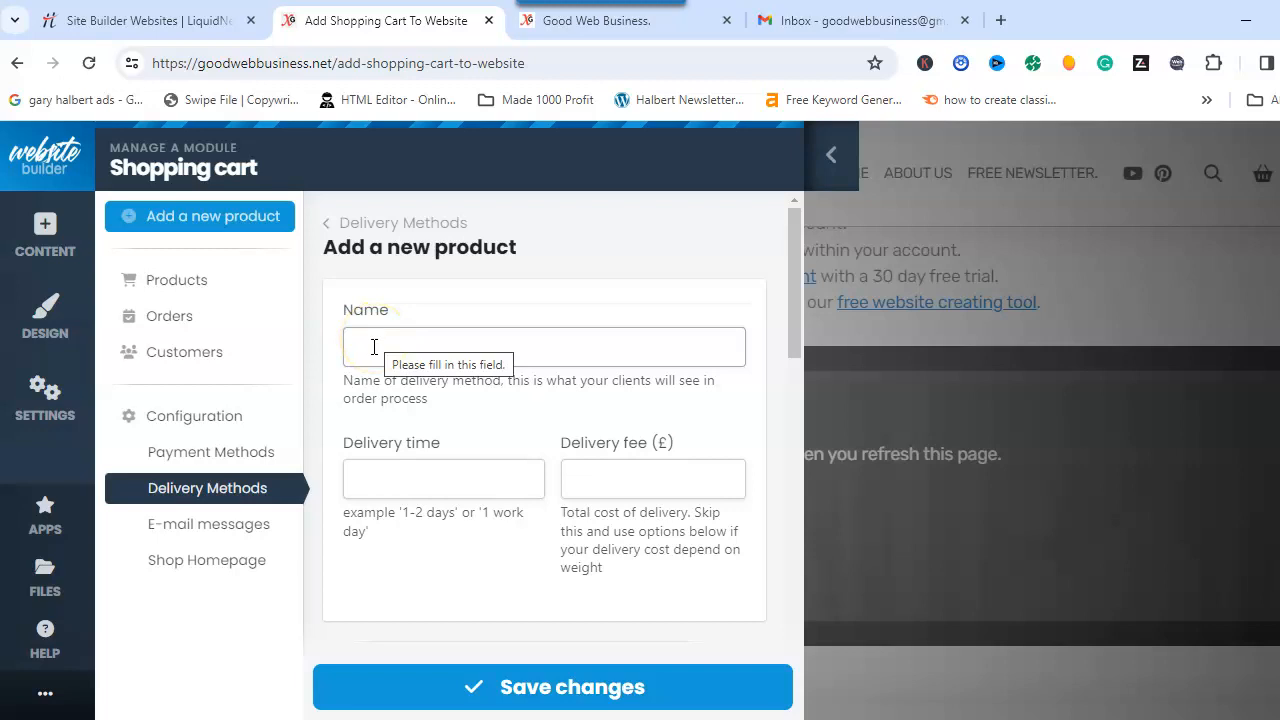
{"action": "left_click", "coordinate": [772, 309]}
{"action": "left_click_drag", "start_coordinate": [793, 262], "coordinate": [796, 570]}
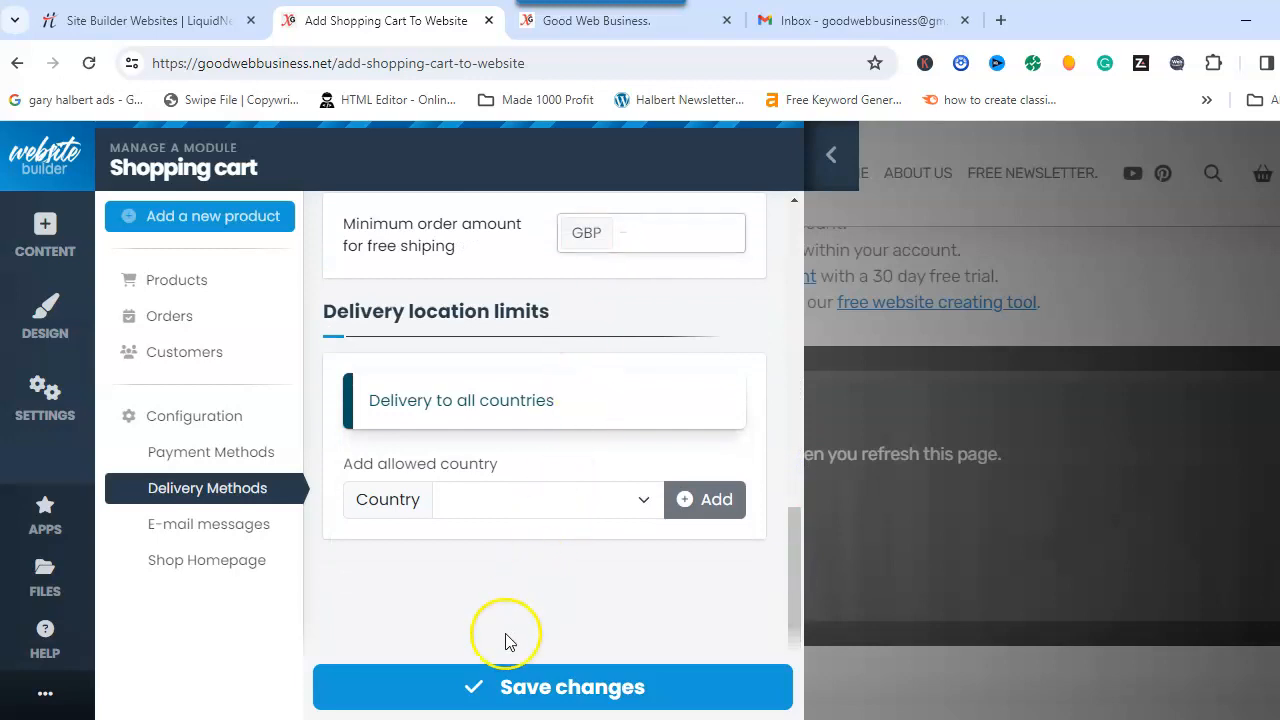
{"action": "left_click", "coordinate": [498, 684]}
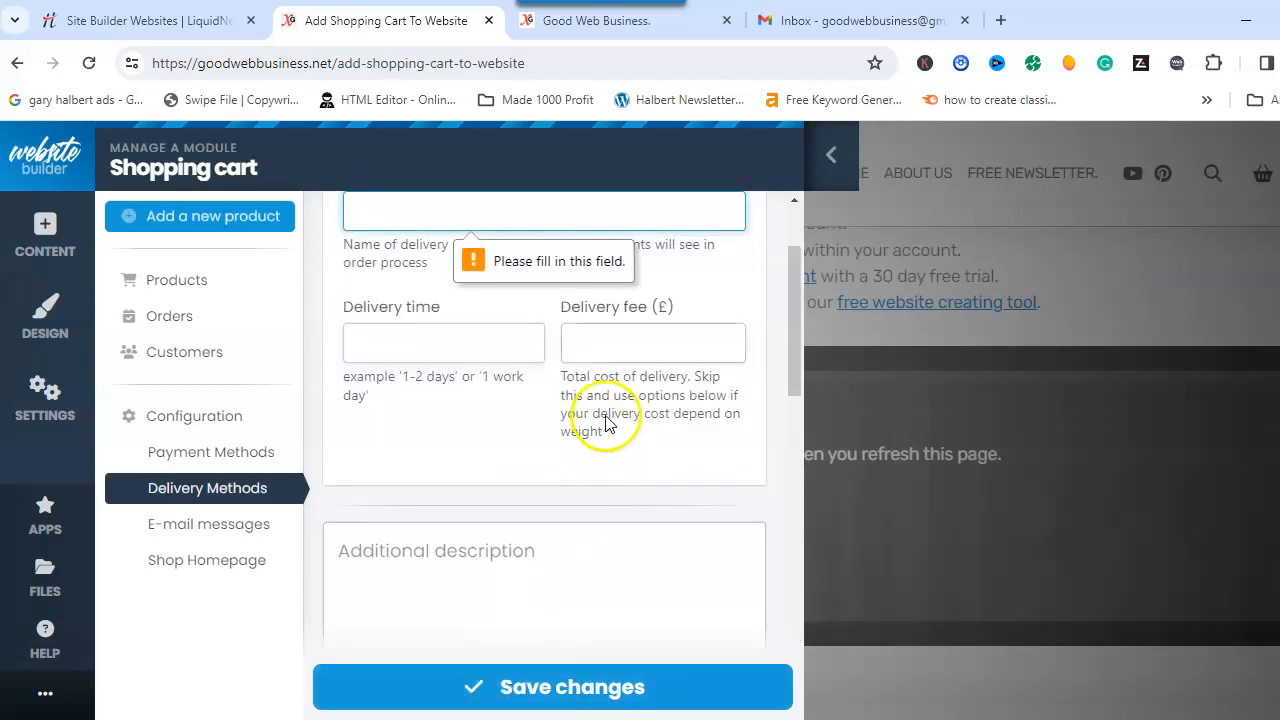
{"action": "scroll", "coordinate": [479, 356], "scroll_direction": "up", "scroll_amount": 1}
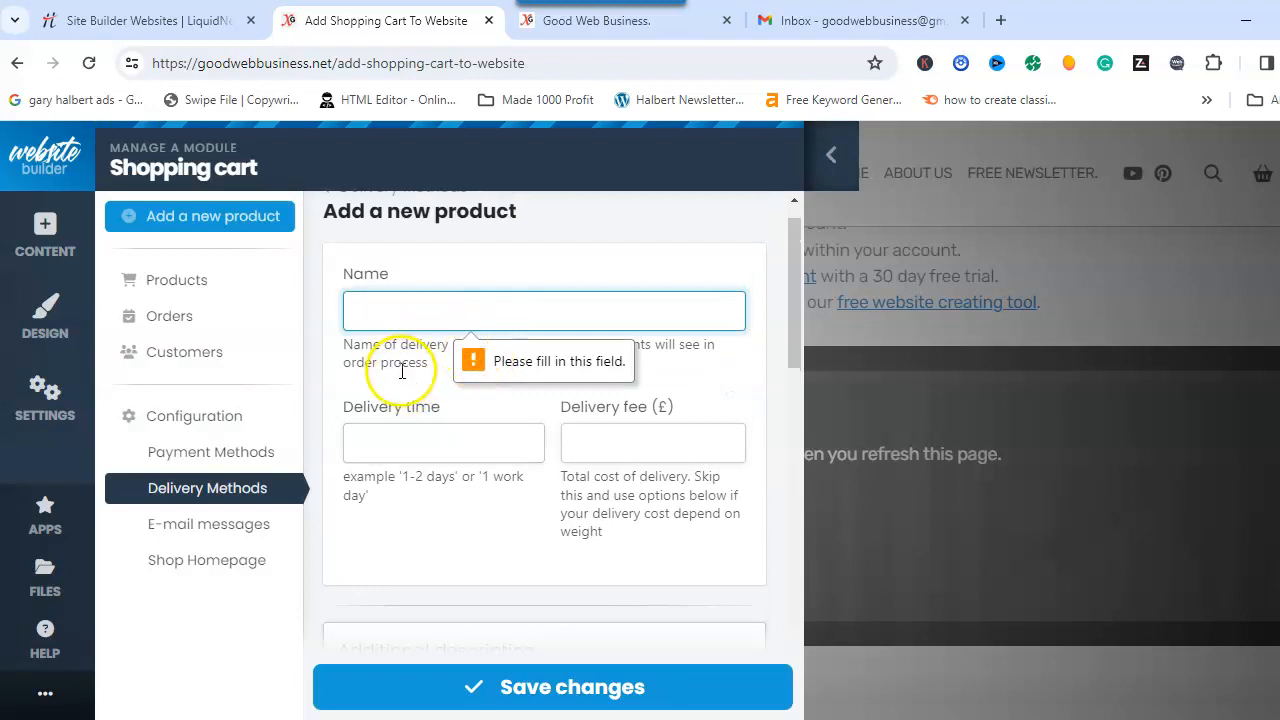
Leave the new delivery method form, open the New Order - Customer e-mail template and review its triggering action and recipients
{"action": "left_click", "coordinate": [220, 492]}
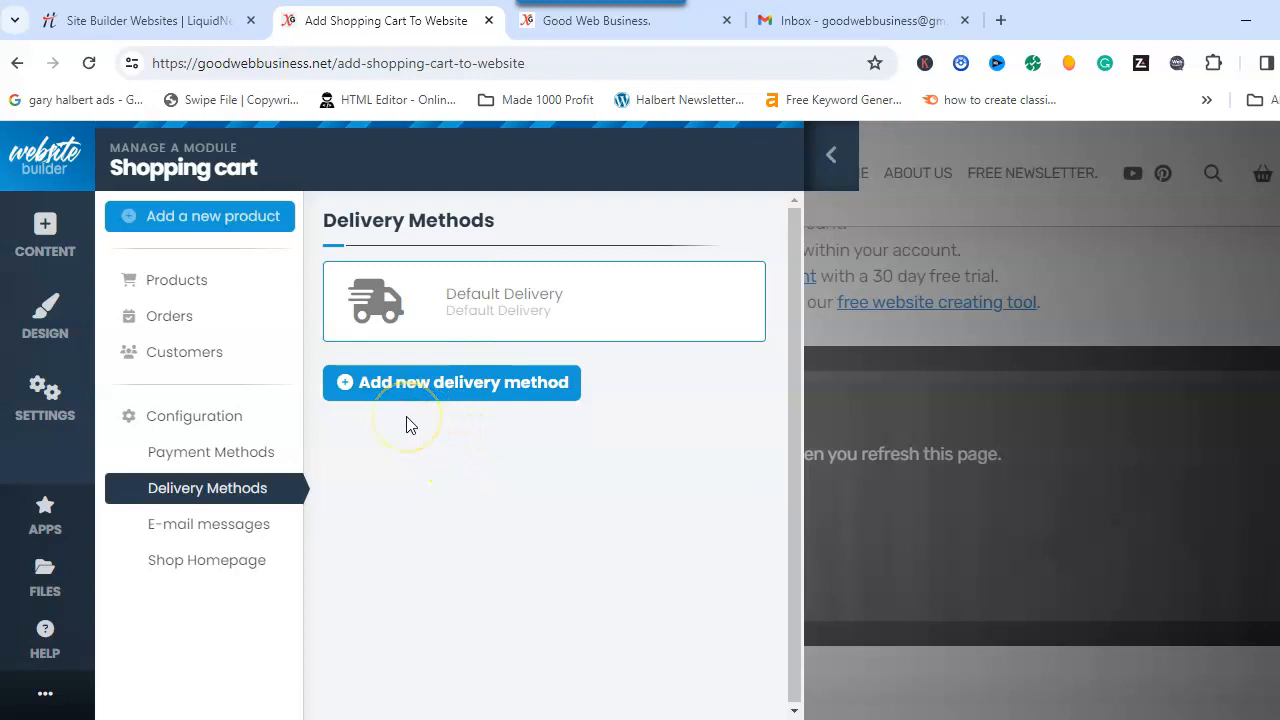
{"action": "left_click", "coordinate": [222, 527]}
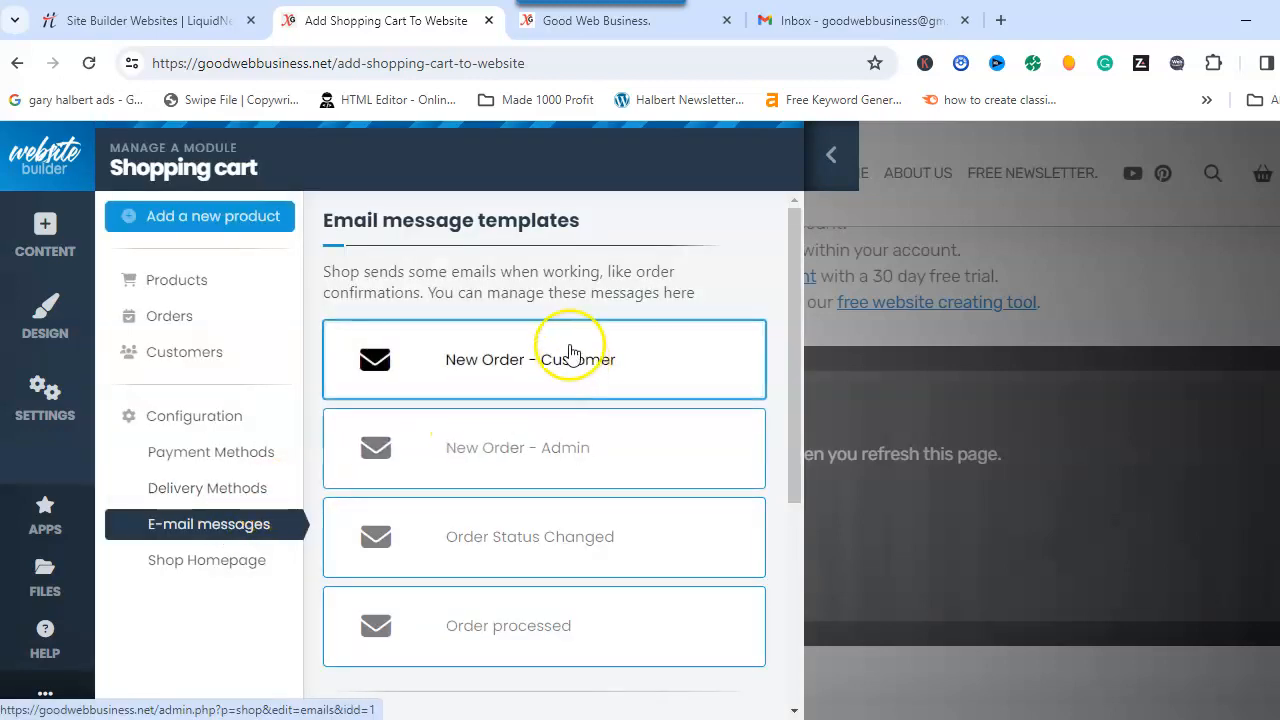
{"action": "mouse_move", "coordinate": [791, 302]}
{"action": "left_mouse_down"}
{"action": "mouse_move", "coordinate": [790, 350]}
{"action": "mouse_move", "coordinate": [786, 300]}
{"action": "left_mouse_up"}
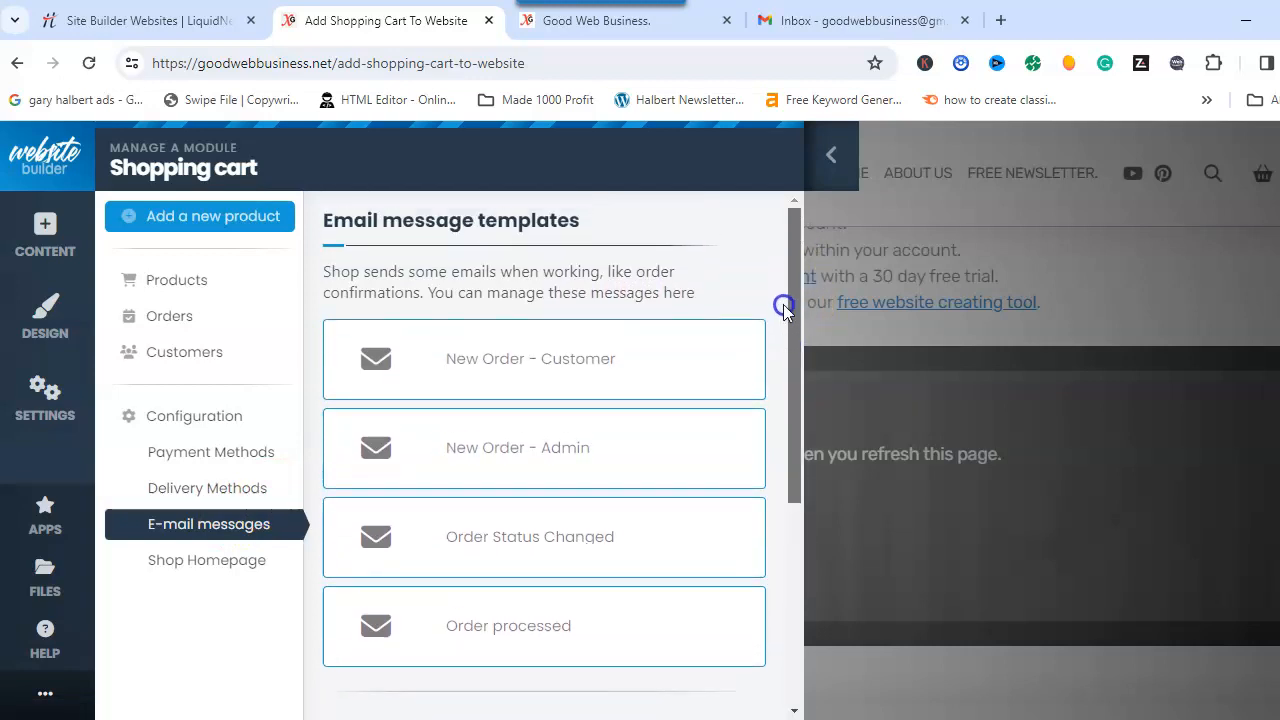
{"action": "left_click", "coordinate": [509, 352]}
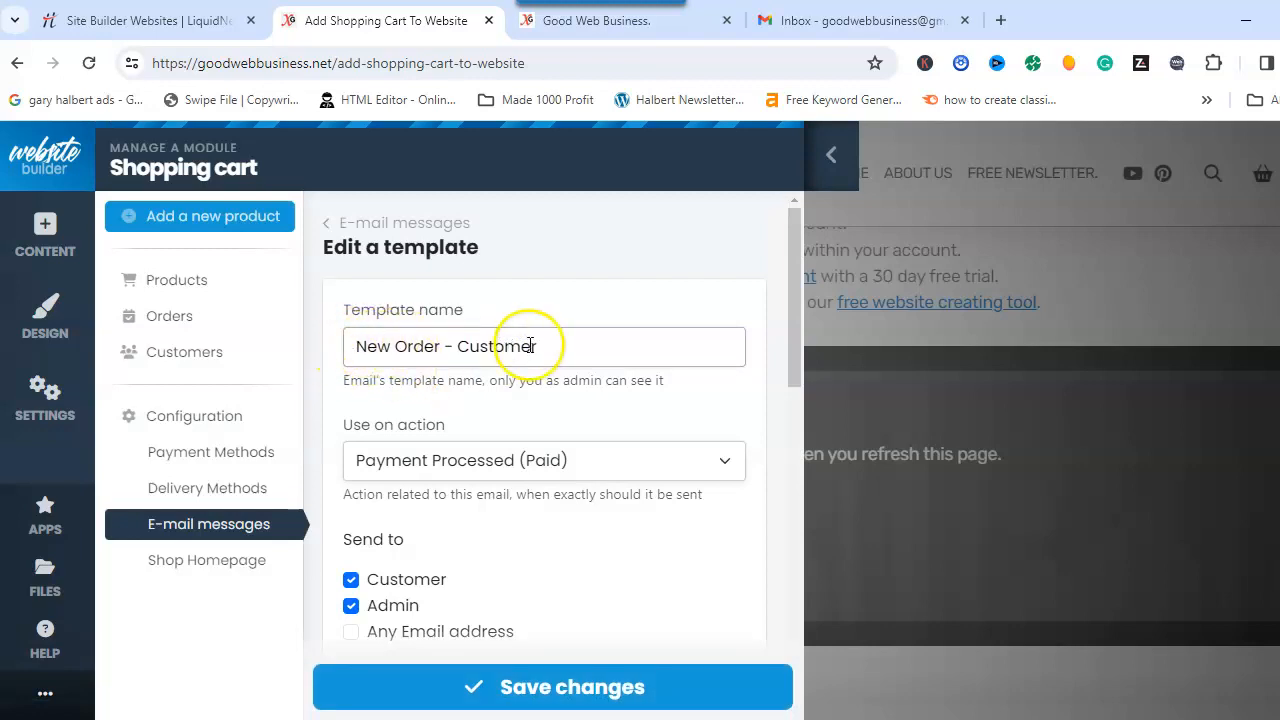
{"action": "left_click", "coordinate": [793, 331]}
{"action": "left_click_drag", "start_coordinate": [793, 331], "coordinate": [786, 345]}
{"action": "left_click_drag", "start_coordinate": [785, 372], "coordinate": [783, 397]}
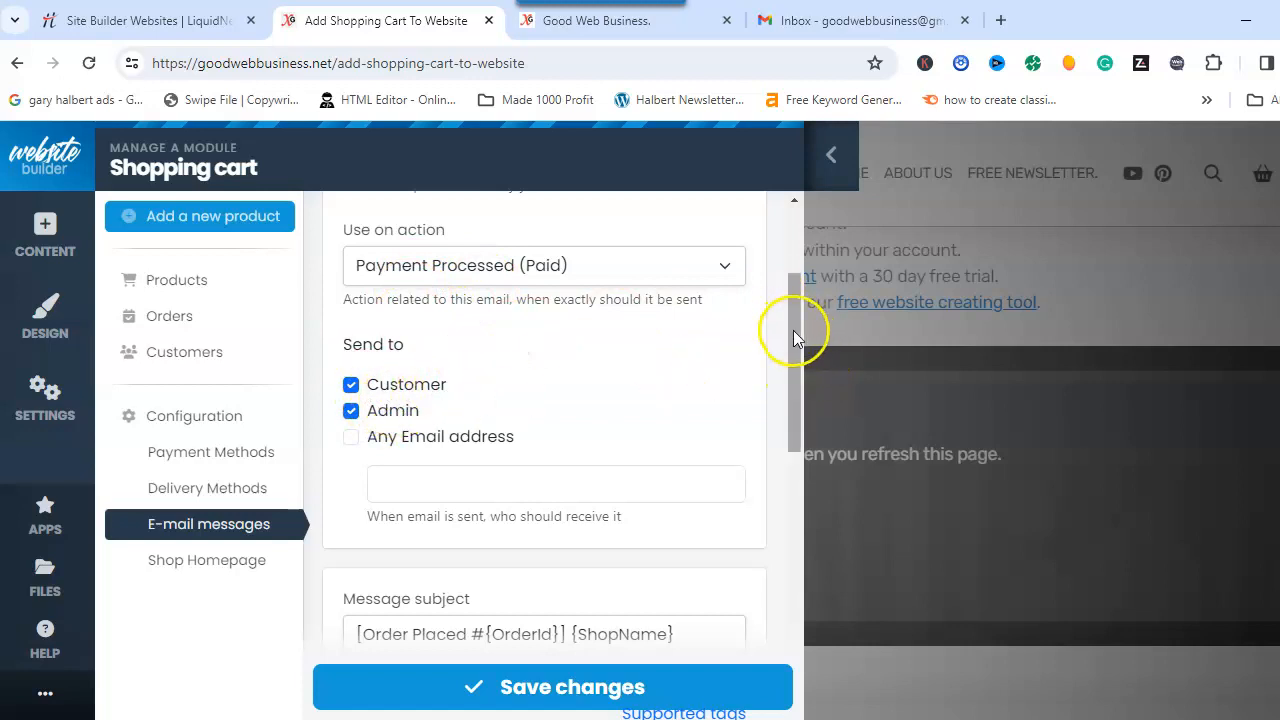
Review the template's message subject, consult the list of supported tags and close that list
{"action": "left_click_drag", "start_coordinate": [794, 333], "coordinate": [778, 432]}
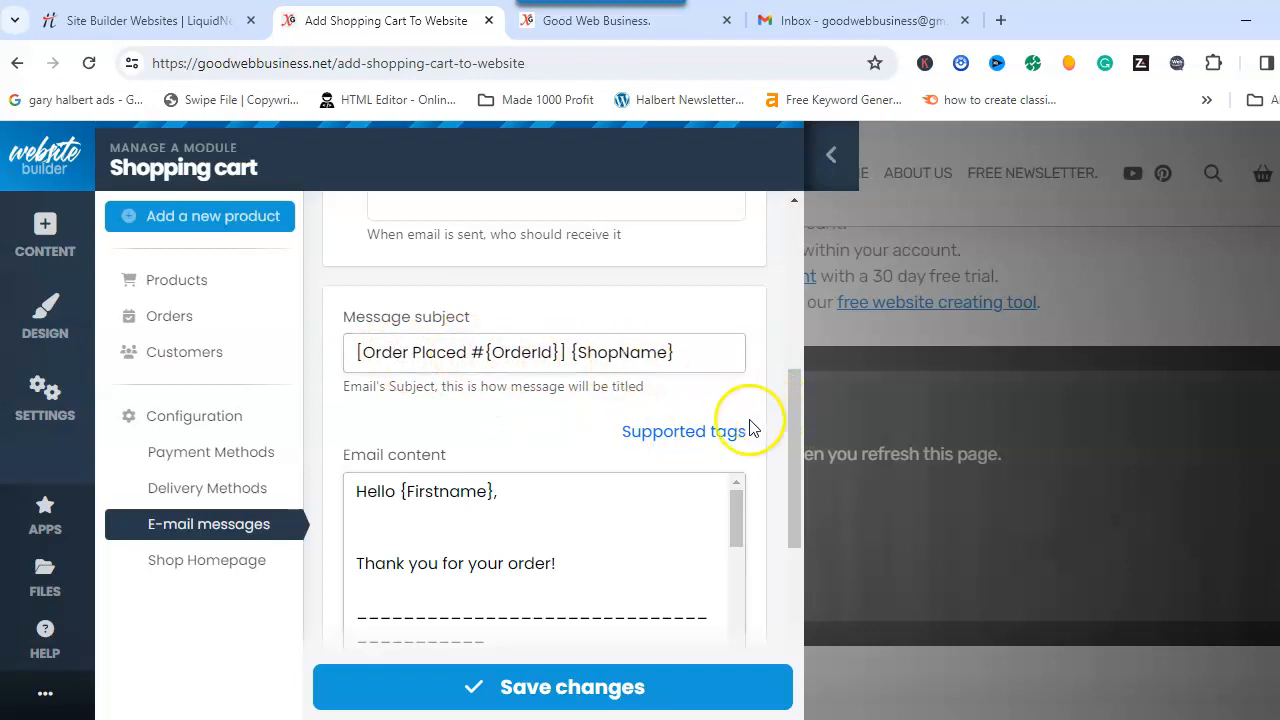
{"action": "left_click", "coordinate": [661, 437]}
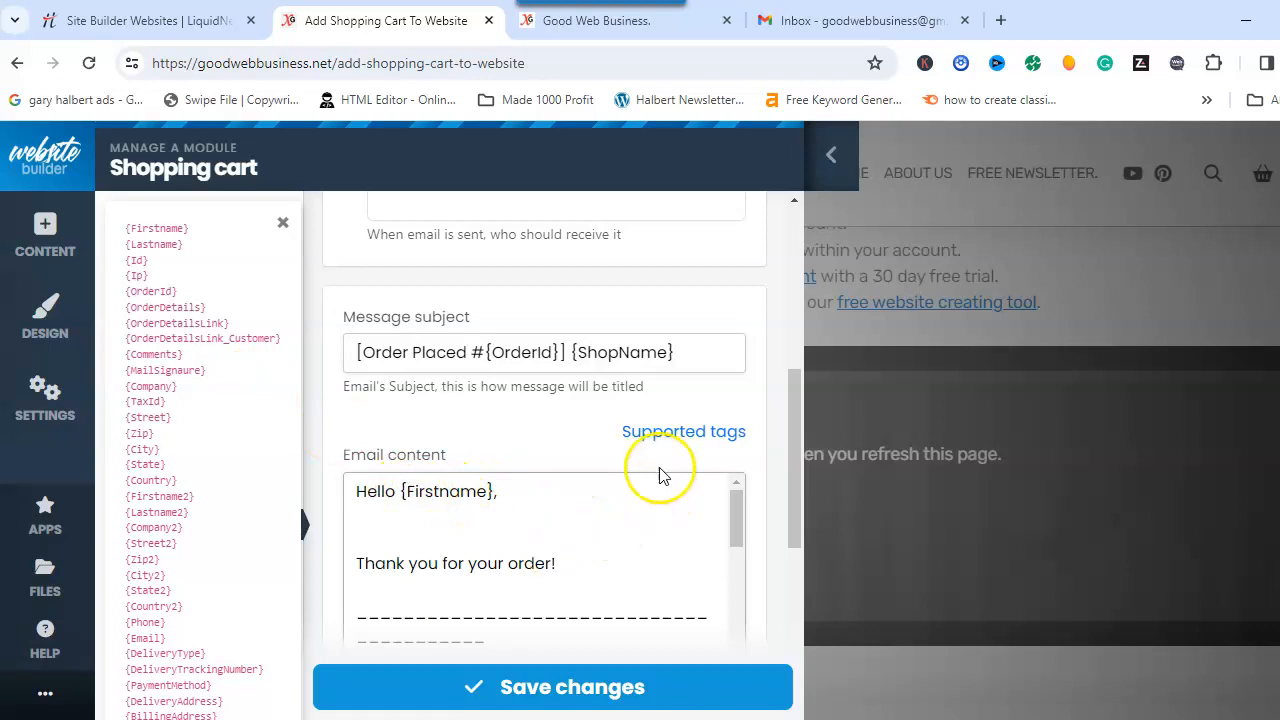
{"action": "left_click", "coordinate": [282, 222]}
Remove the comma after "Please" in the email content's closing sentence and return to the e-mail templates without saving
{"action": "left_click_drag", "start_coordinate": [793, 412], "coordinate": [724, 622]}
{"action": "left_click", "coordinate": [736, 454]}
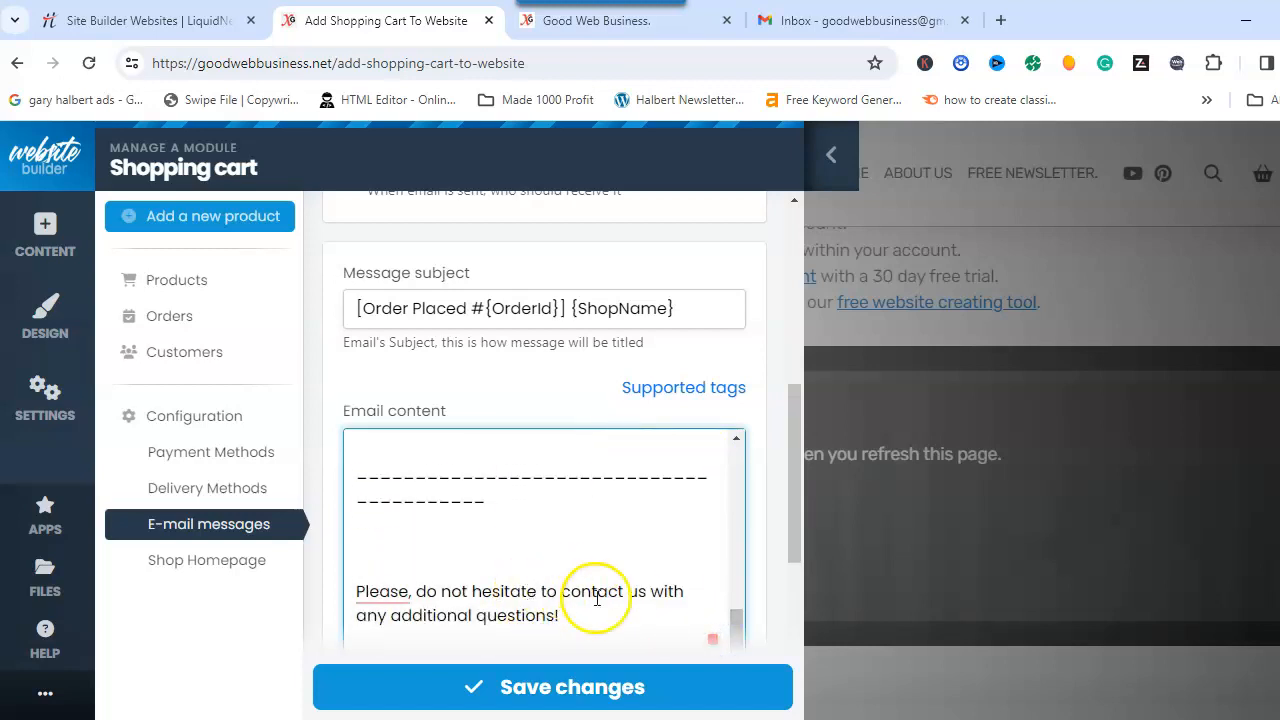
{"action": "mouse_move", "coordinate": [363, 594]}
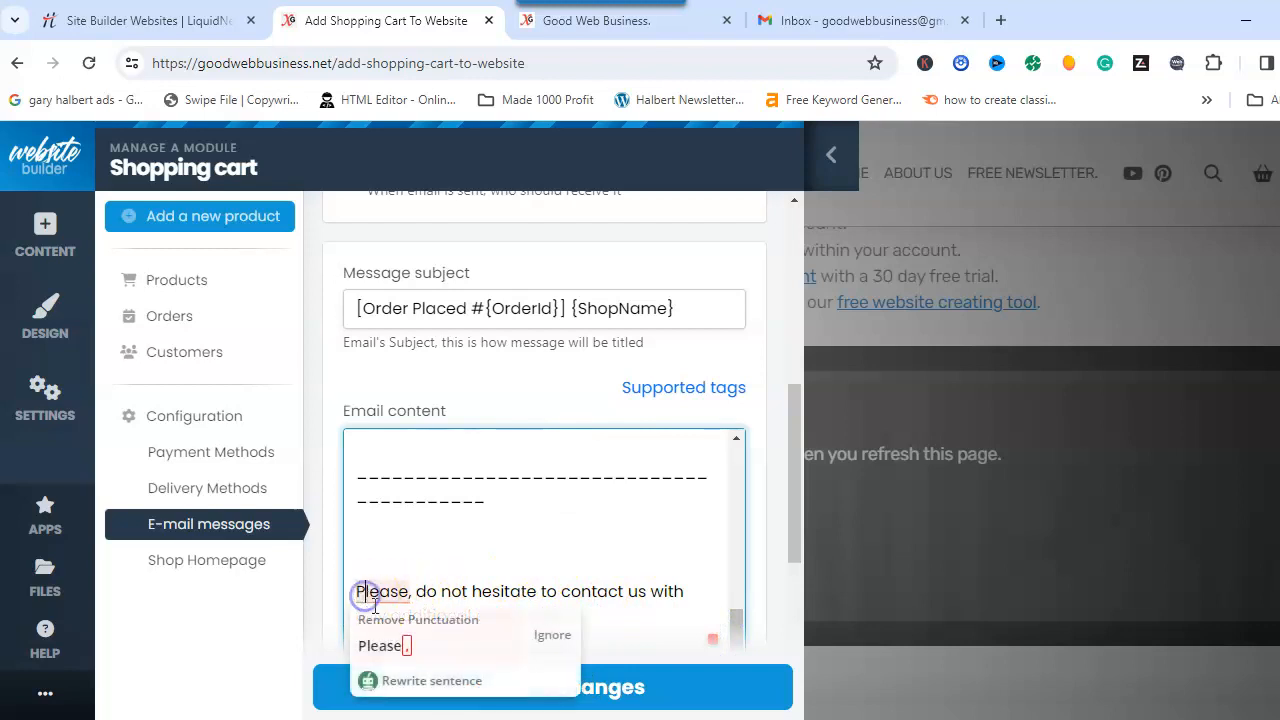
{"action": "left_click", "coordinate": [377, 643]}
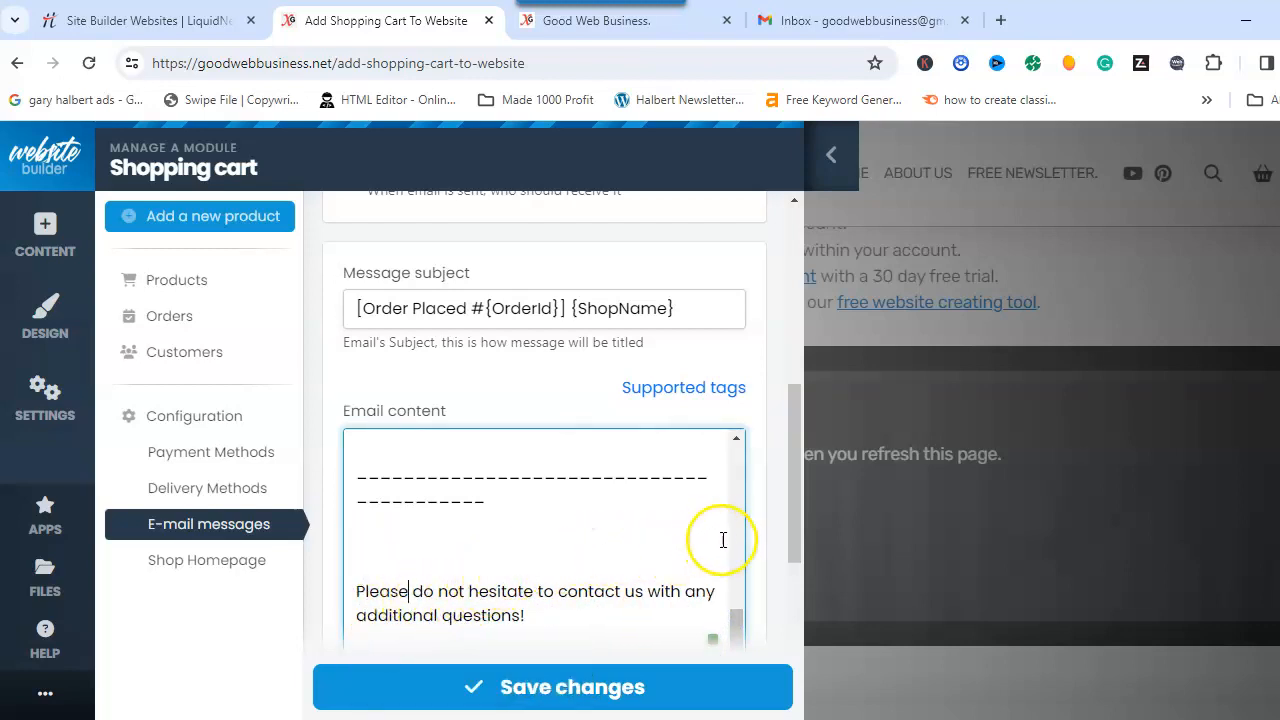
{"action": "left_click", "coordinate": [169, 525]}
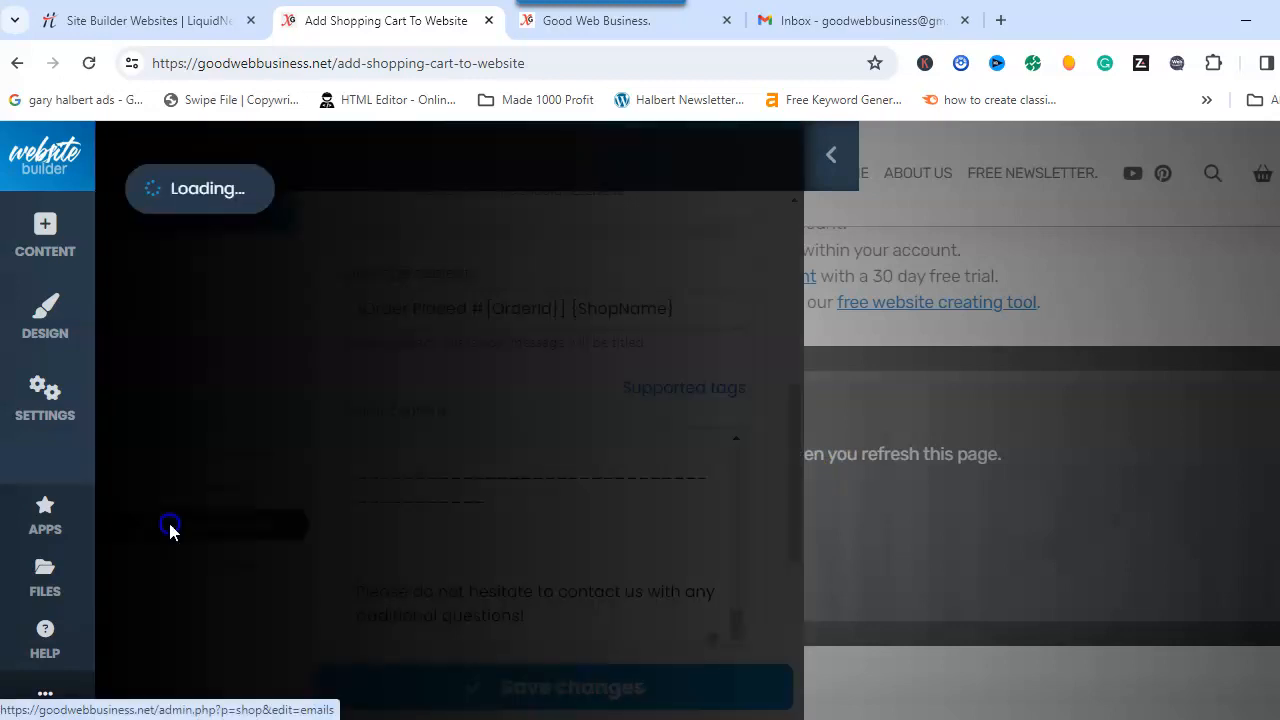
Open the New Order - Admin e-mail template and review its action, recipients and email content
{"action": "left_click", "coordinate": [480, 453]}
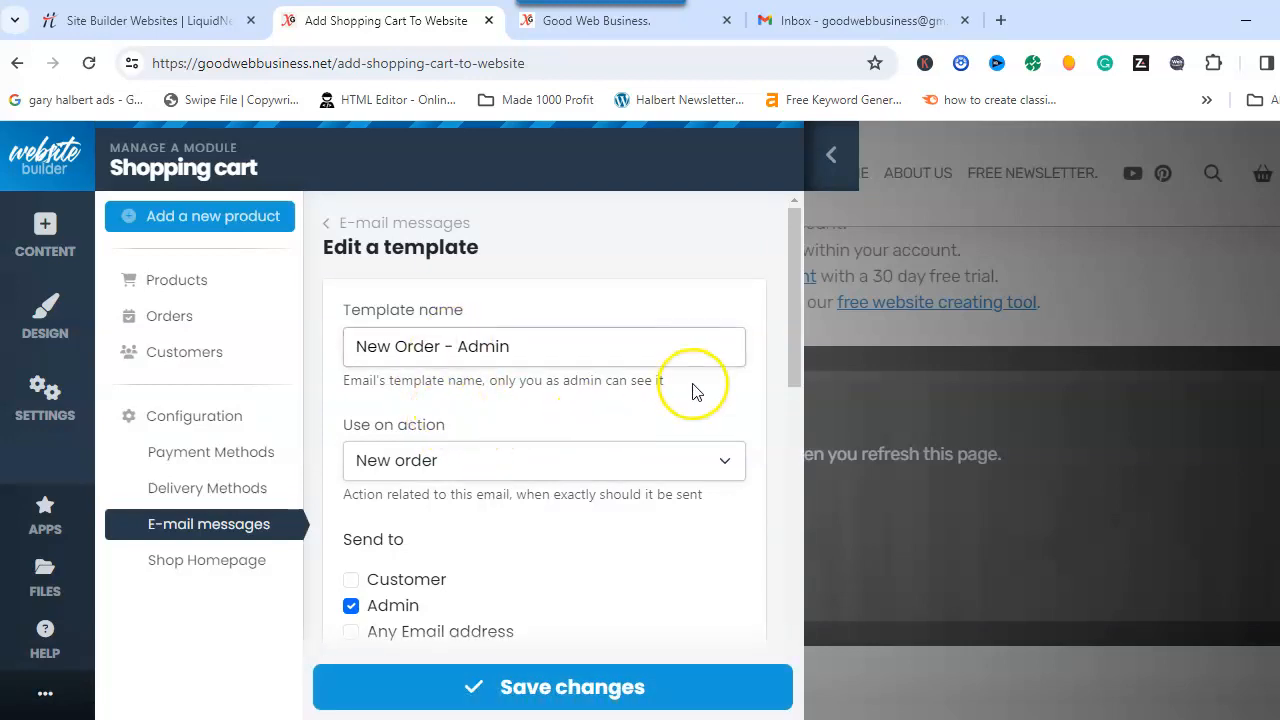
{"action": "left_click_drag", "start_coordinate": [800, 287], "coordinate": [780, 491]}
{"action": "mouse_move", "coordinate": [739, 360]}
{"action": "left_mouse_down"}
{"action": "mouse_move", "coordinate": [736, 517]}
{"action": "mouse_move", "coordinate": [735, 367]}
{"action": "left_mouse_up"}
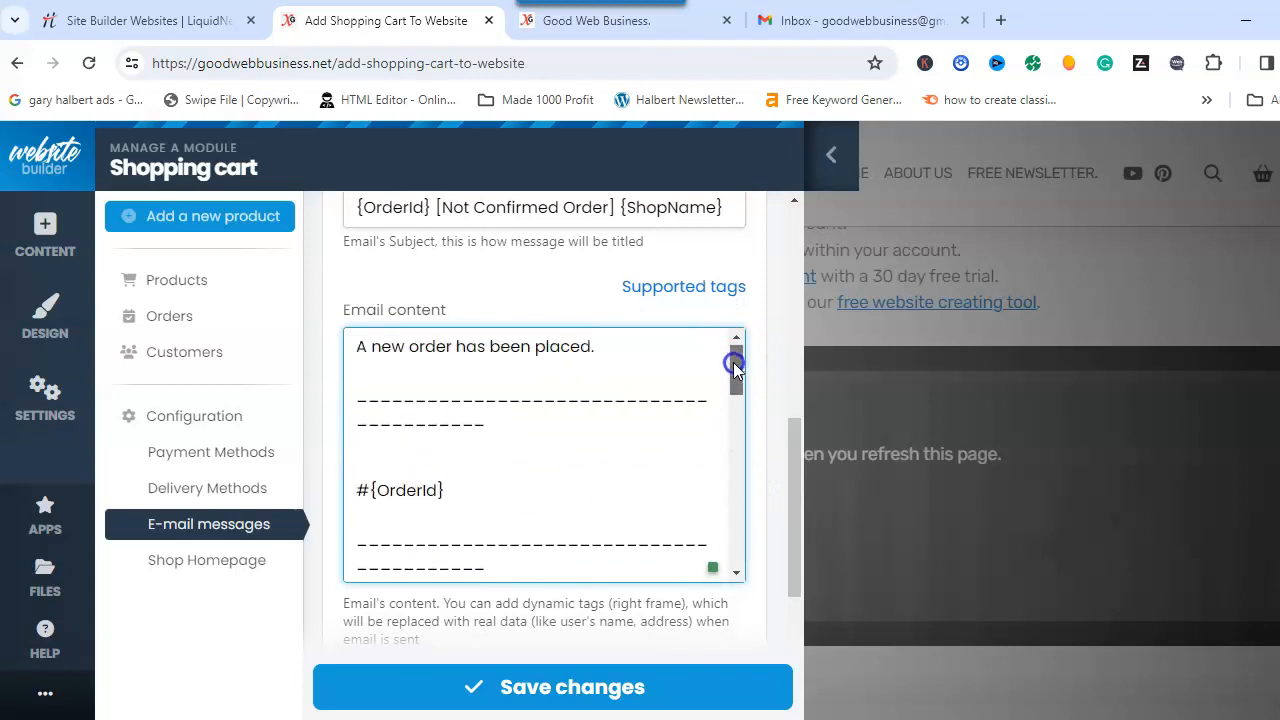
Open the Order Status Changed e-mail template and review its action, recipients and message content
{"action": "left_click", "coordinate": [238, 521]}
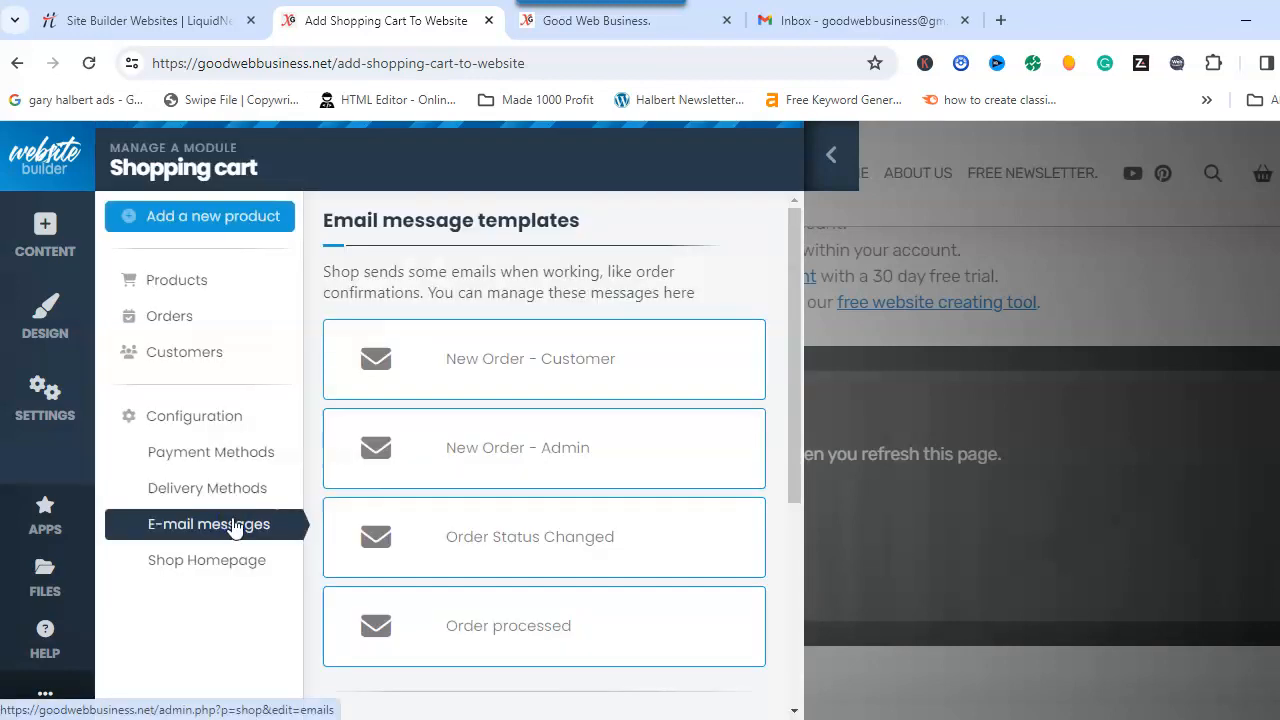
{"action": "left_click", "coordinate": [426, 560]}
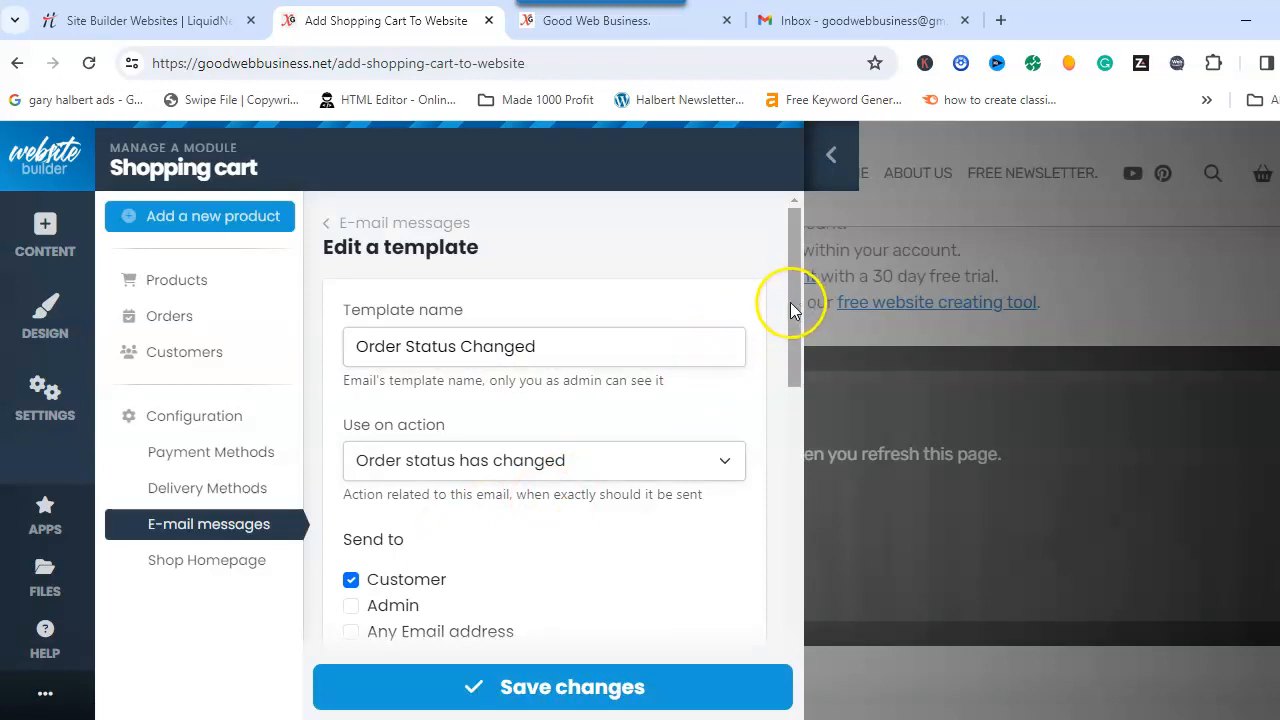
{"action": "left_click_drag", "start_coordinate": [791, 303], "coordinate": [789, 362]}
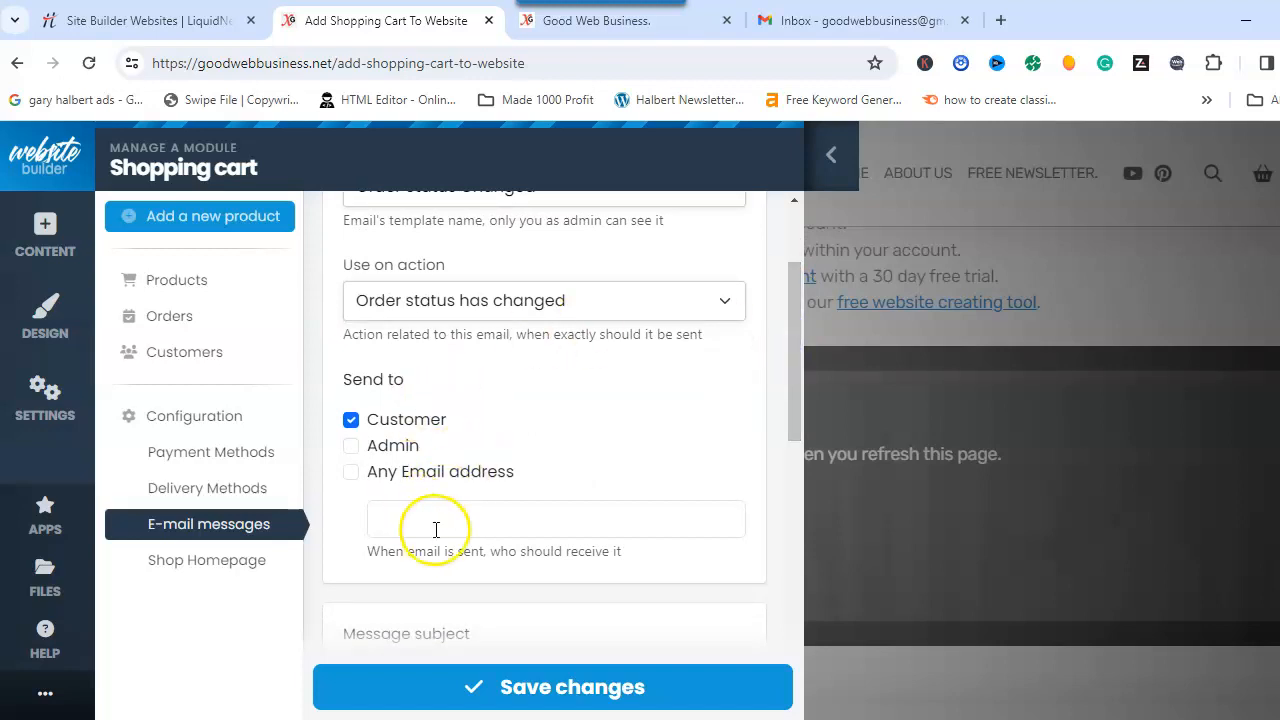
{"action": "left_click_drag", "start_coordinate": [794, 292], "coordinate": [775, 462]}
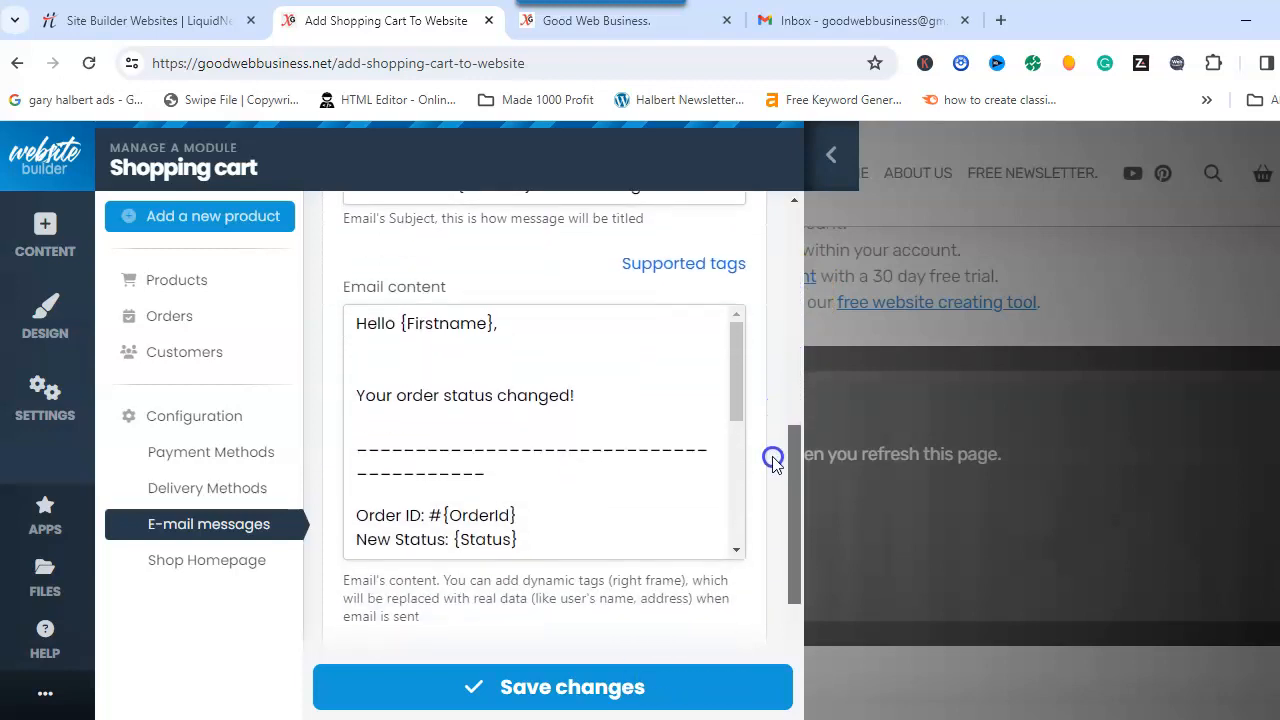
Open the Order processed e-mail template and look through its settings and email content
{"action": "left_click", "coordinate": [156, 522]}
{"action": "left_click", "coordinate": [491, 620]}
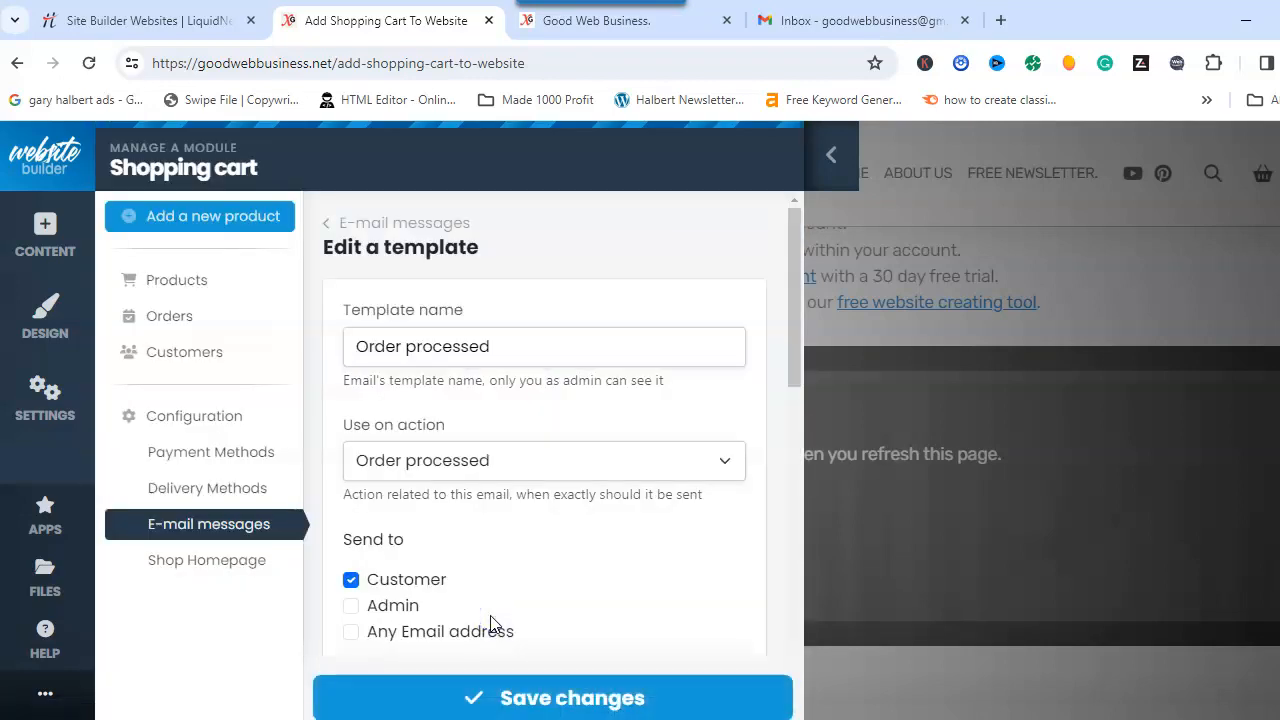
{"action": "left_click_drag", "start_coordinate": [798, 266], "coordinate": [766, 536]}
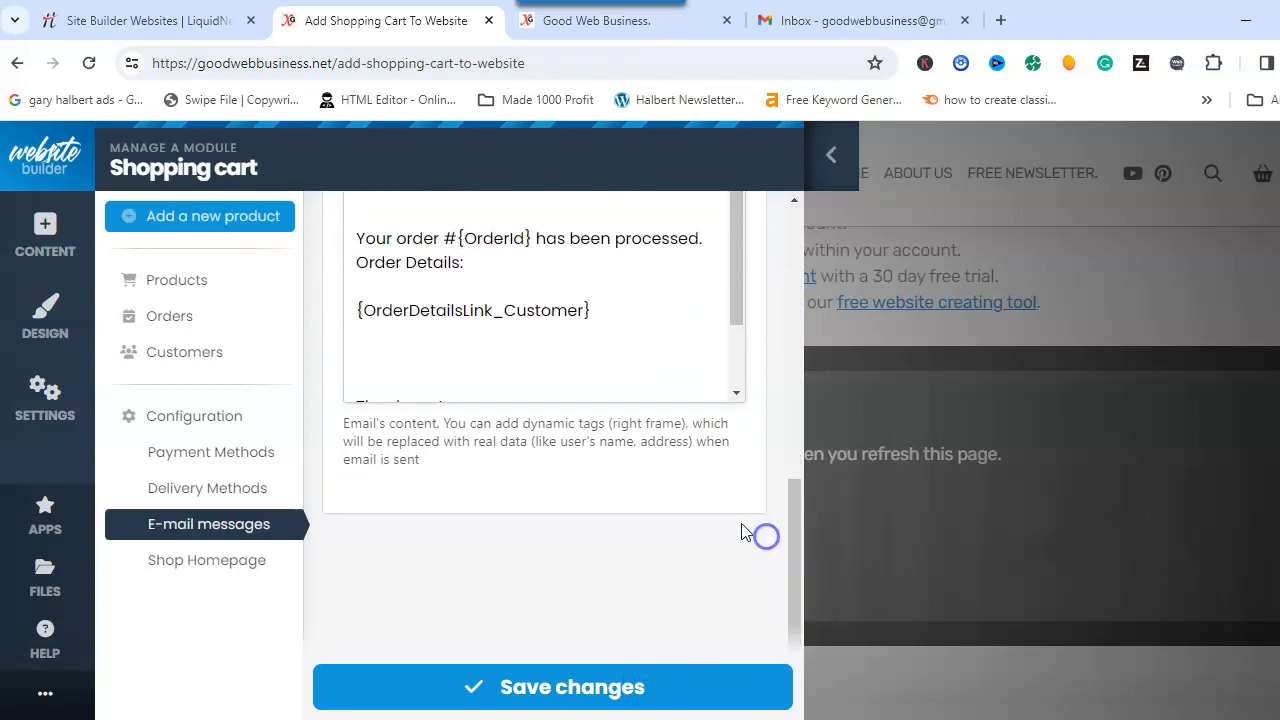
Set the Shop Homepage layout to All Products with Categories Sidebar, save the change and close the module settings
{"action": "left_click", "coordinate": [230, 568]}
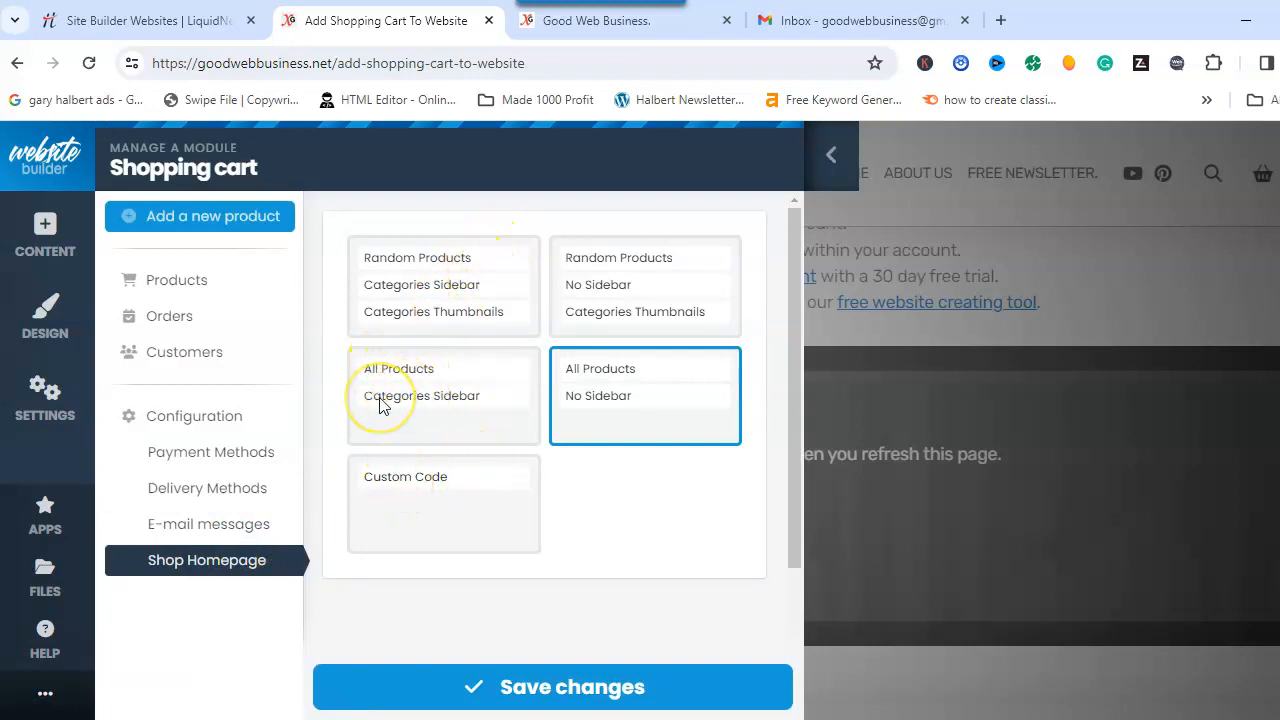
{"action": "left_click", "coordinate": [443, 390]}
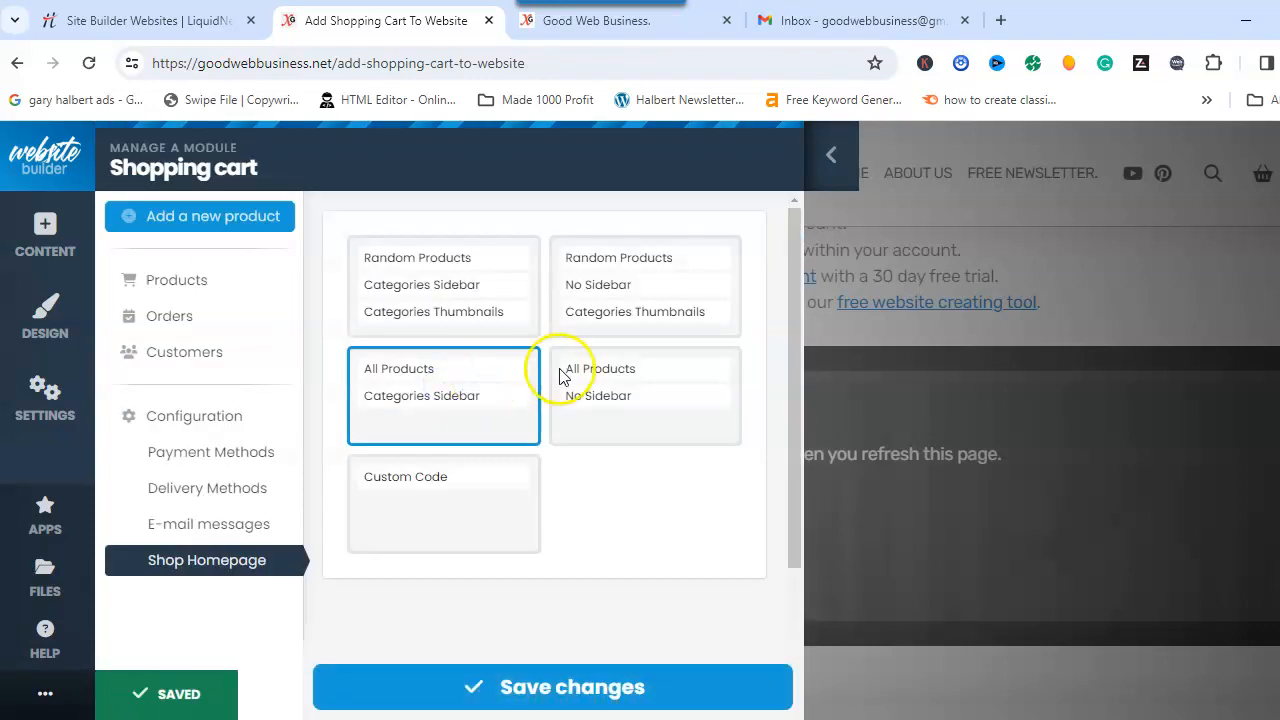
{"action": "left_click", "coordinate": [522, 684]}
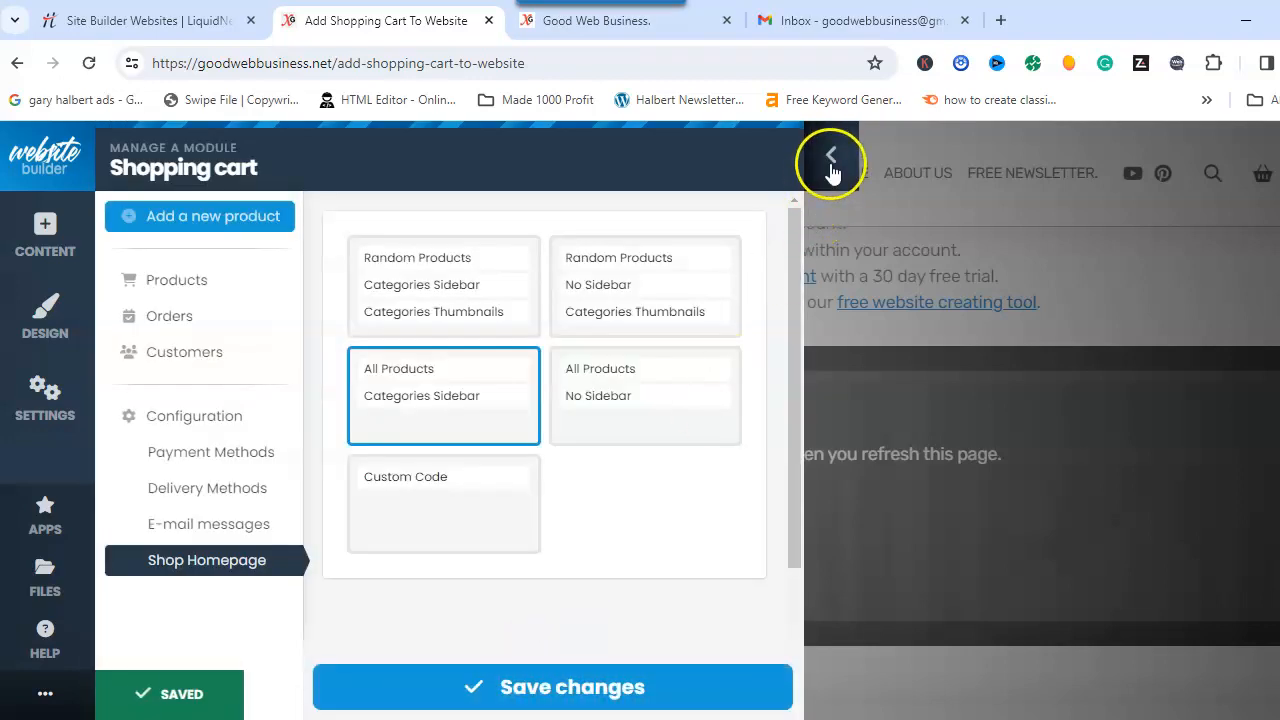
{"action": "left_click", "coordinate": [831, 155]}
Open the Product 1 page from the shop's product list and look it over
{"action": "left_click", "coordinate": [677, 520]}
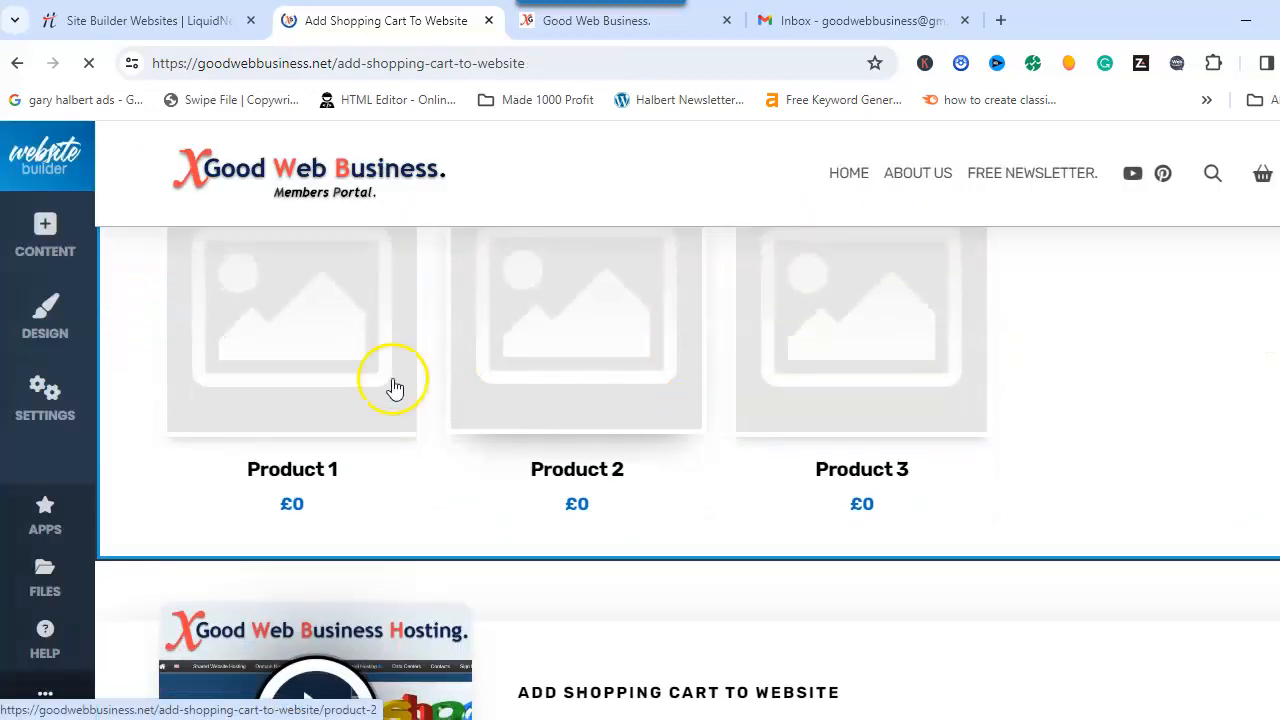
{"action": "left_click", "coordinate": [263, 351]}
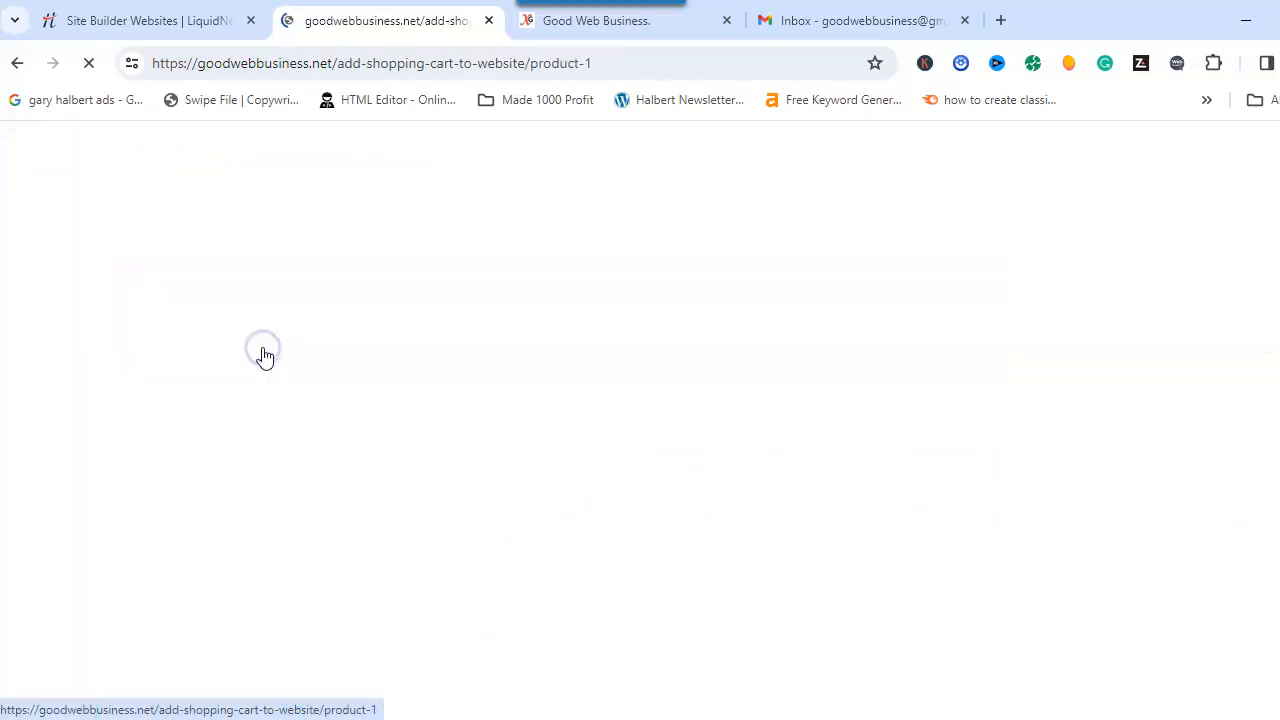
{"action": "scroll", "coordinate": [499, 403], "scroll_direction": "down", "scroll_amount": 6}
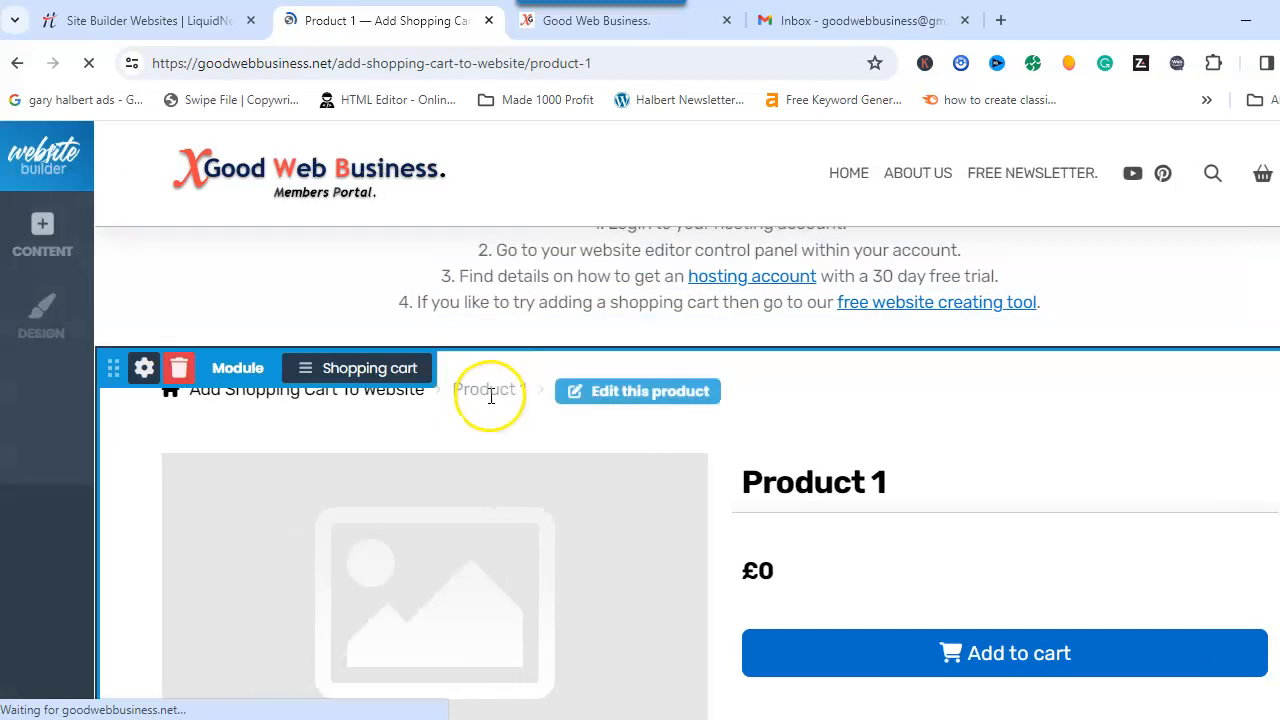
{"action": "scroll", "coordinate": [500, 386], "scroll_direction": "up", "scroll_amount": 3}
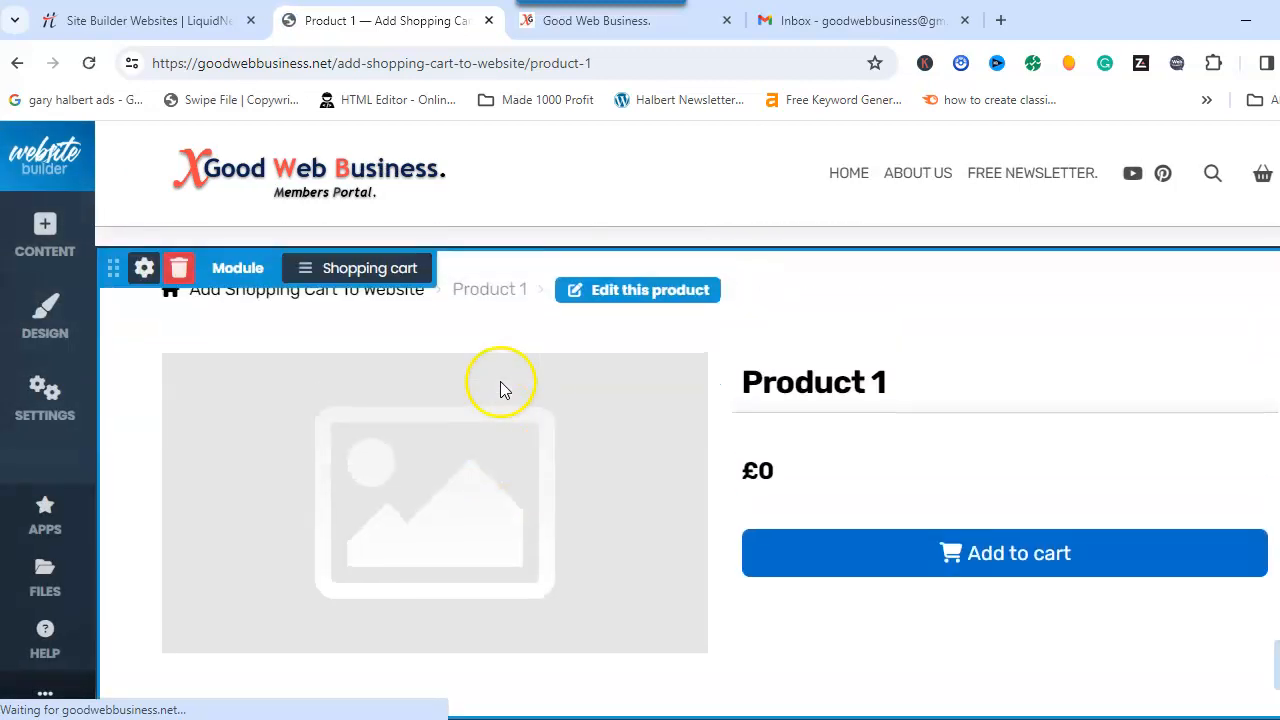
Add Product 1 to the cart and review the delivery details form and checkout options on the cart page
{"action": "left_click", "coordinate": [955, 548]}
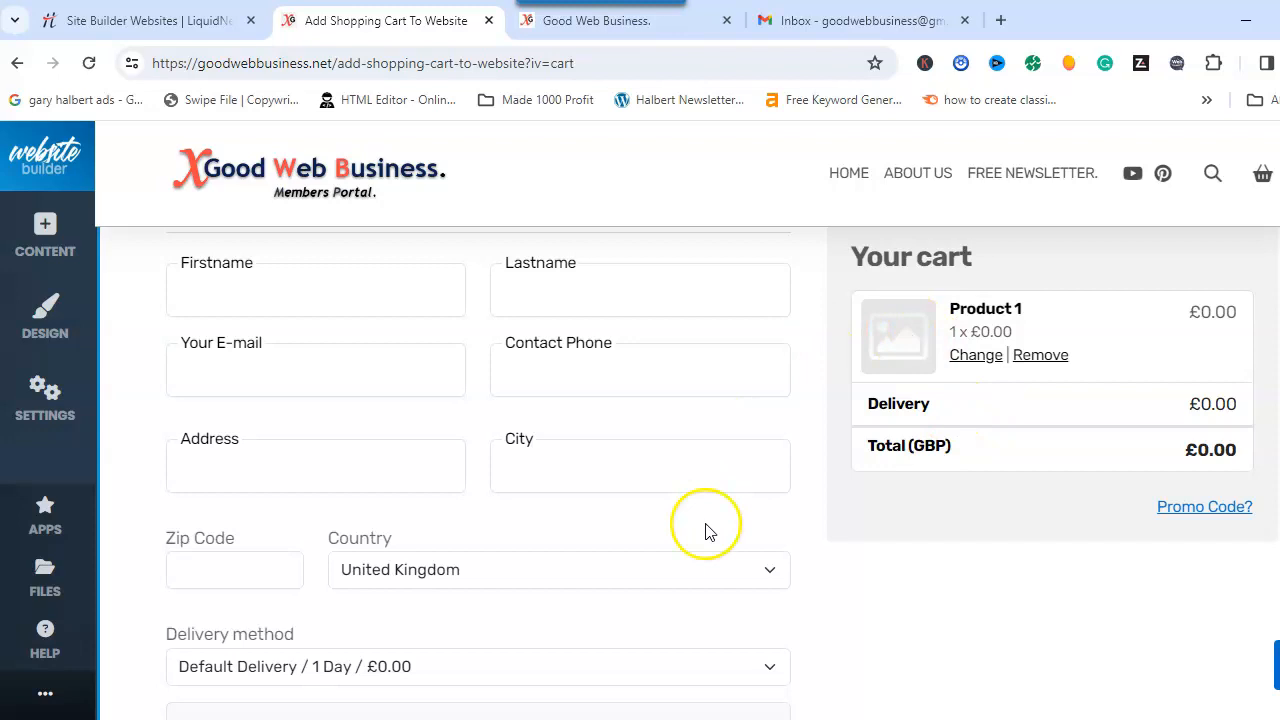
{"action": "scroll", "coordinate": [700, 530], "scroll_direction": "down", "scroll_amount": 4}
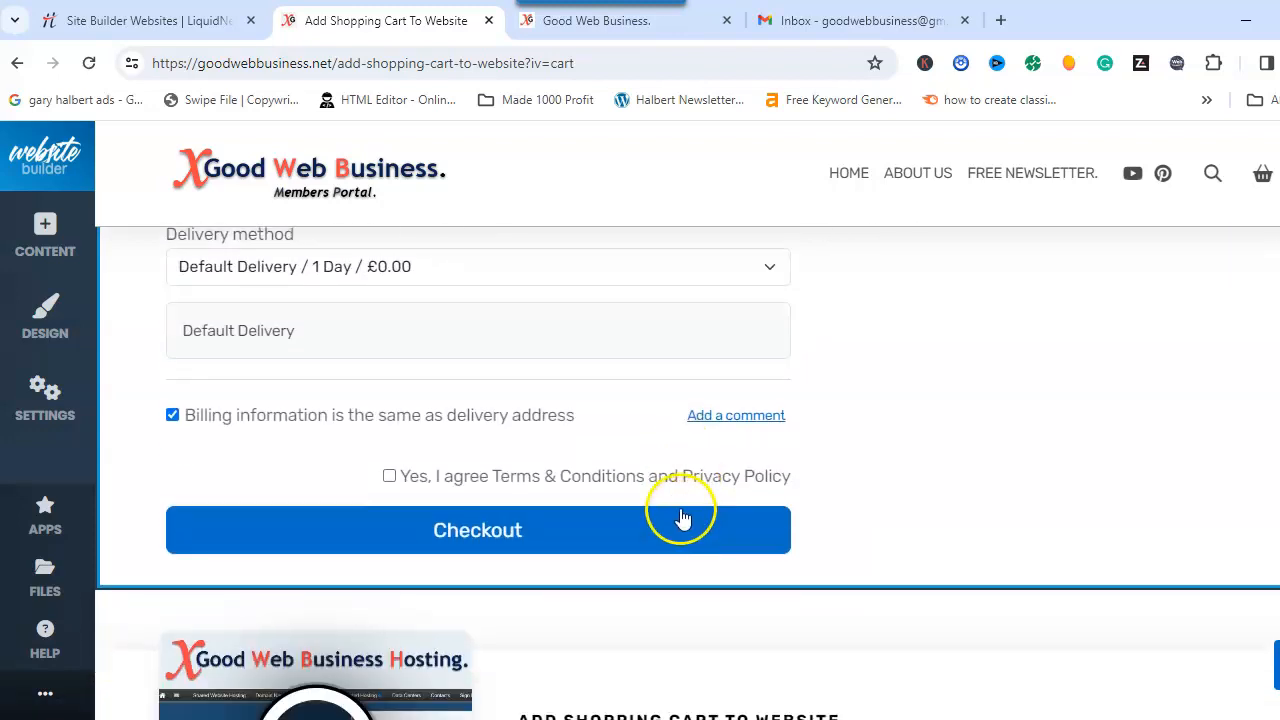
{"action": "scroll", "coordinate": [682, 517], "scroll_direction": "up", "scroll_amount": 8}
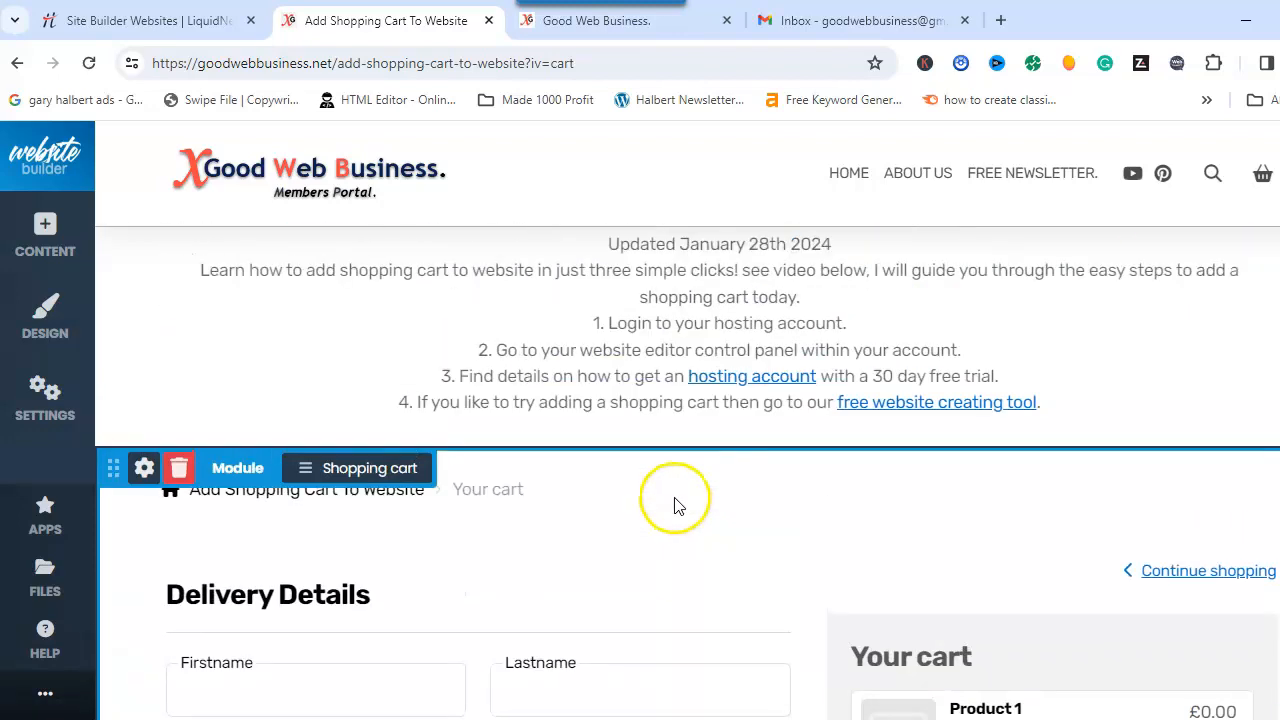
{"action": "scroll", "coordinate": [675, 505], "scroll_direction": "up", "scroll_amount": 1}
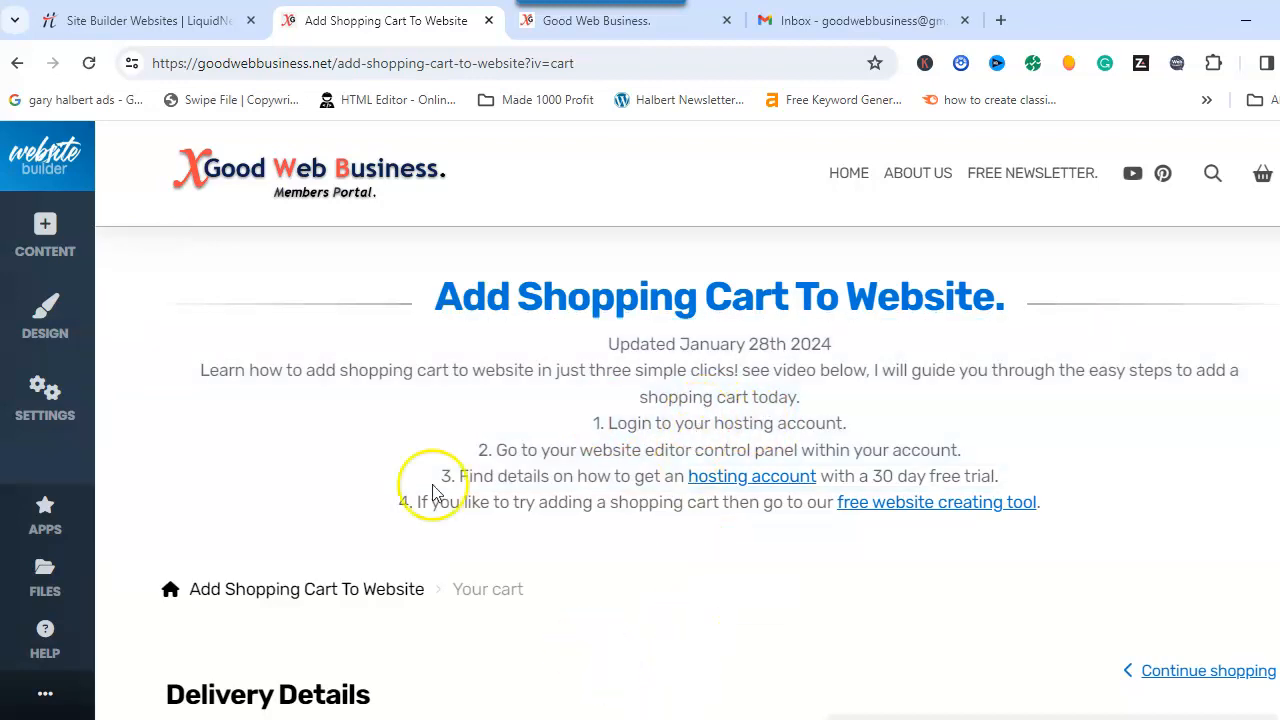
Return to the shop page, reopen the Shopping cart module's configuration and view the Shop Homepage layout options
{"action": "left_click", "coordinate": [16, 68]}
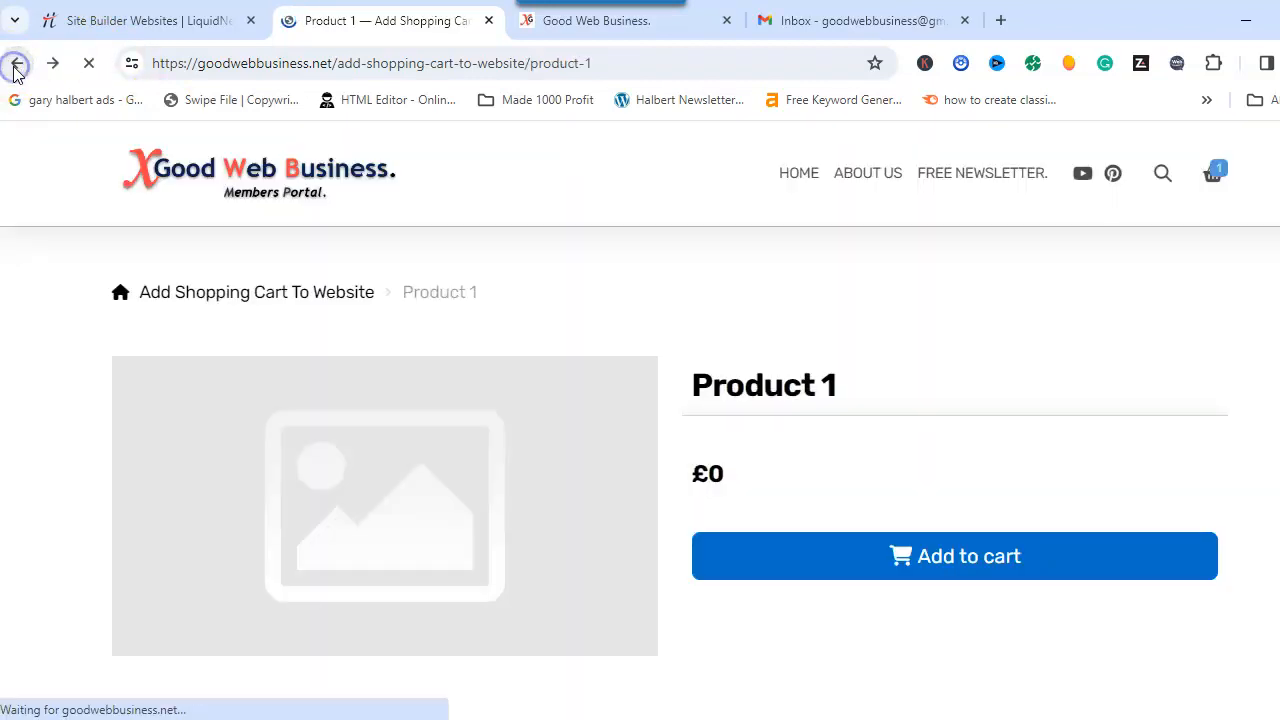
{"action": "left_click", "coordinate": [16, 66]}
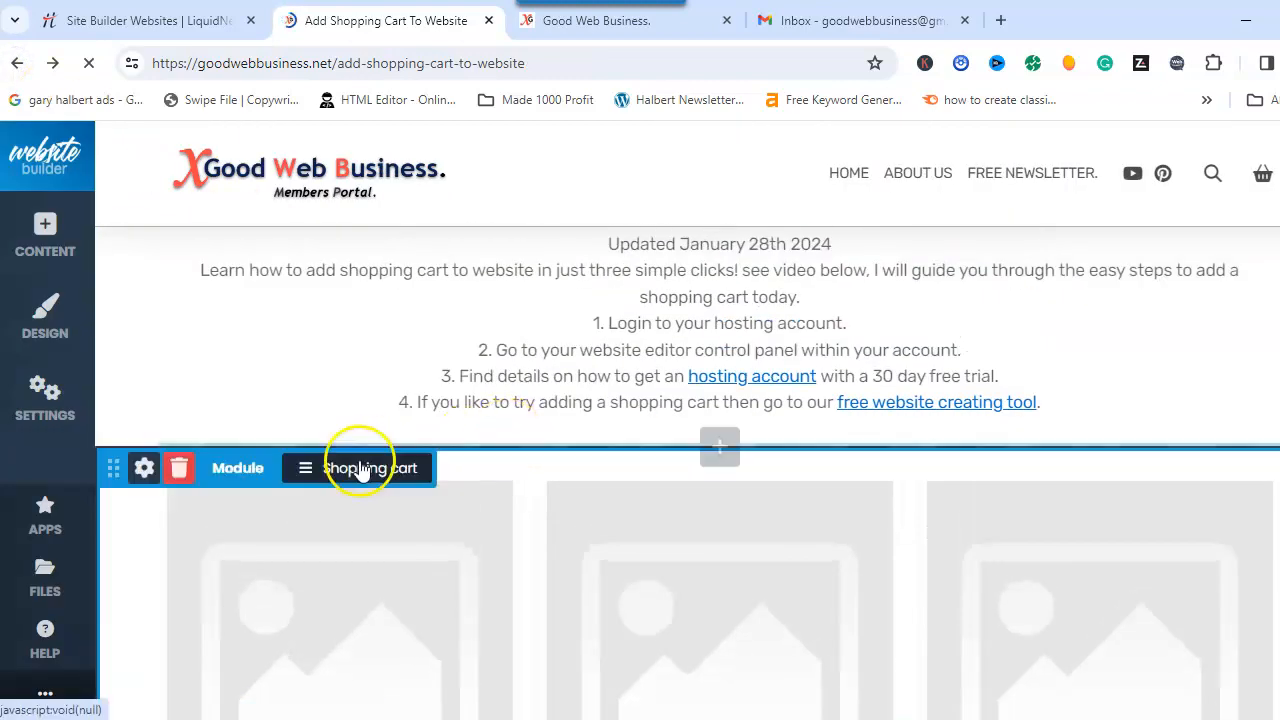
{"action": "left_click", "coordinate": [358, 466]}
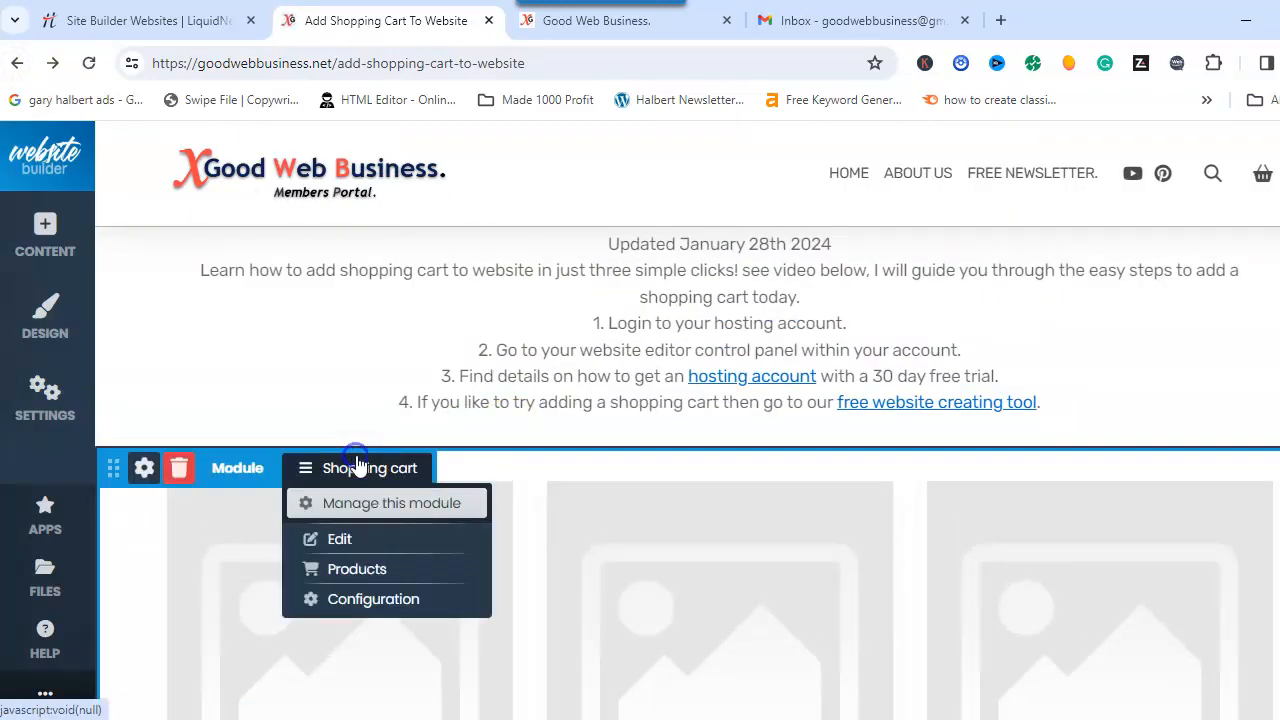
{"action": "left_click", "coordinate": [352, 600]}
{"action": "scroll", "coordinate": [514, 371], "scroll_direction": "down", "scroll_amount": 2}
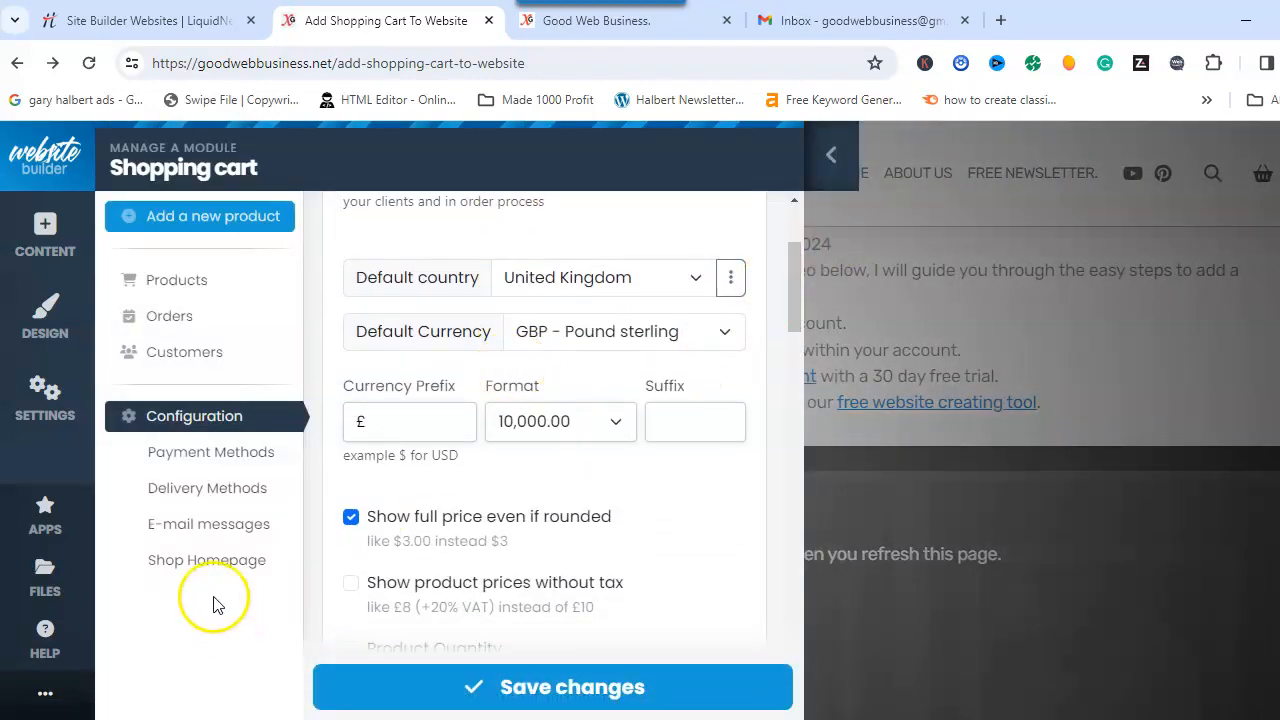
{"action": "left_click", "coordinate": [194, 562]}
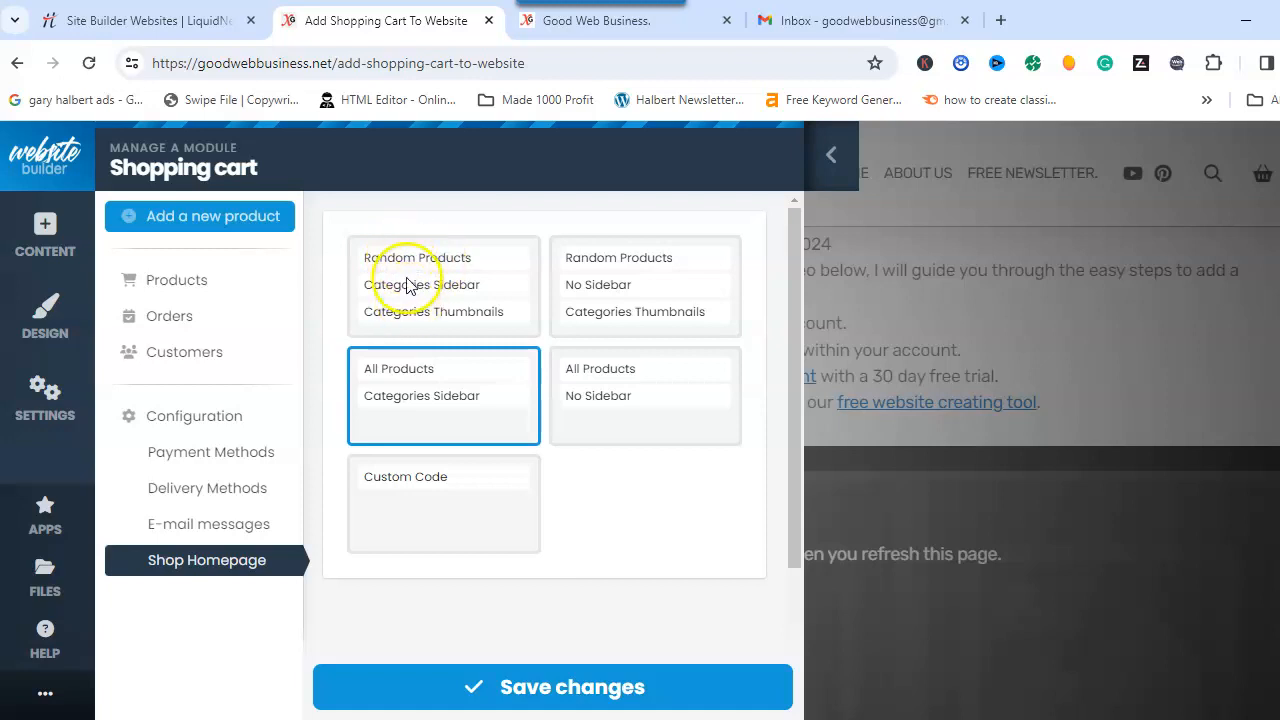
Set the Shop Homepage layout to All Products with No Sidebar and close the module settings
{"action": "left_click", "coordinate": [631, 386]}
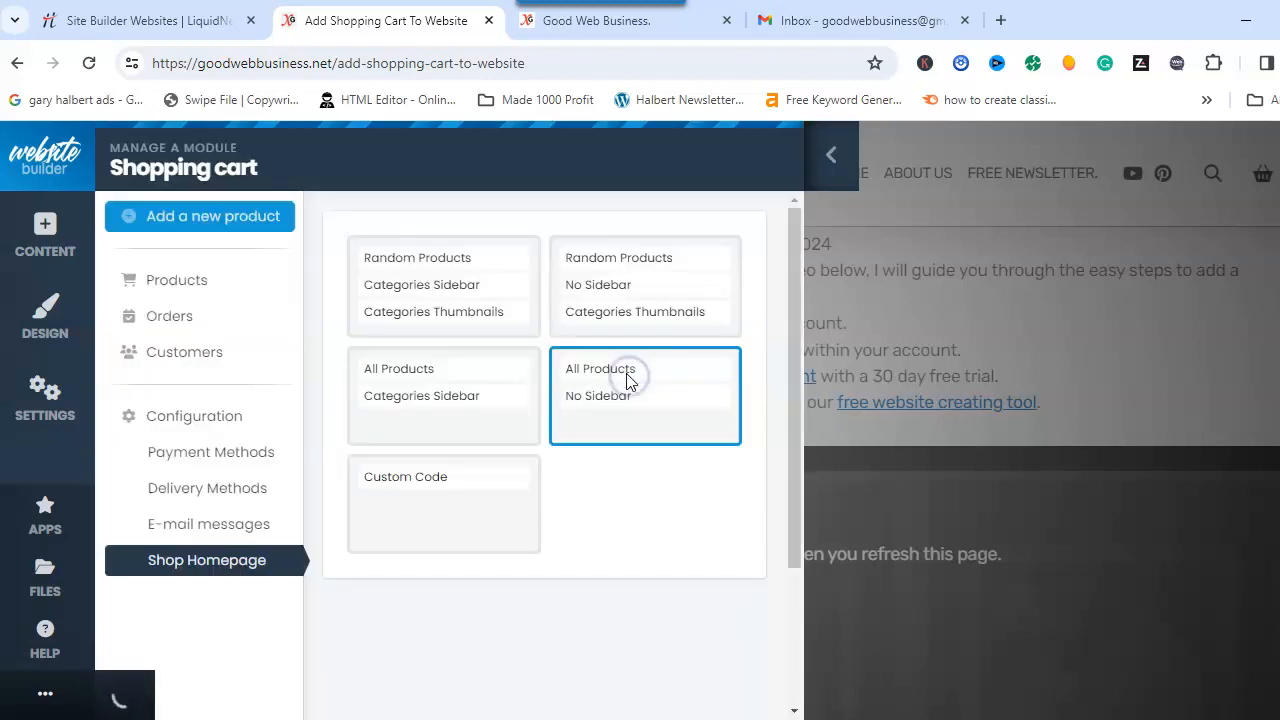
{"action": "left_click", "coordinate": [621, 372]}
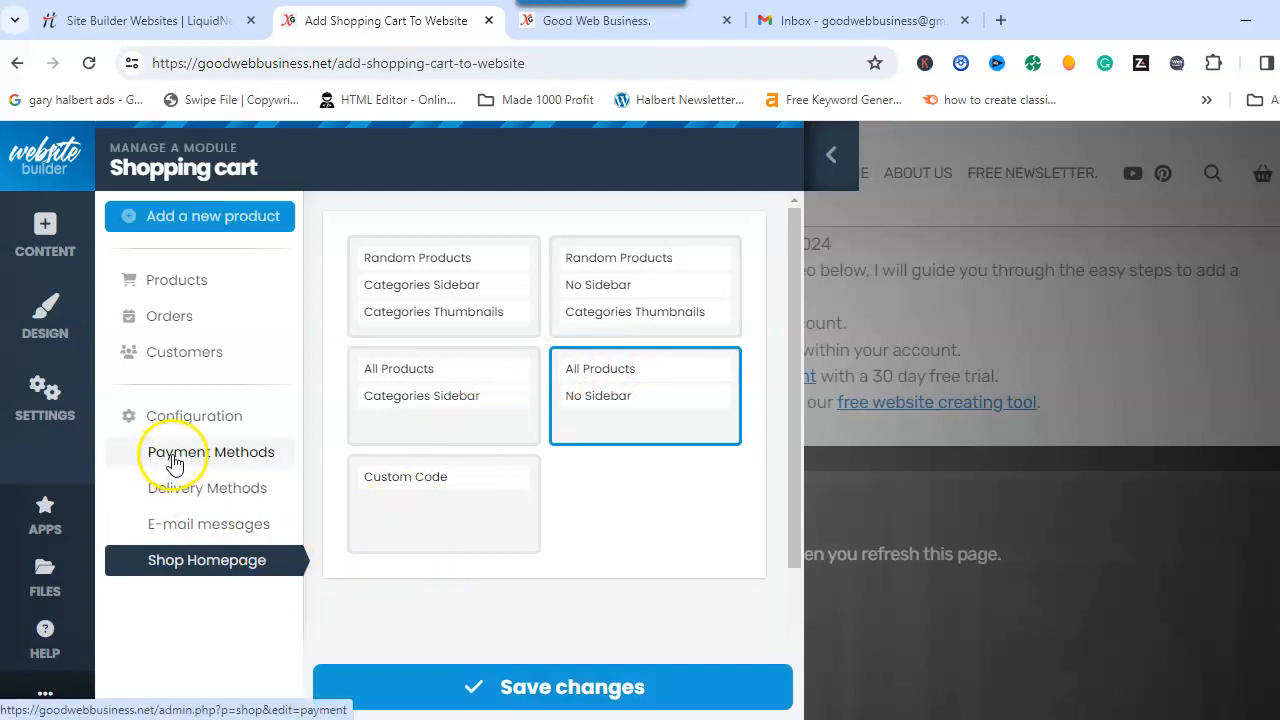
{"action": "left_click", "coordinate": [826, 156]}
Look over the shopping cart page down to its footer and reopen the Shopping cart module's configuration
{"action": "scroll", "coordinate": [603, 609], "scroll_direction": "down", "scroll_amount": 5}
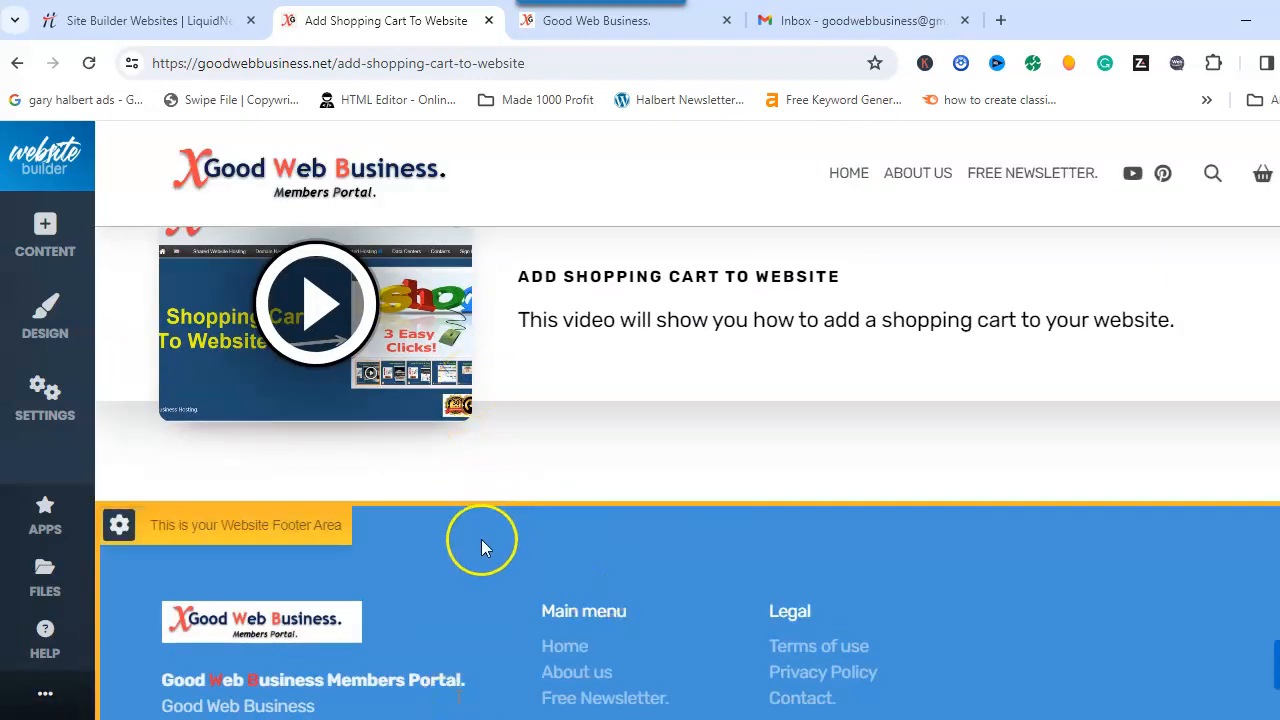
{"action": "scroll", "coordinate": [660, 435], "scroll_direction": "up", "scroll_amount": 5}
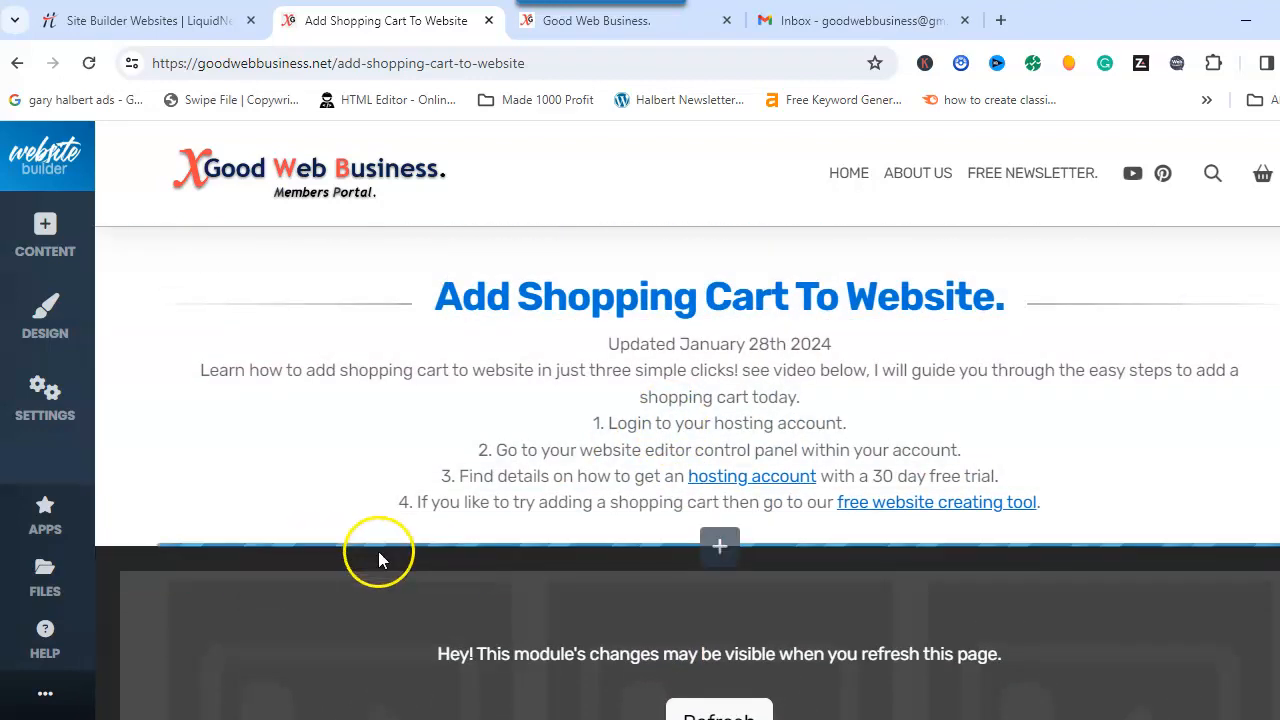
{"action": "left_click", "coordinate": [380, 570]}
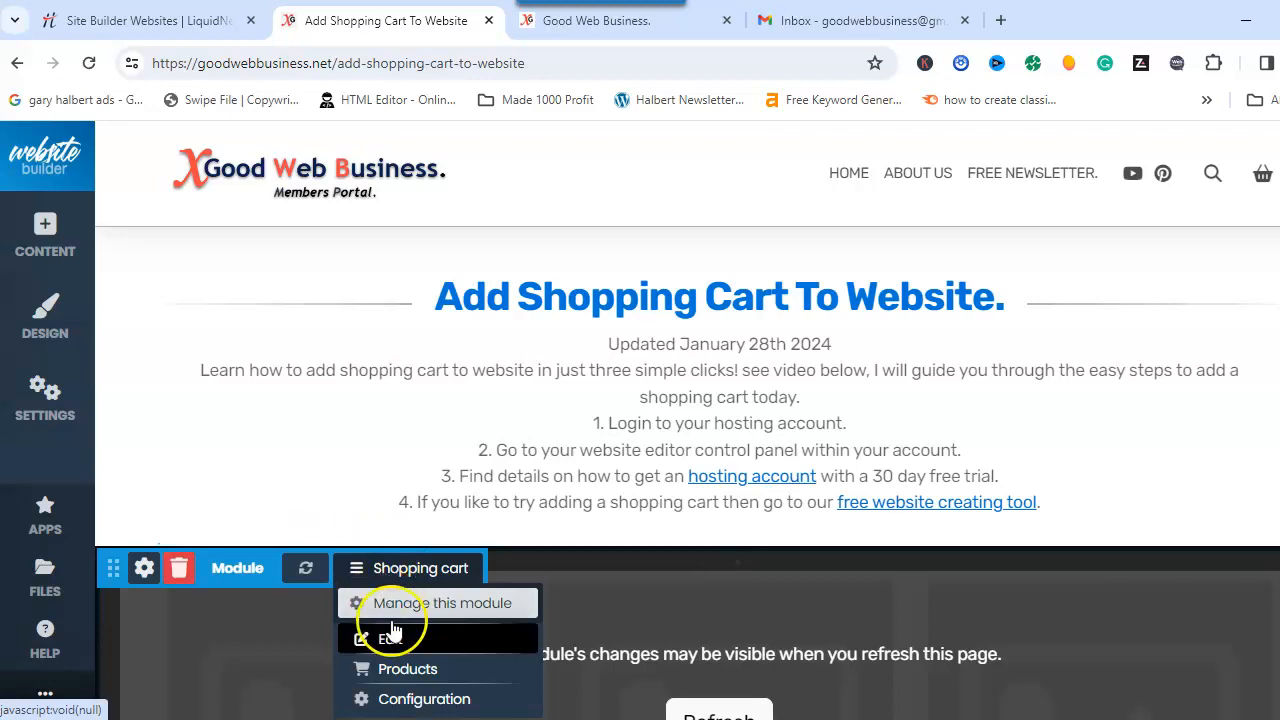
{"action": "left_click", "coordinate": [390, 698]}
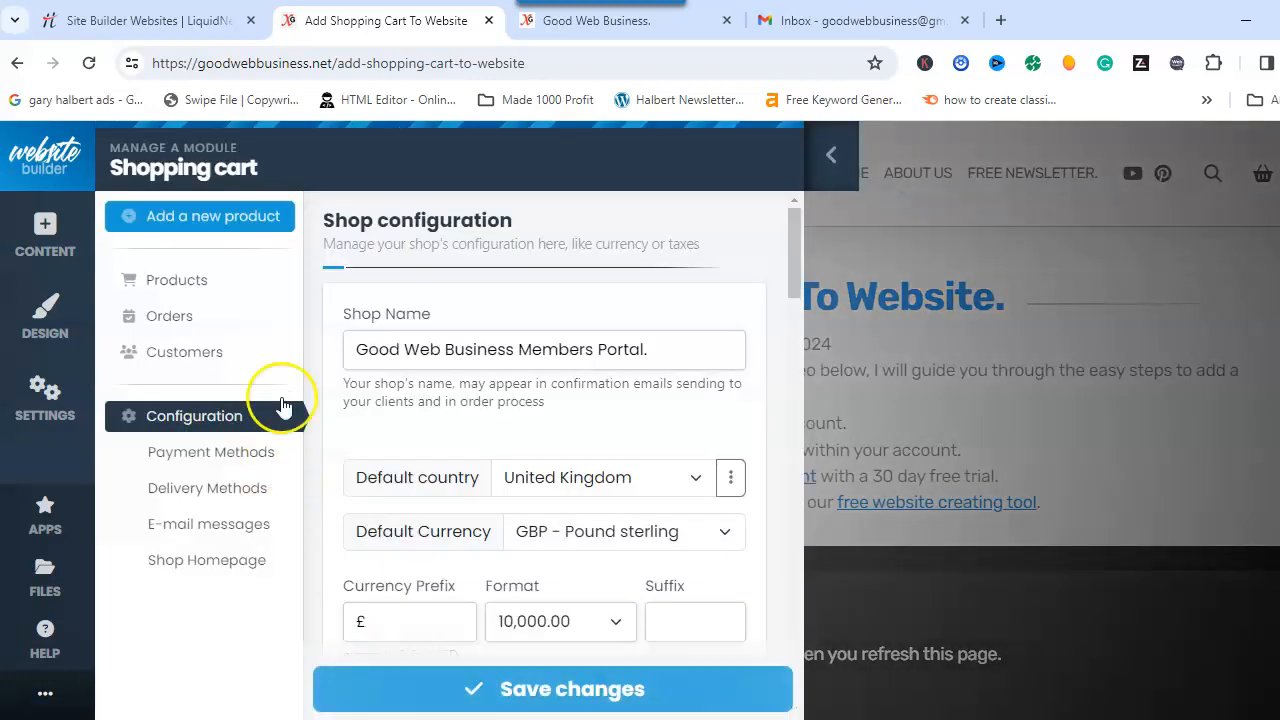